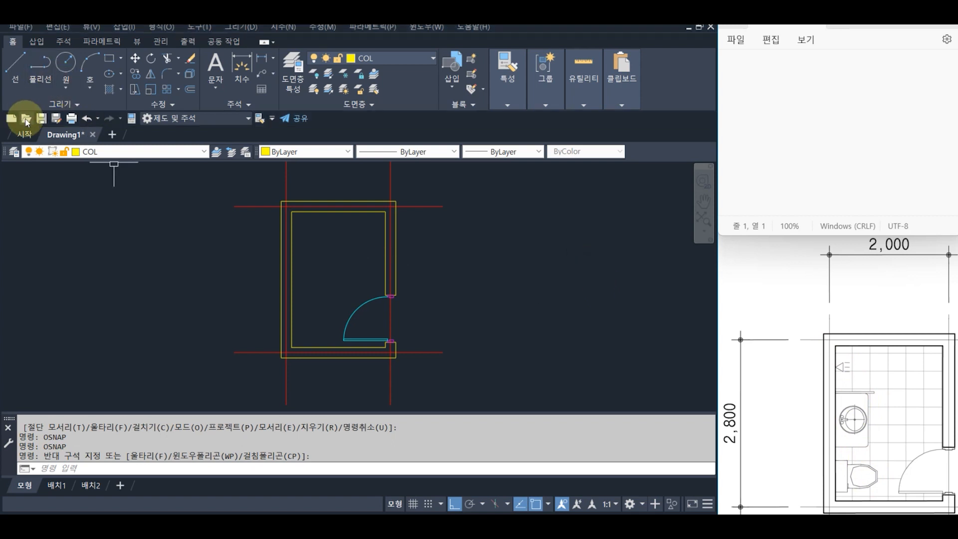
Step: Open the drawing 화장실_블럭모음.dwg, accepting the non-Autodesk DWG file and ignoring its missing SHX files
{"action": "left_click", "coordinate": [27, 122]}
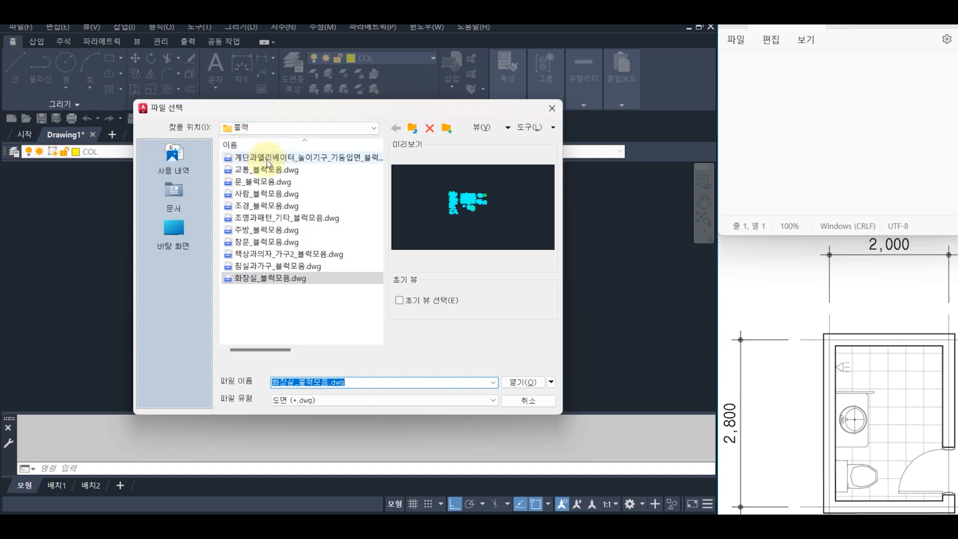
{"action": "left_click", "coordinate": [293, 280]}
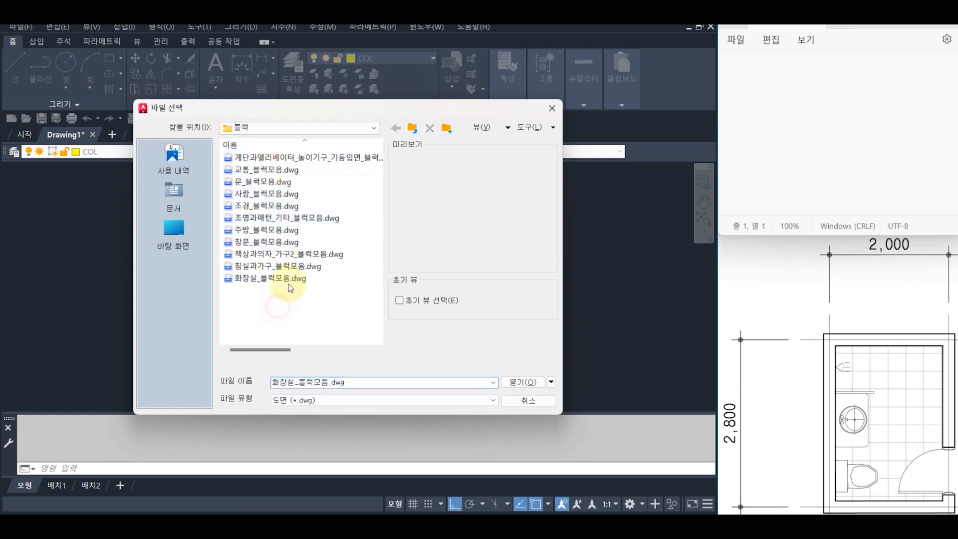
{"action": "left_click", "coordinate": [532, 384]}
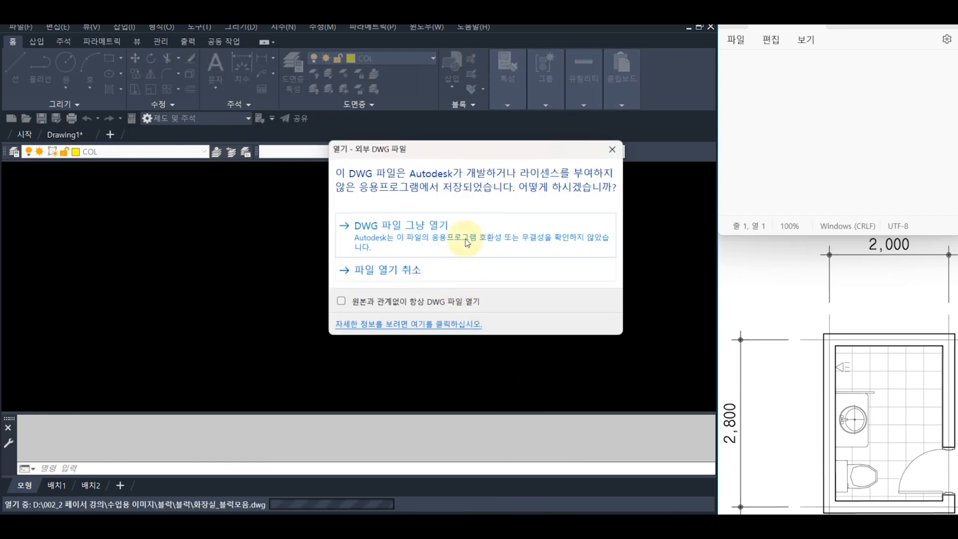
{"action": "left_click", "coordinate": [425, 233]}
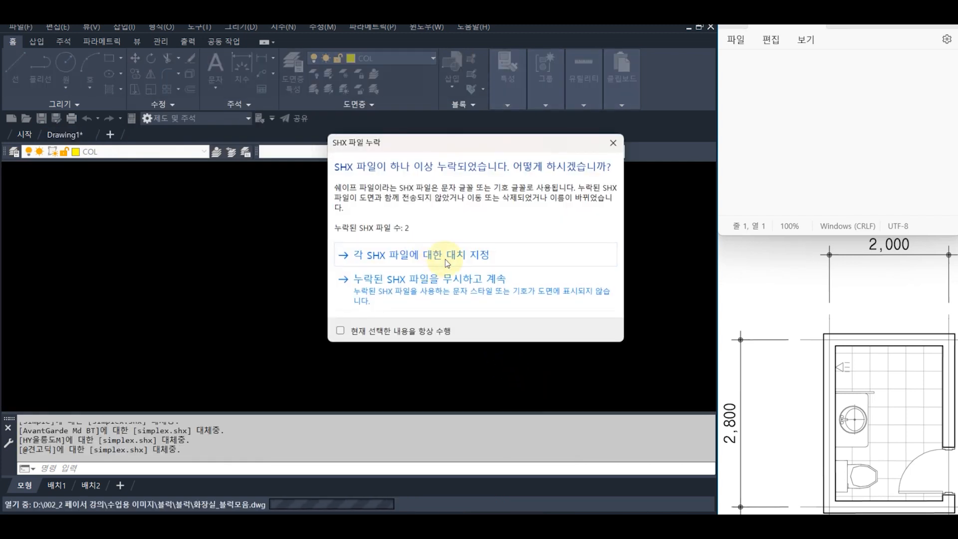
{"action": "left_click", "coordinate": [435, 280]}
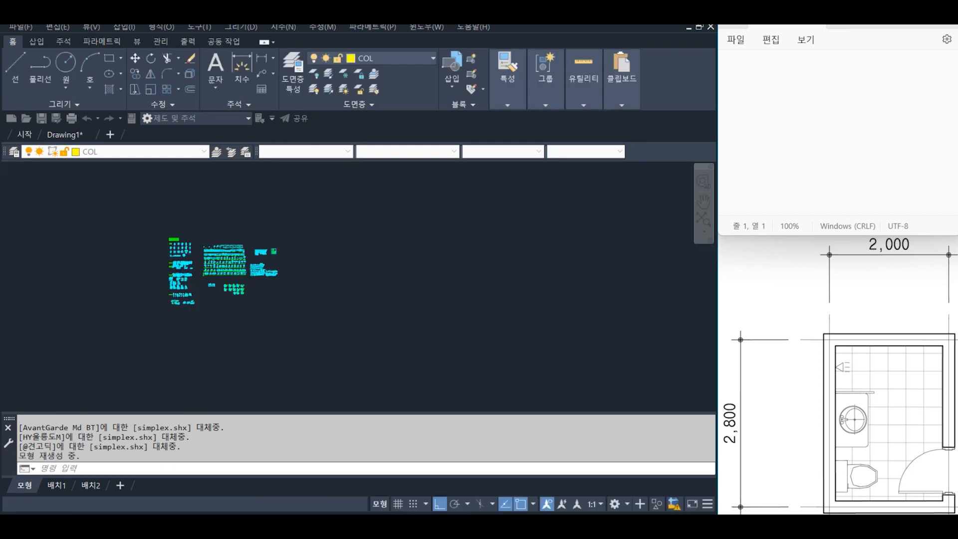
Step: Examine the bathroom block collection, including the bathtubs, toilets, urinals, washbasins, vanity furniture and labelled fixture blocks
{"action": "scroll", "coordinate": [180, 250], "scroll_direction": "up", "scroll_amount": 5}
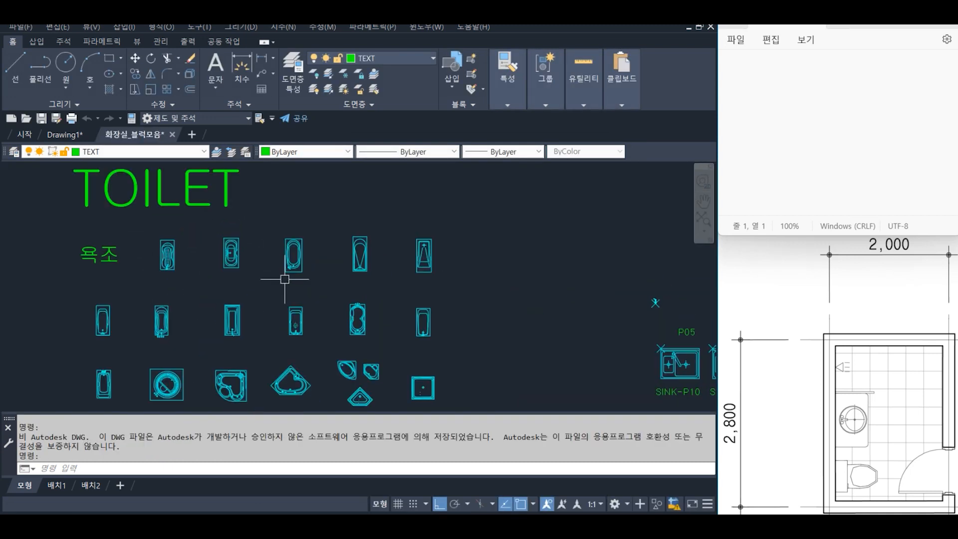
{"action": "scroll", "coordinate": [312, 286], "scroll_direction": "down", "scroll_amount": 5}
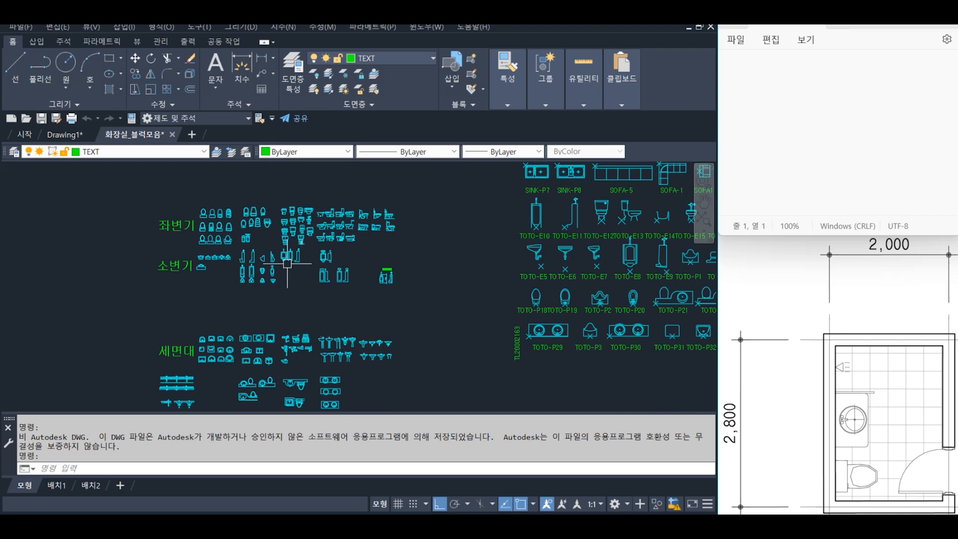
{"action": "middle_click_drag", "start_coordinate": [413, 325], "coordinate": [405, 209]}
{"action": "middle_click_drag", "start_coordinate": [384, 313], "coordinate": [337, 213]}
{"action": "middle_click_drag", "start_coordinate": [499, 345], "coordinate": [367, 197]}
{"action": "scroll", "coordinate": [393, 283], "scroll_direction": "down", "scroll_amount": 2}
{"action": "mouse_move", "coordinate": [220, 235]}
{"action": "middle_mouse_down"}
{"action": "mouse_move", "coordinate": [242, 265]}
{"action": "mouse_move", "coordinate": [232, 276]}
{"action": "middle_mouse_up"}
{"action": "scroll", "coordinate": [242, 266], "scroll_direction": "up", "scroll_amount": 1}
{"action": "scroll", "coordinate": [272, 255], "scroll_direction": "up", "scroll_amount": 3}
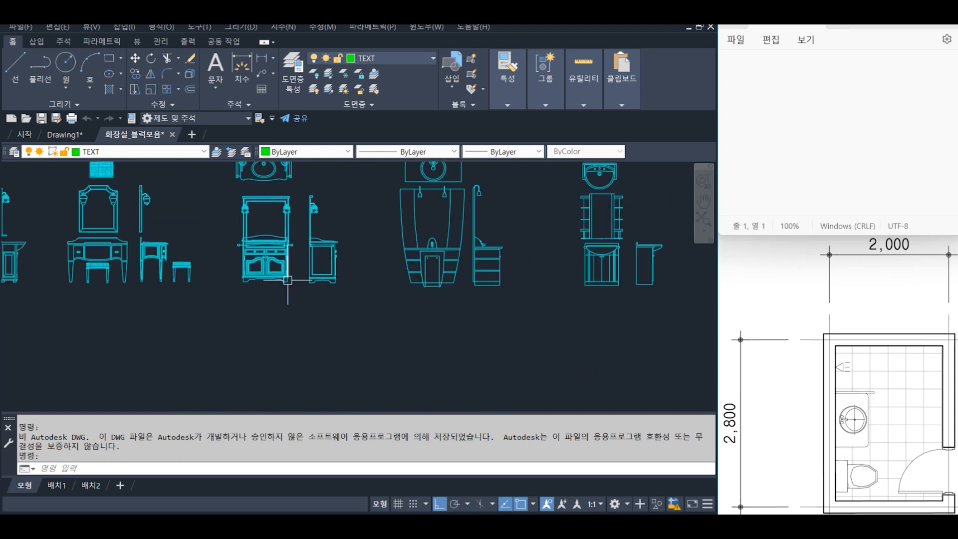
{"action": "scroll", "coordinate": [314, 302], "scroll_direction": "down", "scroll_amount": 6}
{"action": "middle_click_drag", "start_coordinate": [455, 350], "coordinate": [391, 272]}
{"action": "scroll", "coordinate": [203, 311], "scroll_direction": "up", "scroll_amount": 3}
{"action": "scroll", "coordinate": [363, 314], "scroll_direction": "down", "scroll_amount": 1}
{"action": "scroll", "coordinate": [363, 314], "scroll_direction": "down", "scroll_amount": 2}
{"action": "middle_click_drag", "start_coordinate": [452, 291], "coordinate": [180, 383]}
{"action": "middle_click_drag", "start_coordinate": [477, 319], "coordinate": [333, 431]}
{"action": "scroll", "coordinate": [266, 324], "scroll_direction": "up", "scroll_amount": 4}
{"action": "scroll", "coordinate": [495, 323], "scroll_direction": "down", "scroll_amount": 4}
{"action": "mouse_move", "coordinate": [445, 318]}
{"action": "middle_mouse_down"}
{"action": "mouse_move", "coordinate": [385, 289]}
{"action": "mouse_move", "coordinate": [234, 258]}
{"action": "middle_mouse_up"}
{"action": "scroll", "coordinate": [544, 316], "scroll_direction": "up", "scroll_amount": 4}
{"action": "scroll", "coordinate": [490, 251], "scroll_direction": "down", "scroll_amount": 4}
{"action": "middle_click_drag", "start_coordinate": [481, 274], "coordinate": [478, 313]}
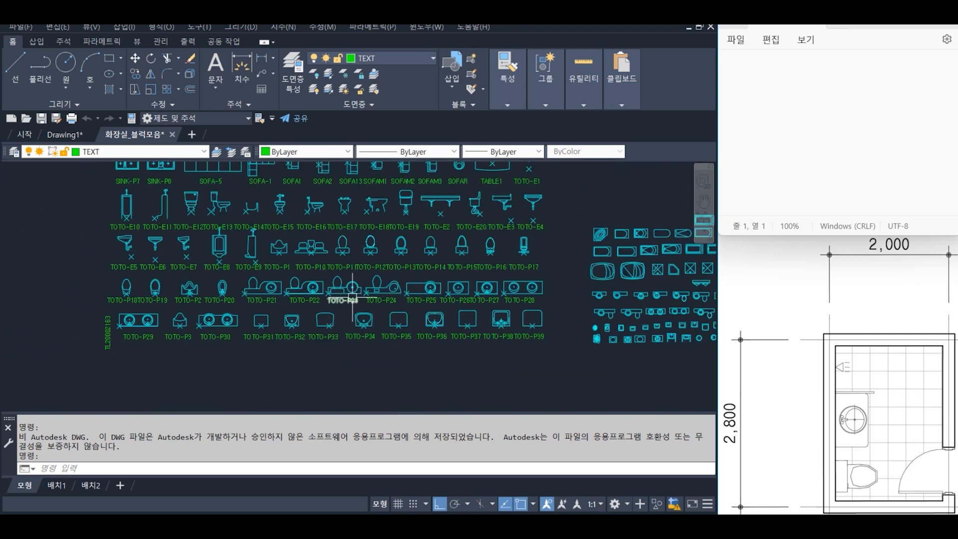
{"action": "middle_click_drag", "start_coordinate": [354, 307], "coordinate": [366, 365]}
{"action": "middle_click_drag", "start_coordinate": [530, 312], "coordinate": [354, 311]}
{"action": "scroll", "coordinate": [414, 301], "scroll_direction": "down", "scroll_amount": 4}
{"action": "middle_click_drag", "start_coordinate": [156, 256], "coordinate": [268, 263]}
{"action": "scroll", "coordinate": [186, 213], "scroll_direction": "up", "scroll_amount": 2}
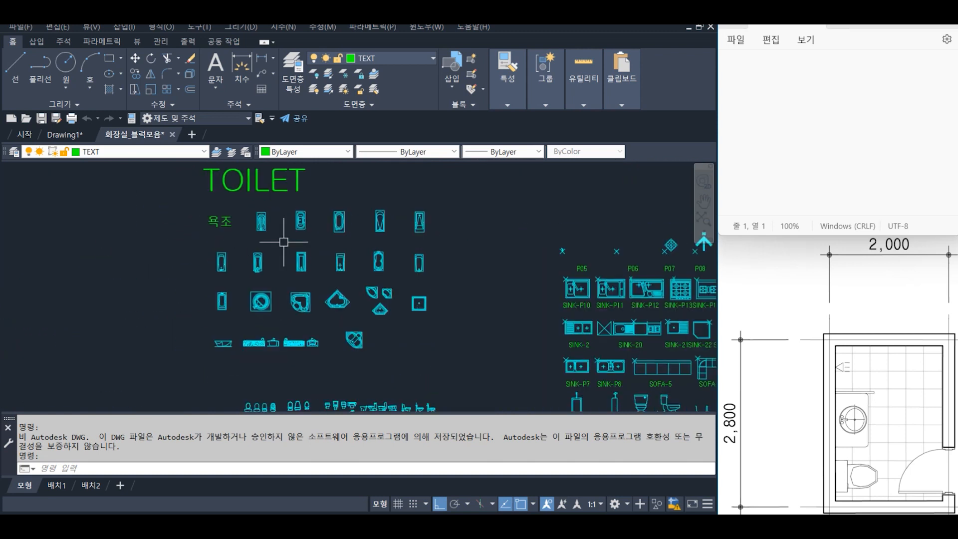
Step: Compare the Drawing1 floor plan with the 화장실_블럭모음 block drawing by viewing each in turn
{"action": "left_click", "coordinate": [65, 136]}
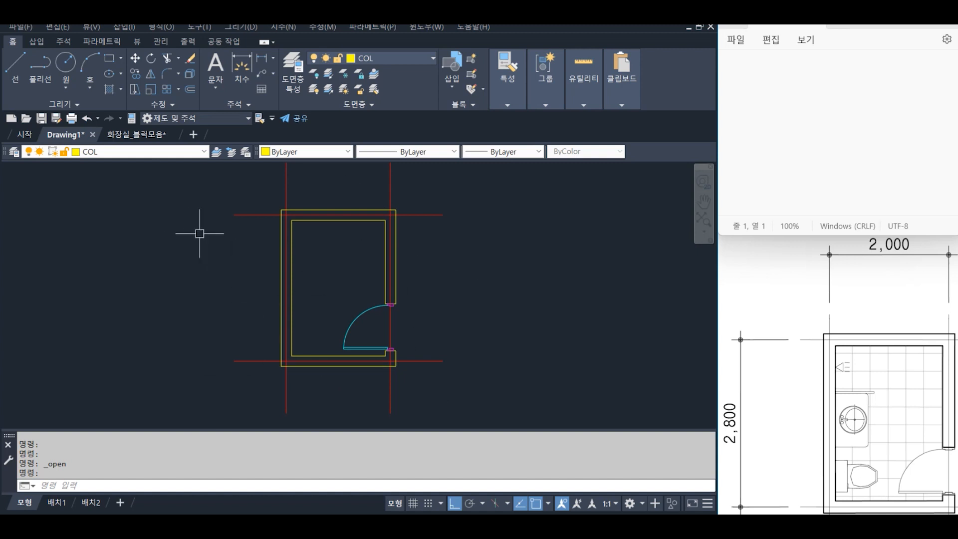
{"action": "left_click", "coordinate": [141, 135]}
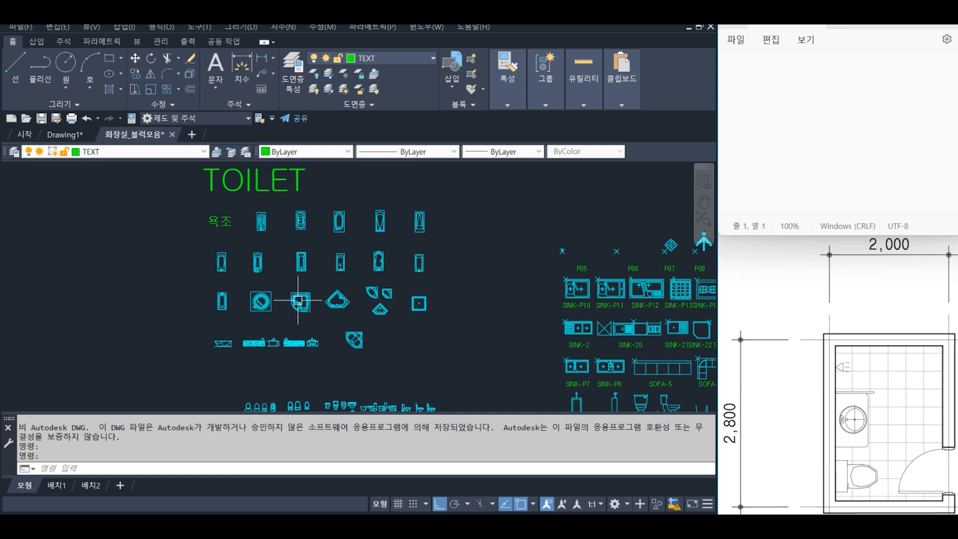
{"action": "left_click", "coordinate": [74, 138]}
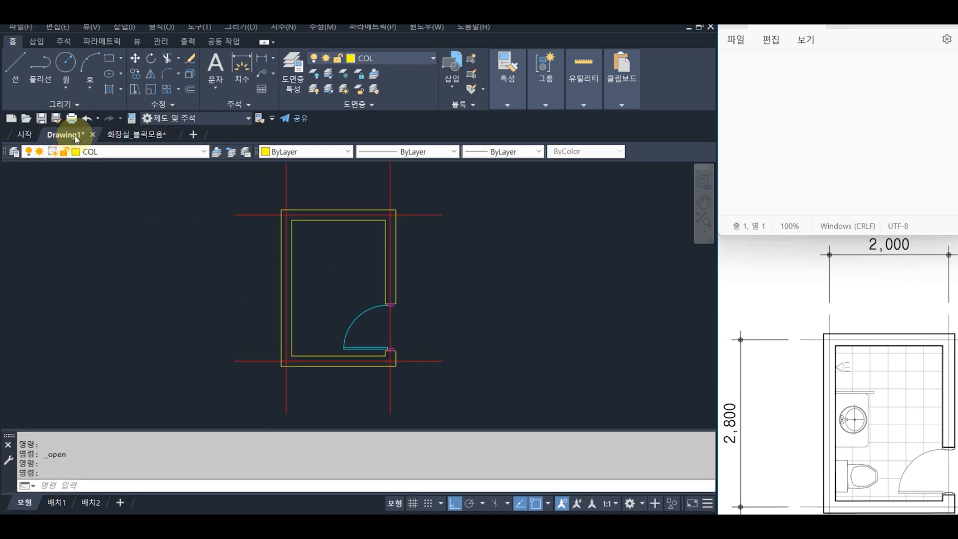
{"action": "left_click", "coordinate": [130, 134]}
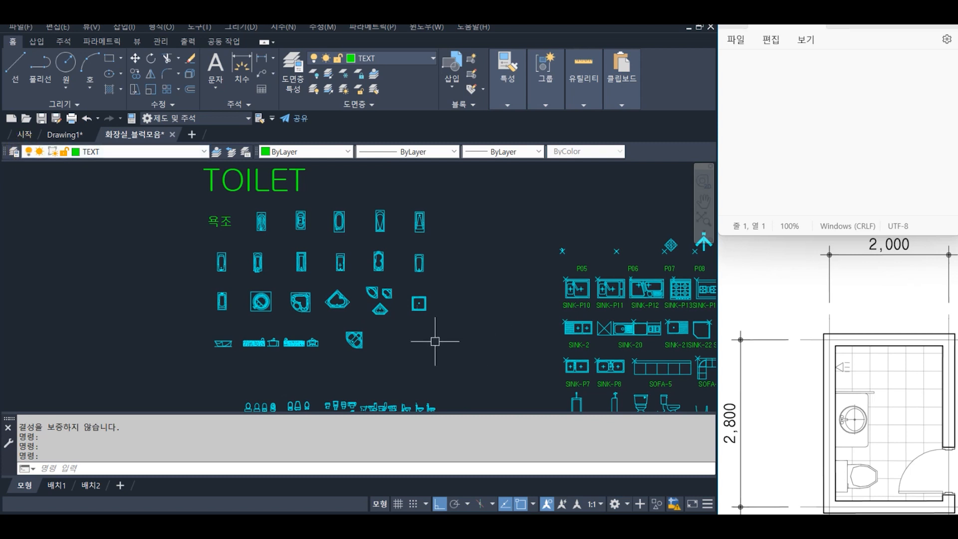
{"action": "scroll", "coordinate": [401, 321], "scroll_direction": "down", "scroll_amount": 2}
Step: Switch to the text editor and write the notes "ctrl+c" and "ctrl+v" on two separate lines
{"action": "left_click", "coordinate": [797, 101]}
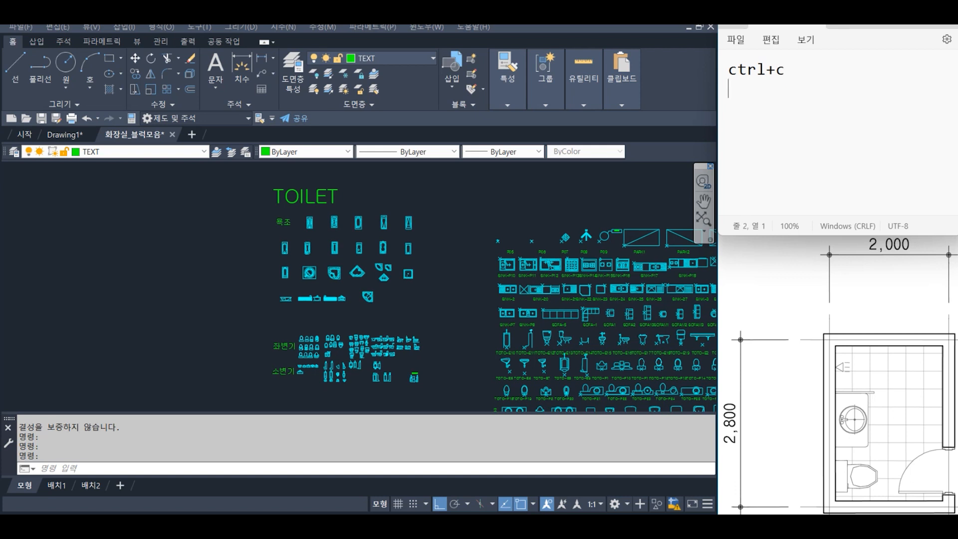
{"action": "left_click_drag", "start_coordinate": [801, 76], "coordinate": [691, 77]}
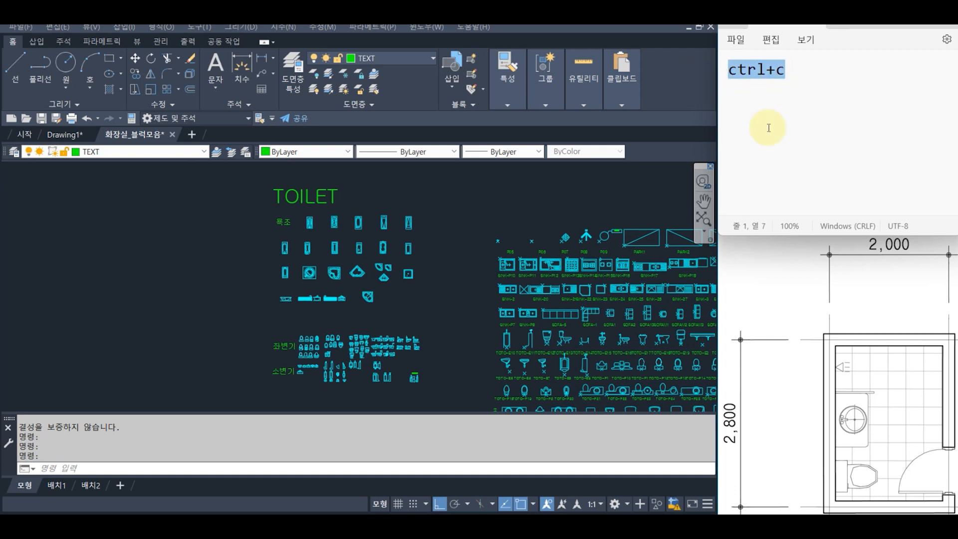
{"action": "left_click", "coordinate": [790, 114]}
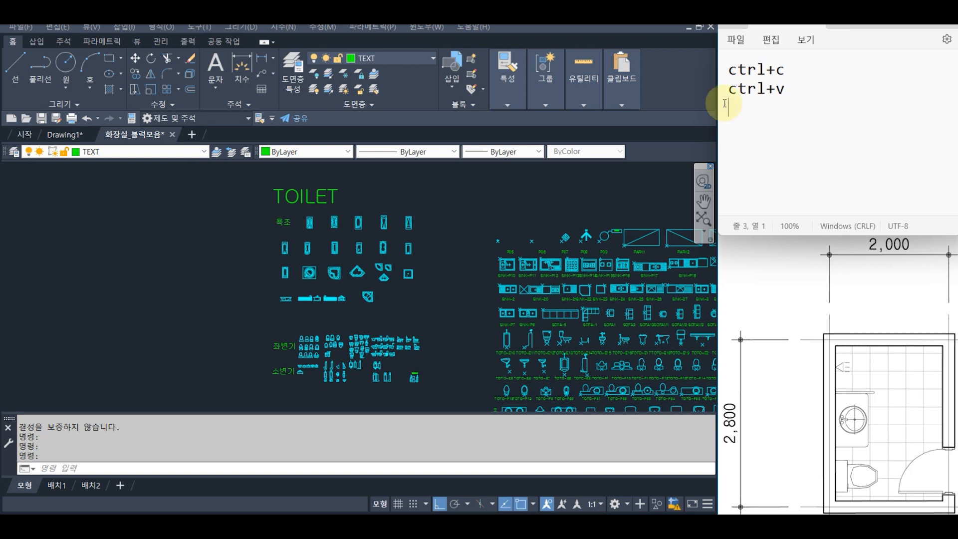
Step: Return to AutoCAD and copy the third plan-view toilet in the middle row beside the 좌변기 label to the clipboard
{"action": "left_click", "coordinate": [439, 230]}
{"action": "scroll", "coordinate": [285, 362], "scroll_direction": "up", "scroll_amount": 6}
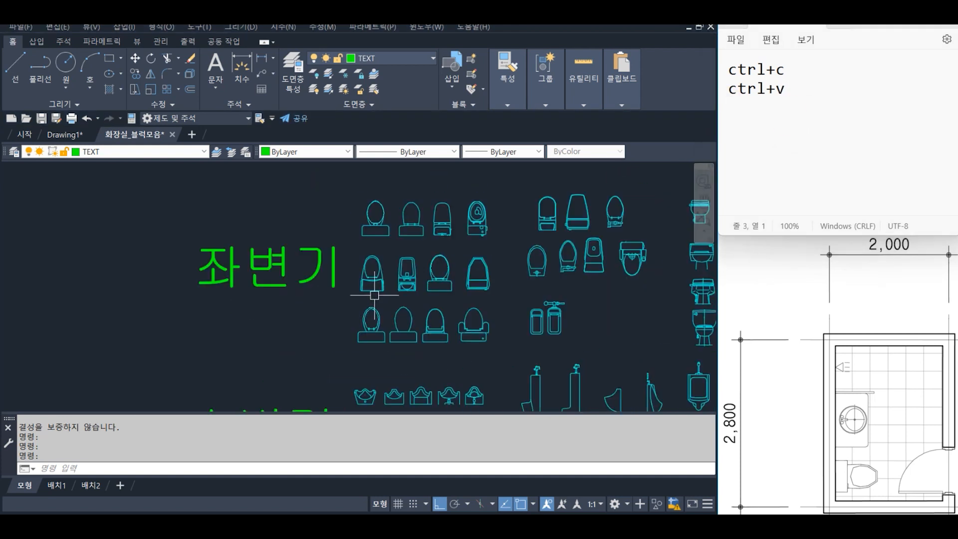
{"action": "scroll", "coordinate": [449, 306], "scroll_direction": "up", "scroll_amount": 4}
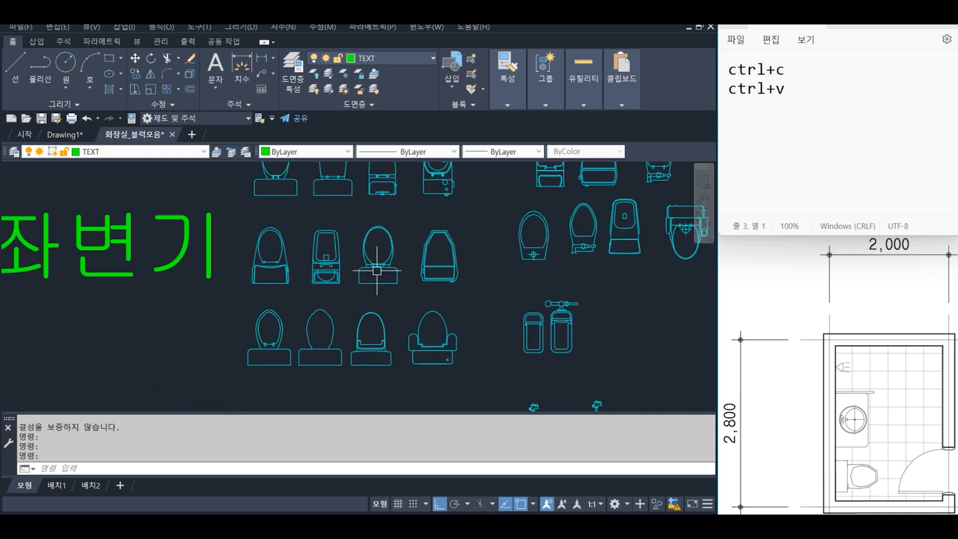
{"action": "key", "text": "ctrl+c"}
{"action": "left_click", "coordinate": [408, 292]}
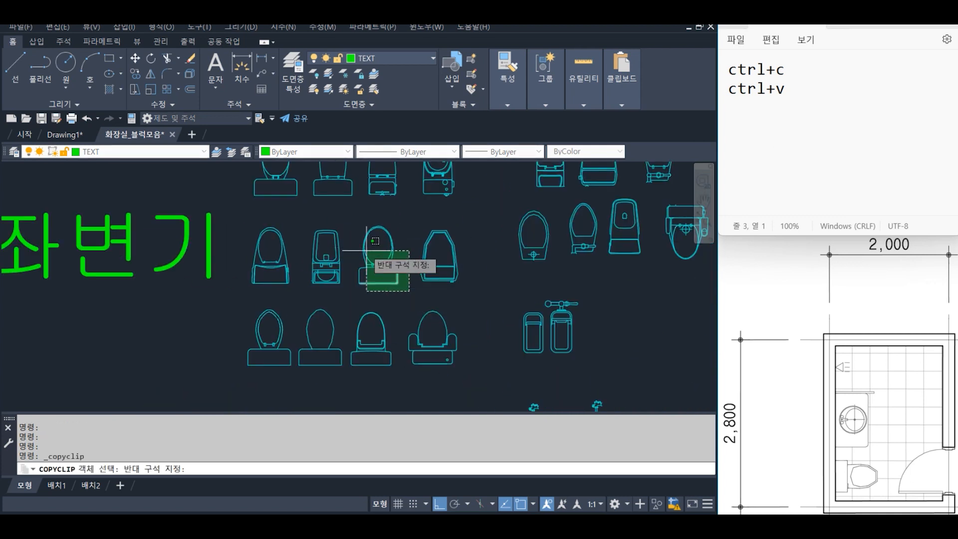
{"action": "left_click", "coordinate": [356, 219]}
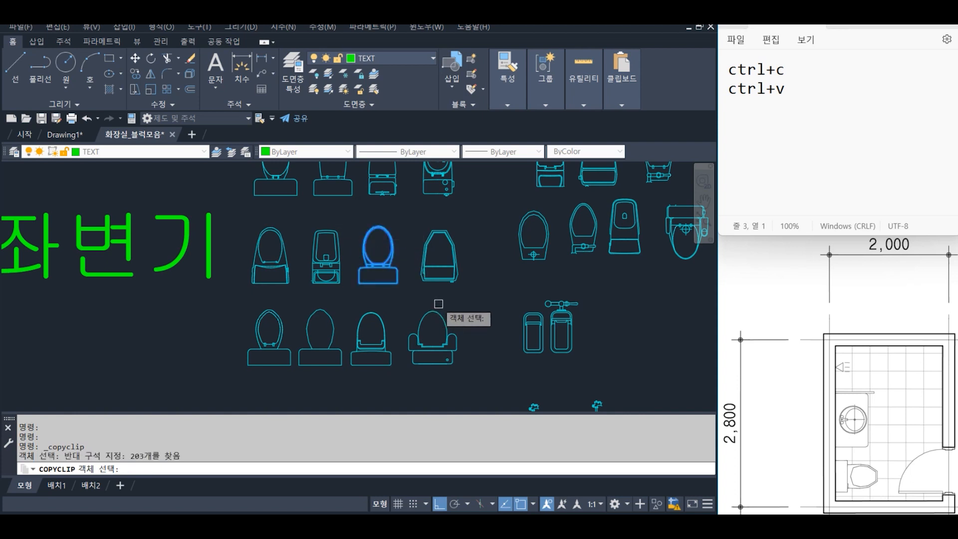
{"action": "key", "text": "Return"}
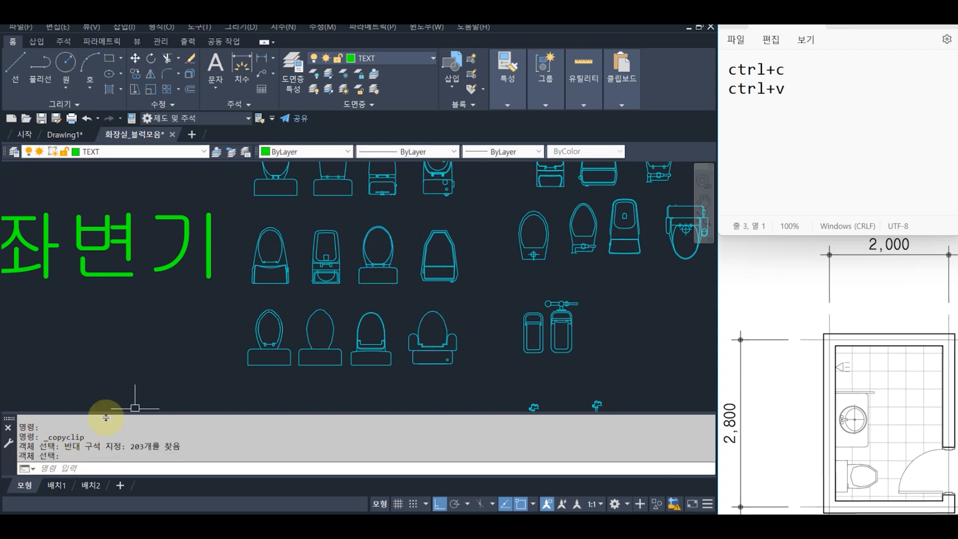
Step: Paste the copied toilet into Drawing1 in the empty space to the right of the bathroom plan
{"action": "left_click", "coordinate": [65, 135]}
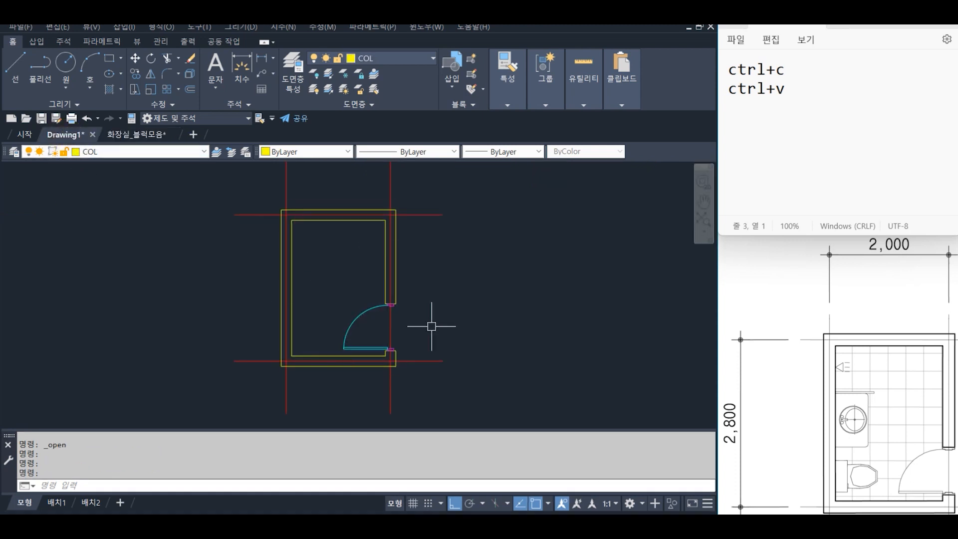
{"action": "key", "text": "ctrl+v"}
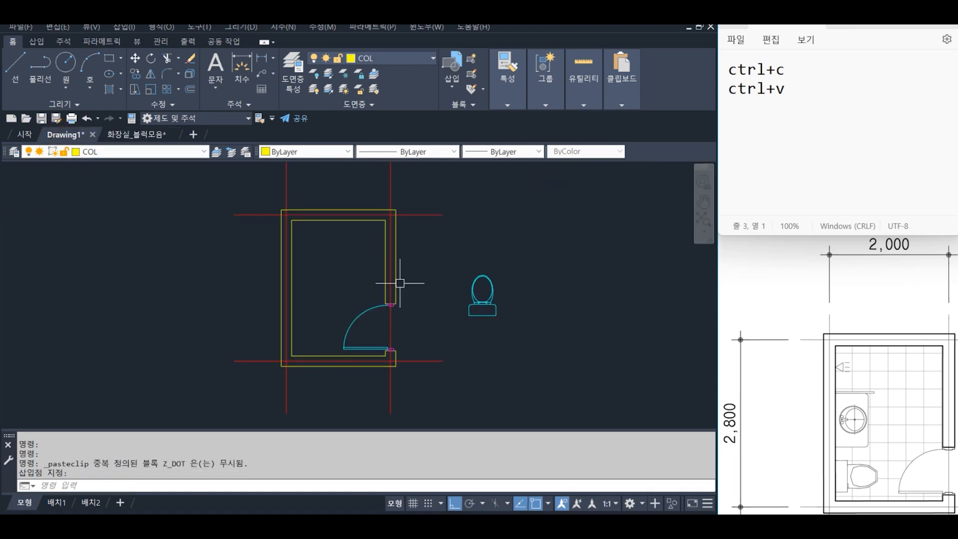
{"action": "left_click", "coordinate": [500, 310]}
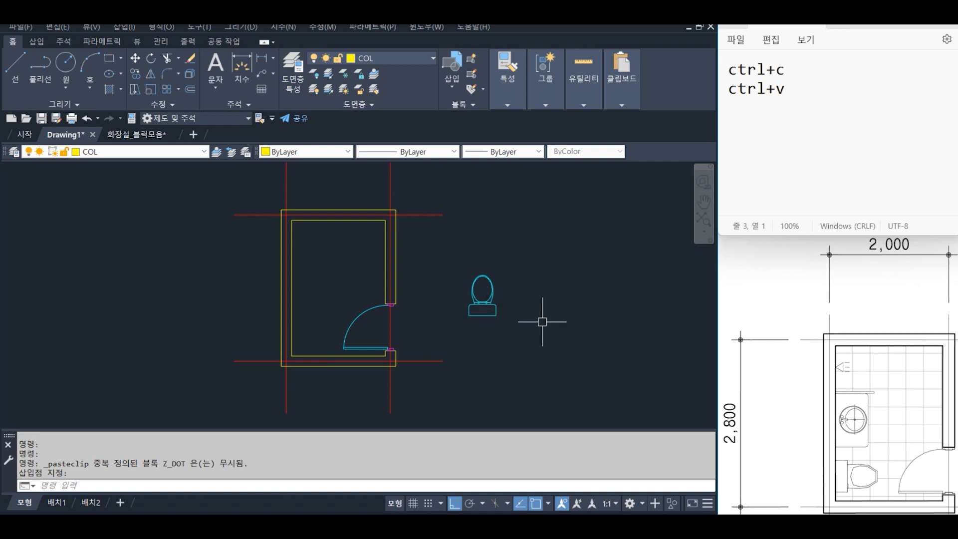
{"action": "left_click", "coordinate": [537, 327]}
{"action": "left_click", "coordinate": [462, 261]}
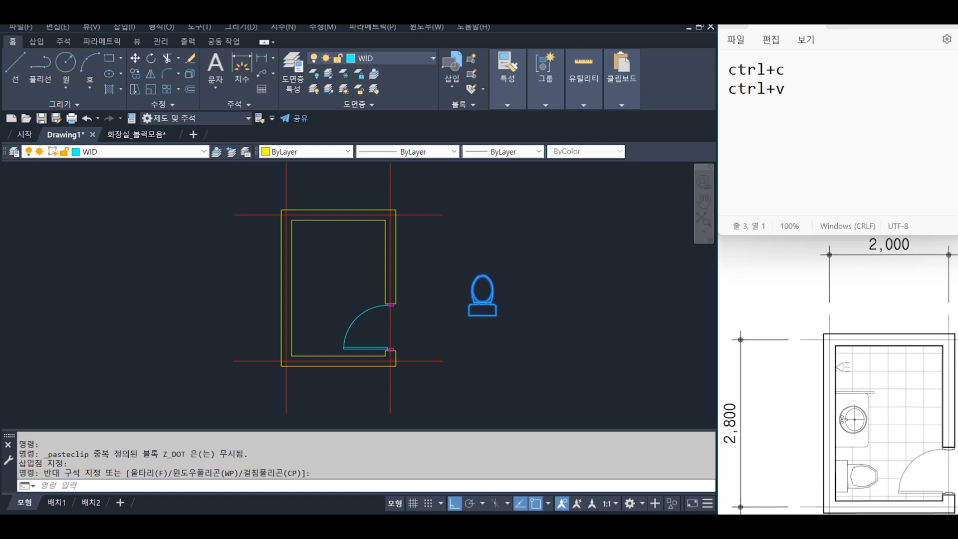
{"action": "key", "text": "Escape"}
{"action": "left_click", "coordinate": [524, 342]}
{"action": "left_click", "coordinate": [450, 259]}
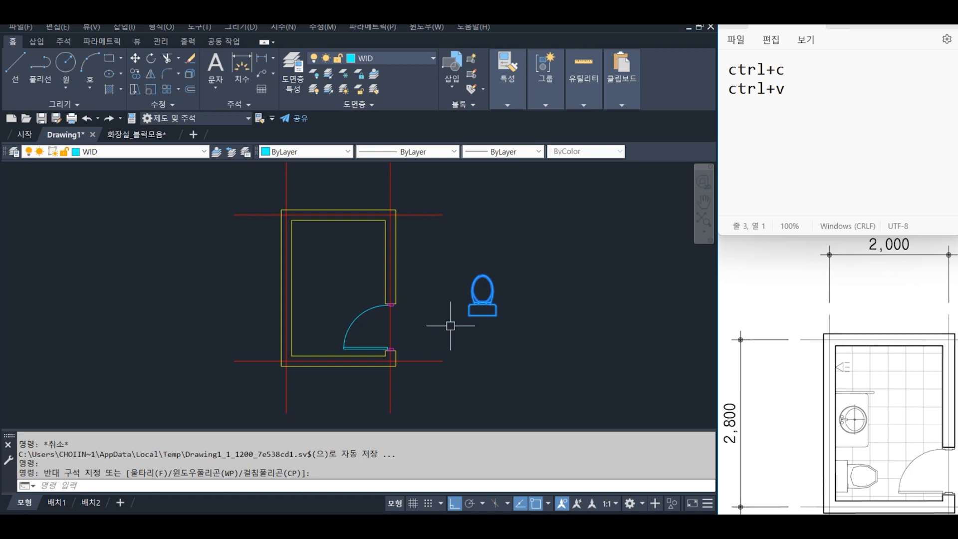
{"action": "key", "text": "Escape"}
Step: Assign all objects of the pasted toilet to the FUR layer and clear the selection
{"action": "left_click", "coordinate": [537, 332]}
{"action": "left_click", "coordinate": [460, 263]}
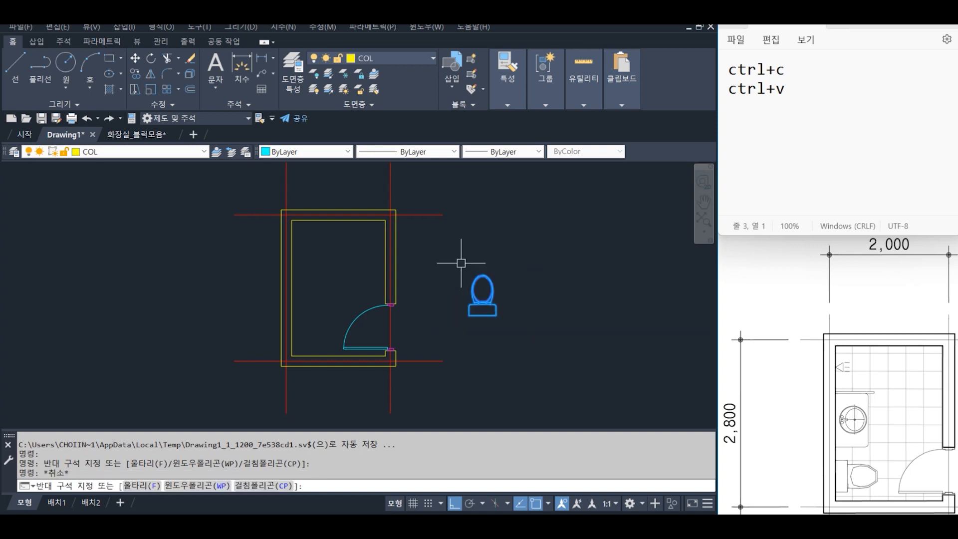
{"action": "left_click", "coordinate": [205, 154]}
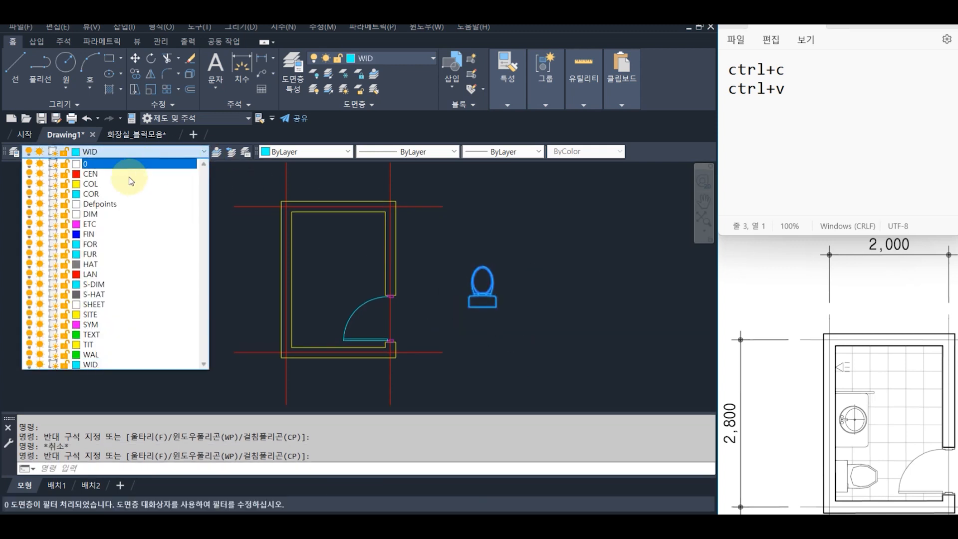
{"action": "left_click", "coordinate": [101, 253]}
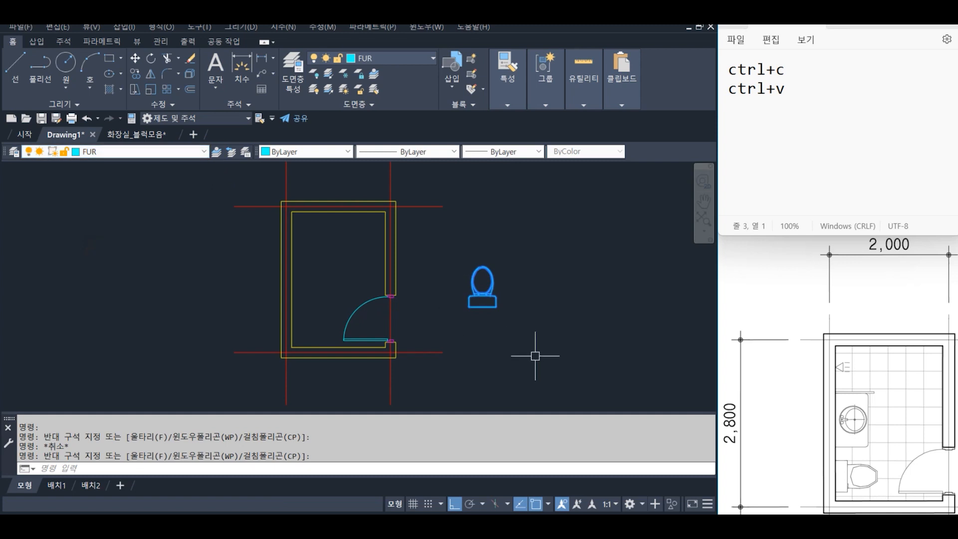
{"action": "key", "text": "Escape"}
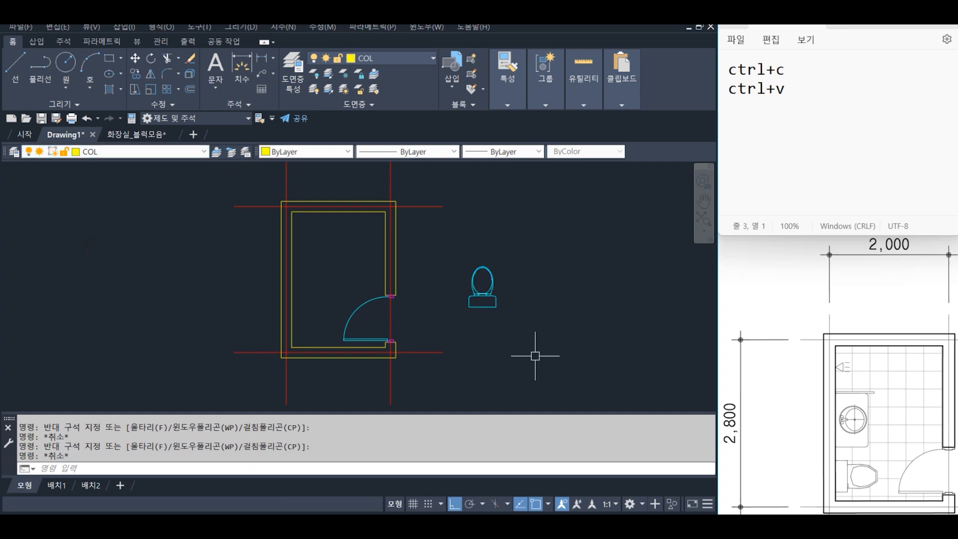
Step: In the 화장실_블럭모음 drawing, copy the first counter washbasin in the second group's top row beside the 세면대 label to the clipboard
{"action": "left_click", "coordinate": [150, 133]}
{"action": "scroll", "coordinate": [394, 290], "scroll_direction": "down", "scroll_amount": 2}
{"action": "middle_click_drag", "start_coordinate": [385, 272], "coordinate": [378, 175]}
{"action": "scroll", "coordinate": [381, 253], "scroll_direction": "down", "scroll_amount": 1}
{"action": "middle_click_drag", "start_coordinate": [400, 315], "coordinate": [380, 193]}
{"action": "scroll", "coordinate": [394, 277], "scroll_direction": "up", "scroll_amount": 4}
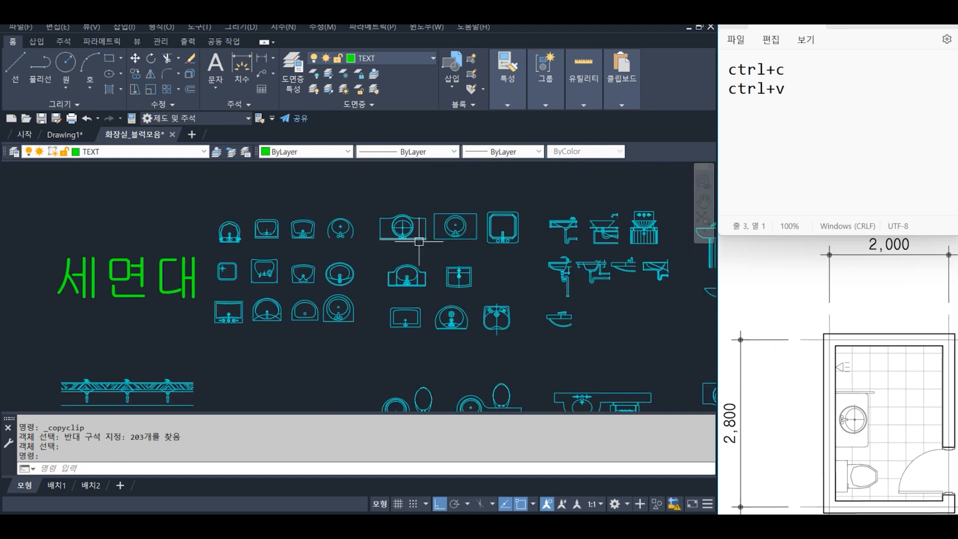
{"action": "middle_click_drag", "start_coordinate": [346, 309], "coordinate": [119, 314]}
{"action": "scroll", "coordinate": [224, 236], "scroll_direction": "up", "scroll_amount": 2}
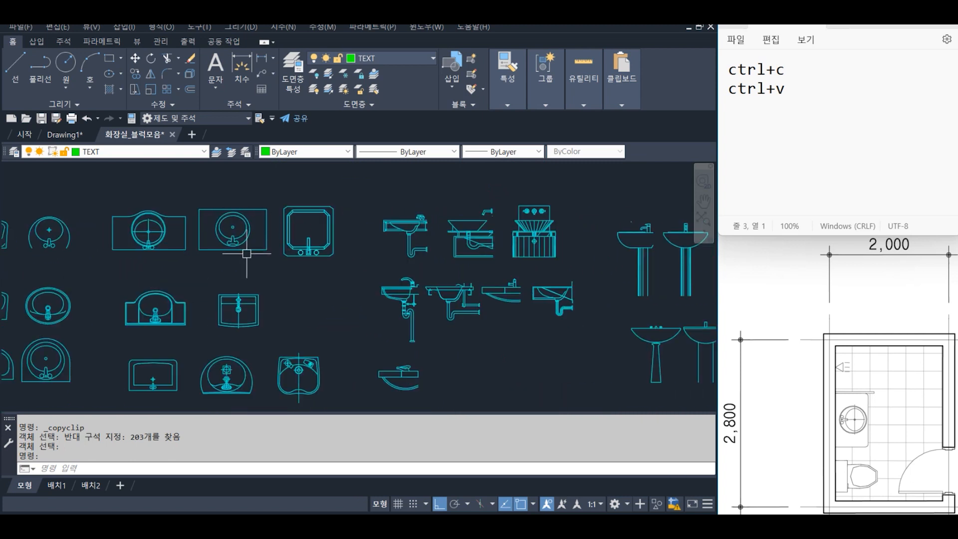
{"action": "key", "text": "ctrl+c"}
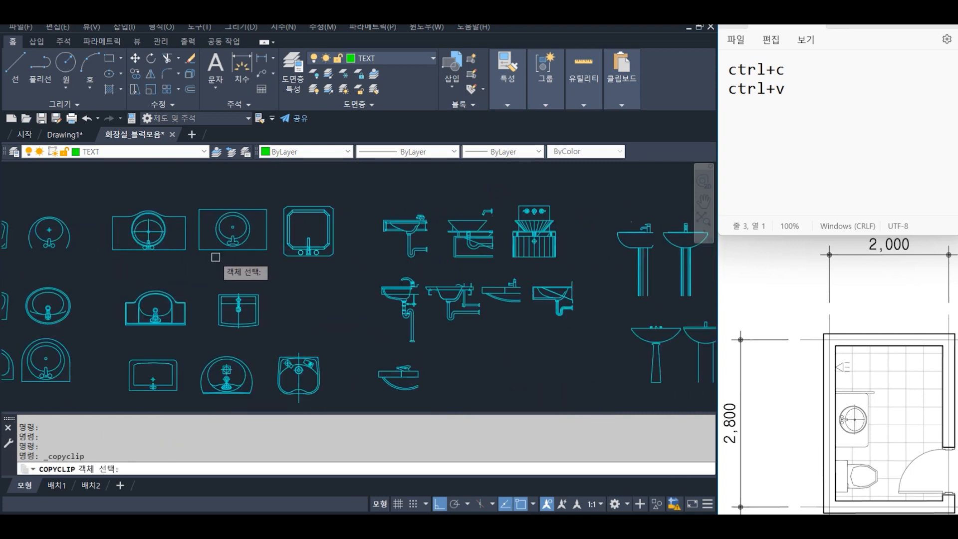
{"action": "left_click", "coordinate": [189, 267]}
{"action": "left_click", "coordinate": [109, 192]}
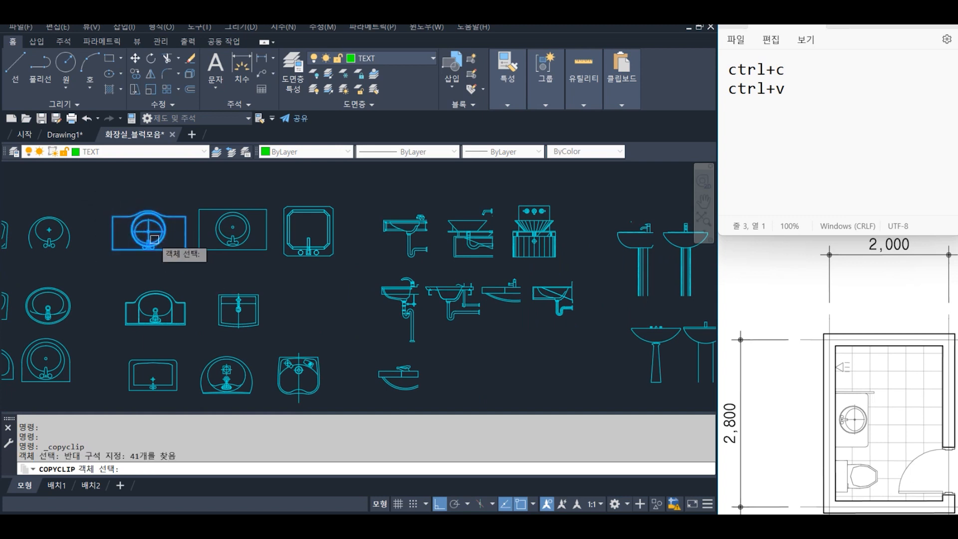
{"action": "key", "text": "Return"}
Step: Paste the copied washbasin into Drawing1 in the empty space to the right of the toilet
{"action": "left_click", "coordinate": [77, 135]}
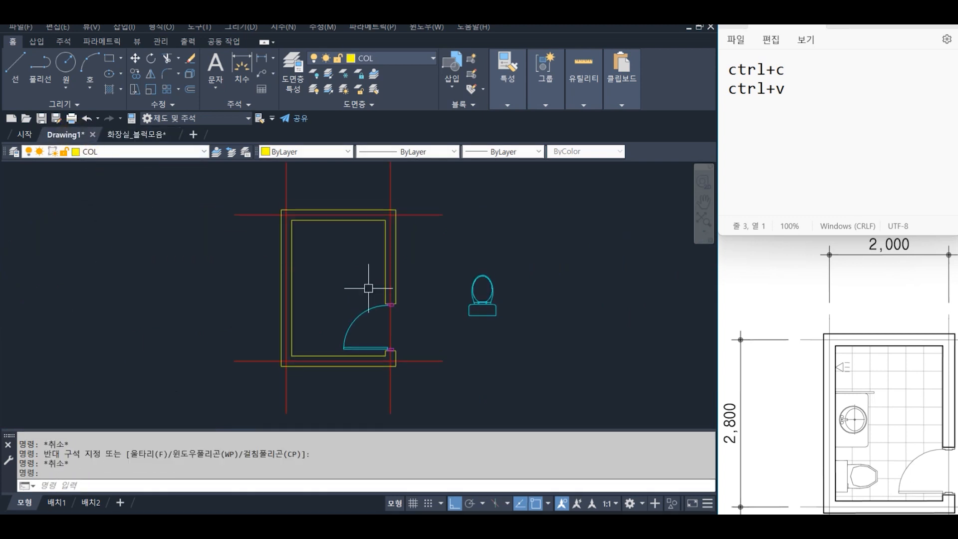
{"action": "key", "text": "ctrl+v"}
{"action": "left_click", "coordinate": [544, 287]}
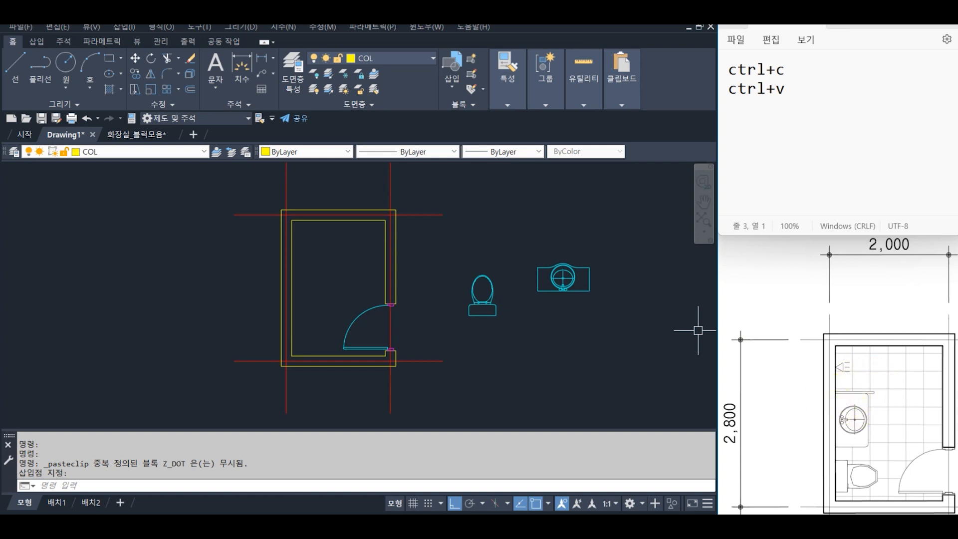
{"action": "left_click", "coordinate": [514, 317]}
{"action": "left_click", "coordinate": [488, 341]}
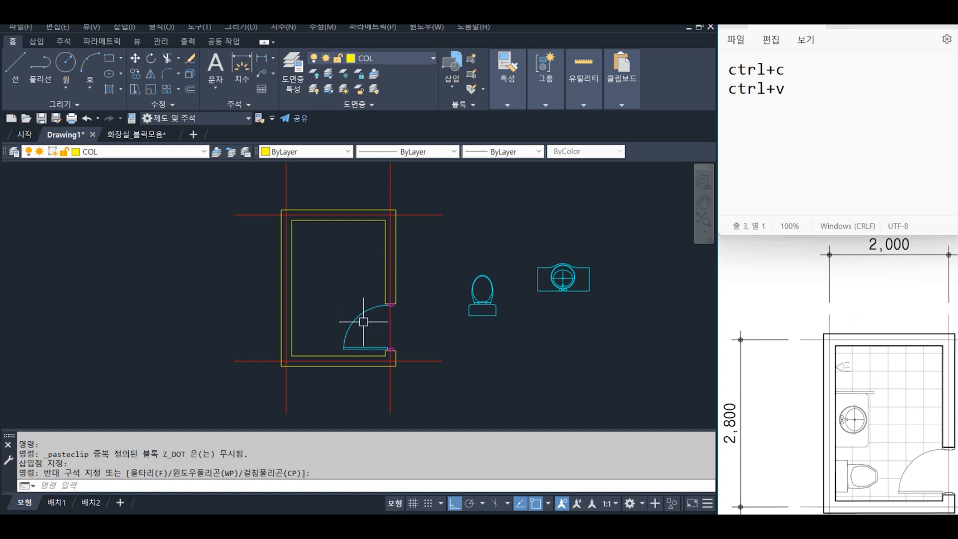
Step: Rotate the toilet 90 degrees clockwise about the midpoint of its tank's back edge so the bowl faces right
{"action": "type", "text": "RO"}
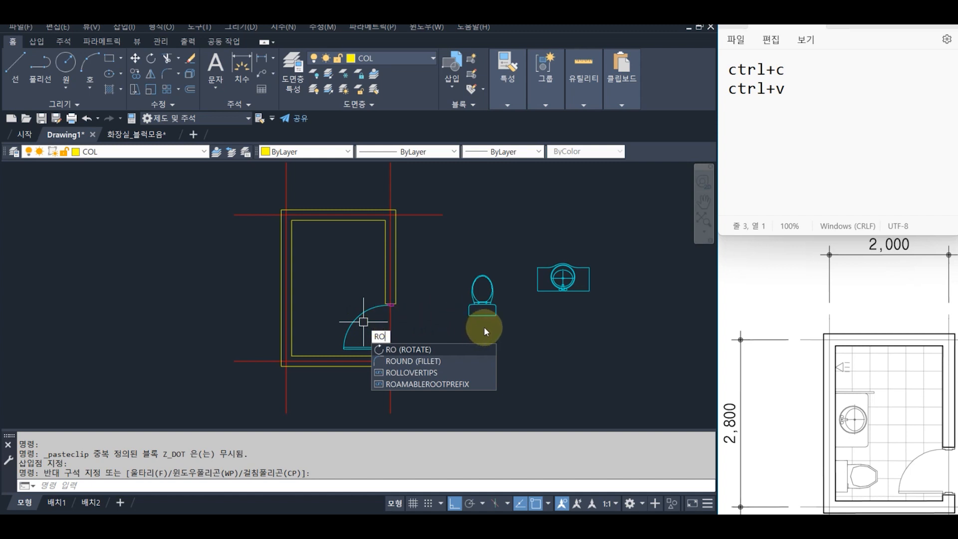
{"action": "key", "text": "space"}
{"action": "left_click", "coordinate": [509, 333]}
{"action": "left_click", "coordinate": [442, 260]}
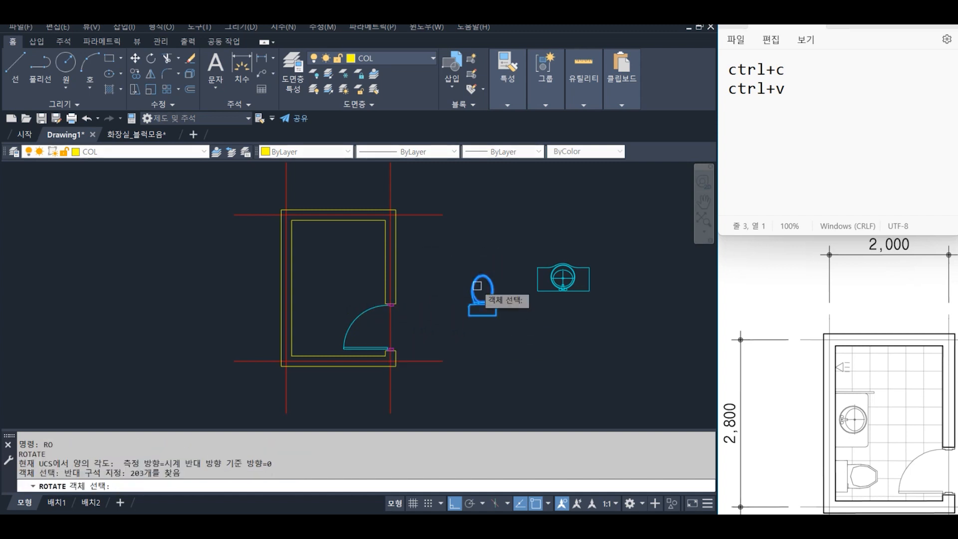
{"action": "key", "text": "space"}
{"action": "left_click", "coordinate": [482, 315]}
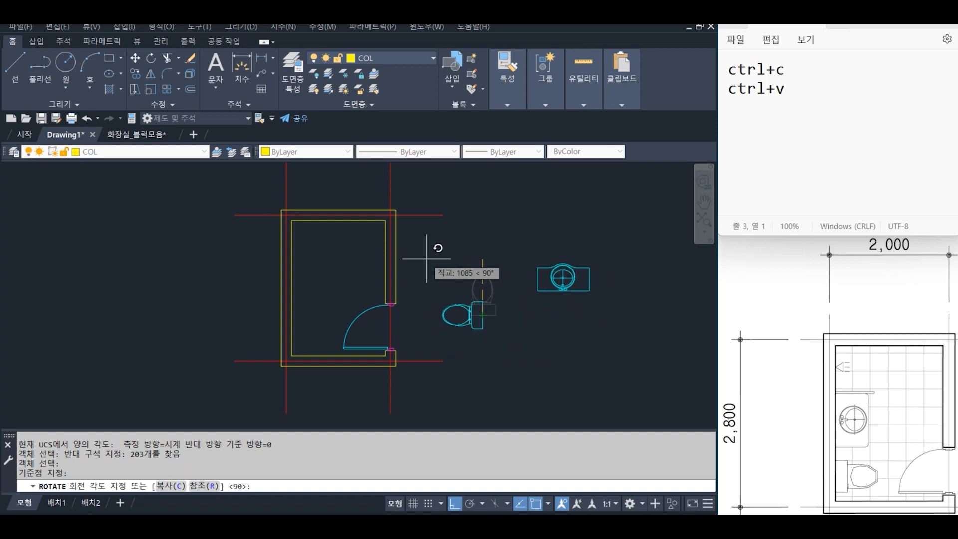
{"action": "left_click", "coordinate": [471, 382]}
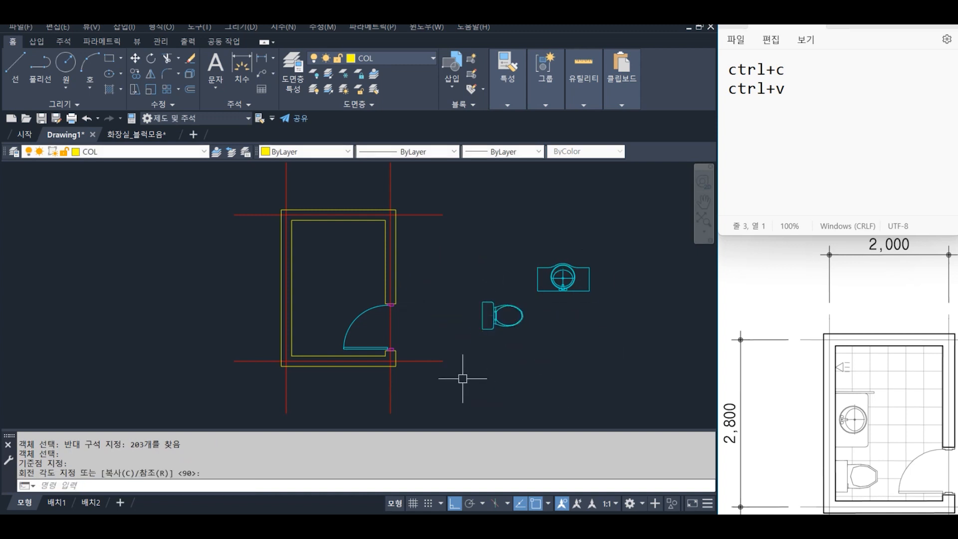
Step: Move the toilet by its tank's back midpoint into the bathroom, flush against the left wall's inner face
{"action": "type", "text": "m"}
{"action": "key", "text": "space"}
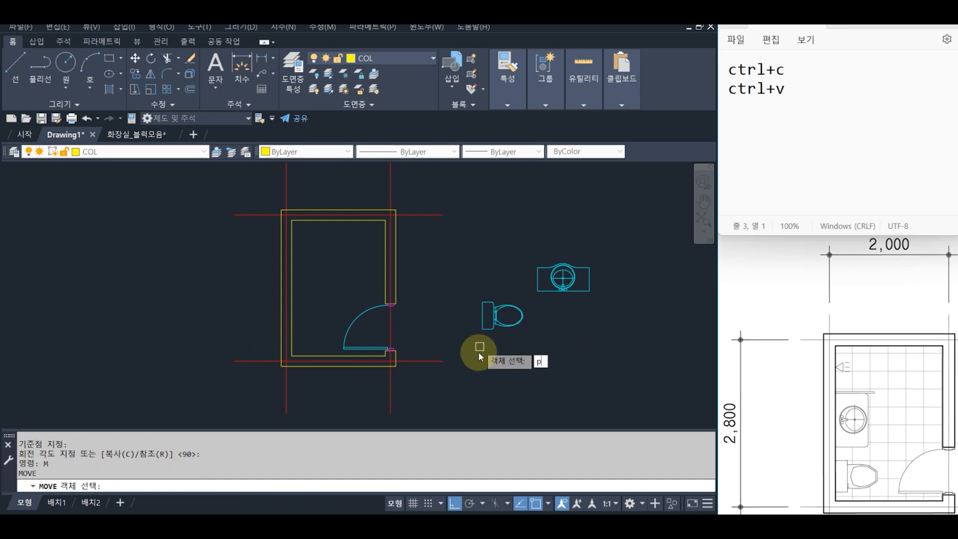
{"action": "key", "text": "Return"}
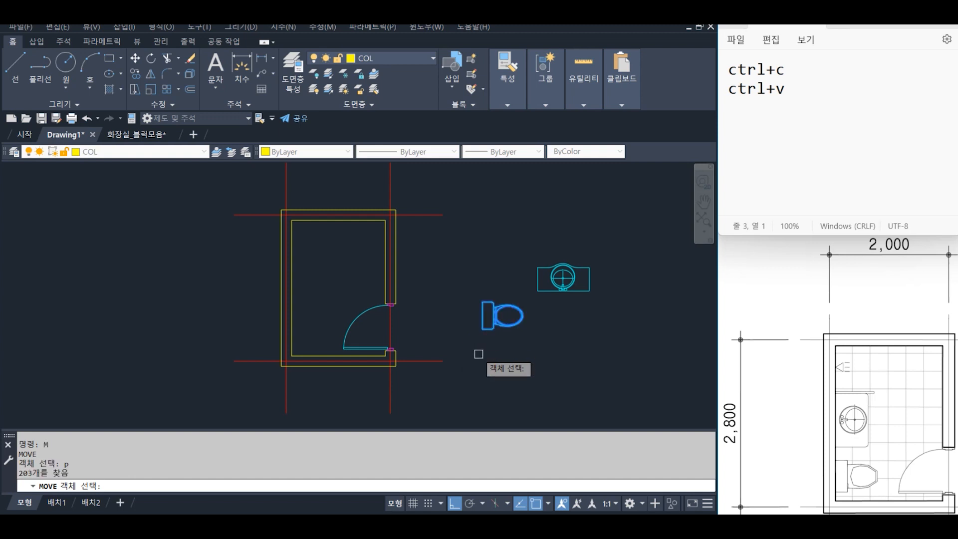
{"action": "key", "text": "Return"}
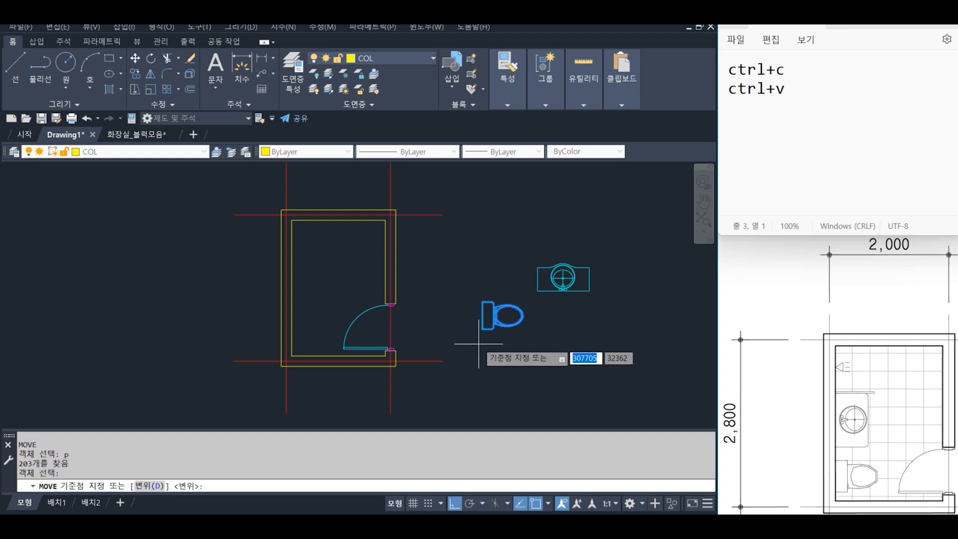
{"action": "left_click", "coordinate": [483, 315]}
{"action": "scroll", "coordinate": [302, 325], "scroll_direction": "up", "scroll_amount": 4}
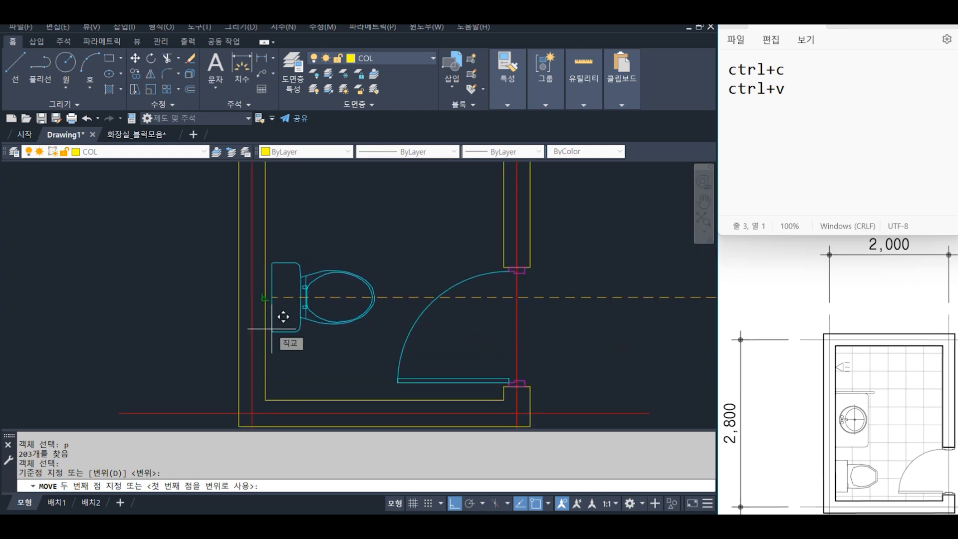
{"action": "left_click", "coordinate": [281, 316]}
{"action": "scroll", "coordinate": [348, 336], "scroll_direction": "down", "scroll_amount": 4}
{"action": "middle_click_drag", "start_coordinate": [348, 337], "coordinate": [275, 321]}
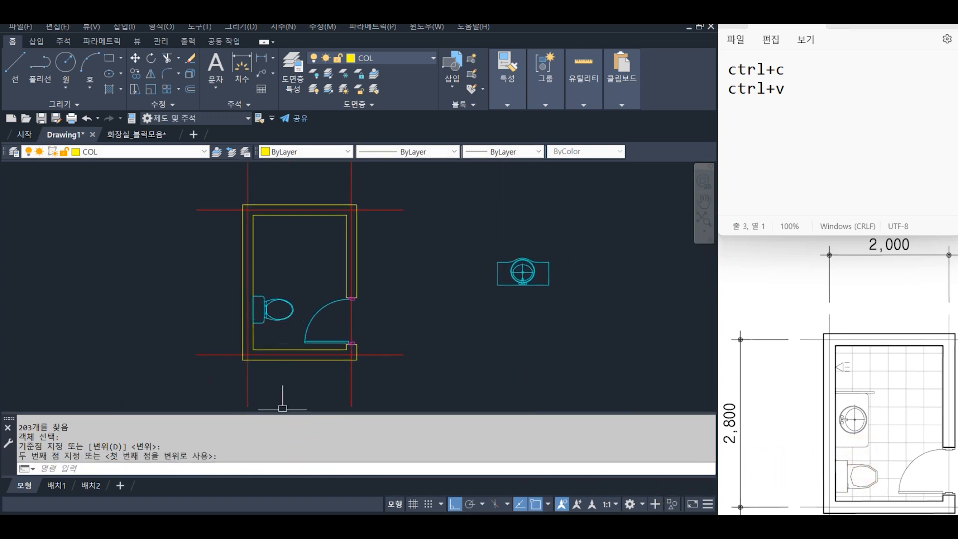
Step: Move the toilet straight down along the left wall, closer to the bathroom's lower-left corner
{"action": "type", "text": "m"}
{"action": "key", "text": "Return"}
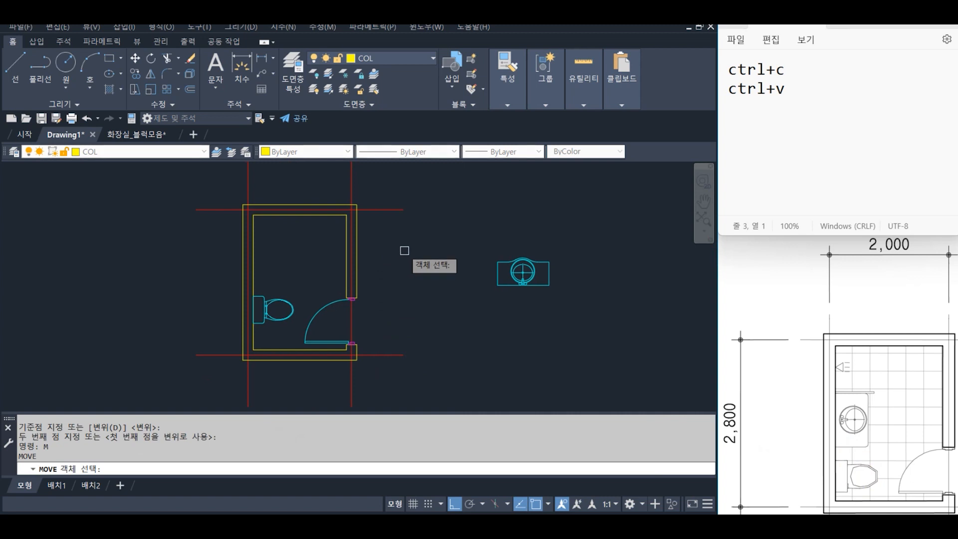
{"action": "type", "text": "p"}
{"action": "key", "text": "Return"}
{"action": "key", "text": "Return"}
{"action": "left_click", "coordinate": [421, 256]}
{"action": "left_click", "coordinate": [418, 275]}
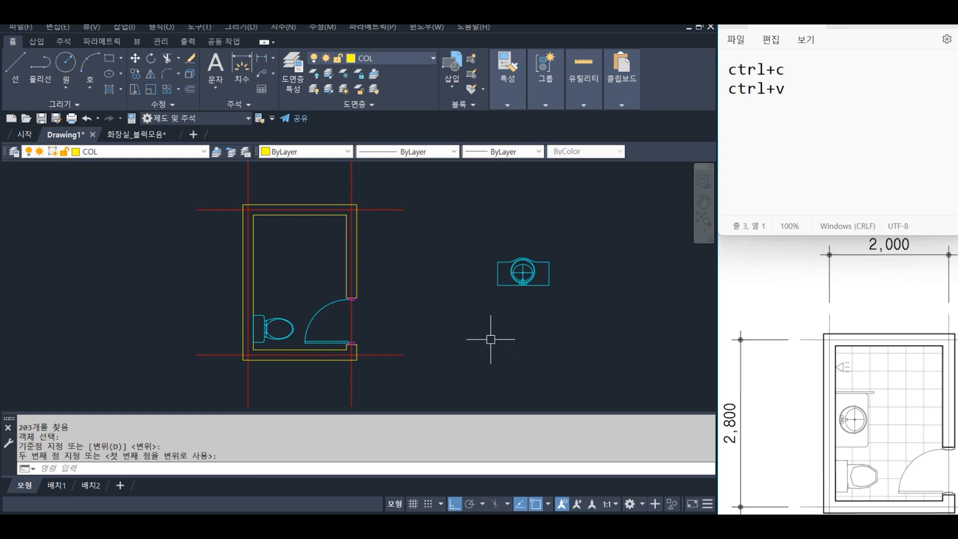
Step: Try rotating the washbasin 90 degrees clockwise about a point just below it, and undo the rotation
{"action": "type", "text": "ro"}
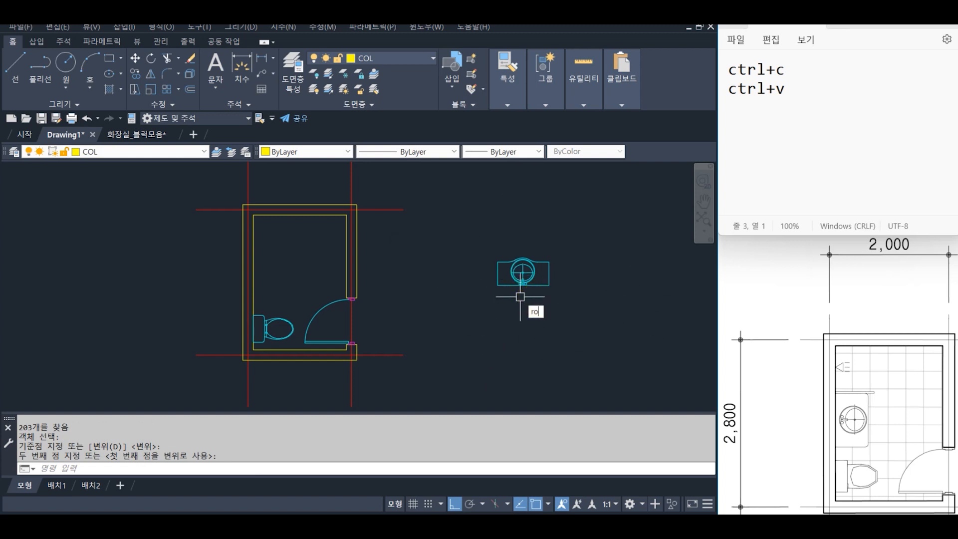
{"action": "key", "text": "Return"}
{"action": "left_click", "coordinate": [574, 306]}
{"action": "left_click", "coordinate": [440, 221]}
{"action": "key", "text": "Return"}
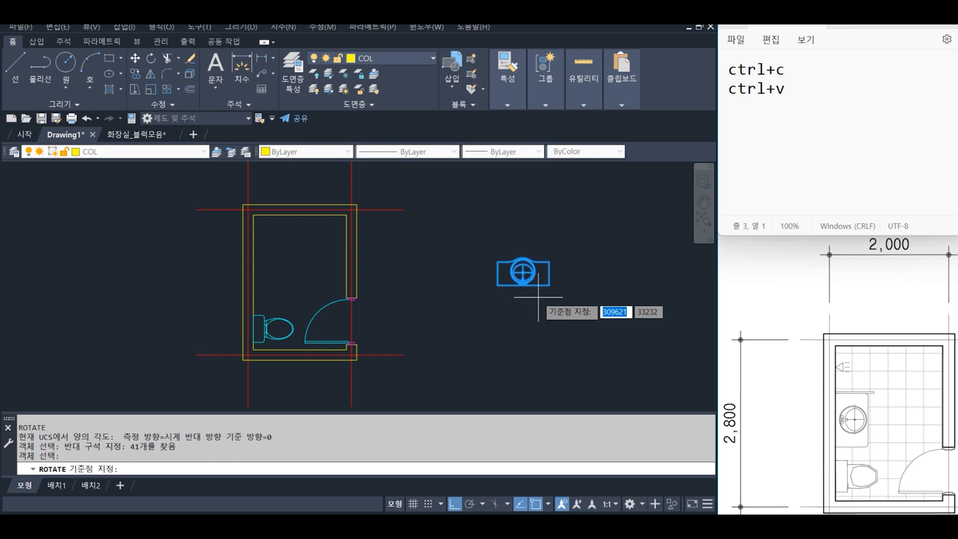
{"action": "left_click", "coordinate": [535, 296]}
{"action": "left_click", "coordinate": [541, 355]}
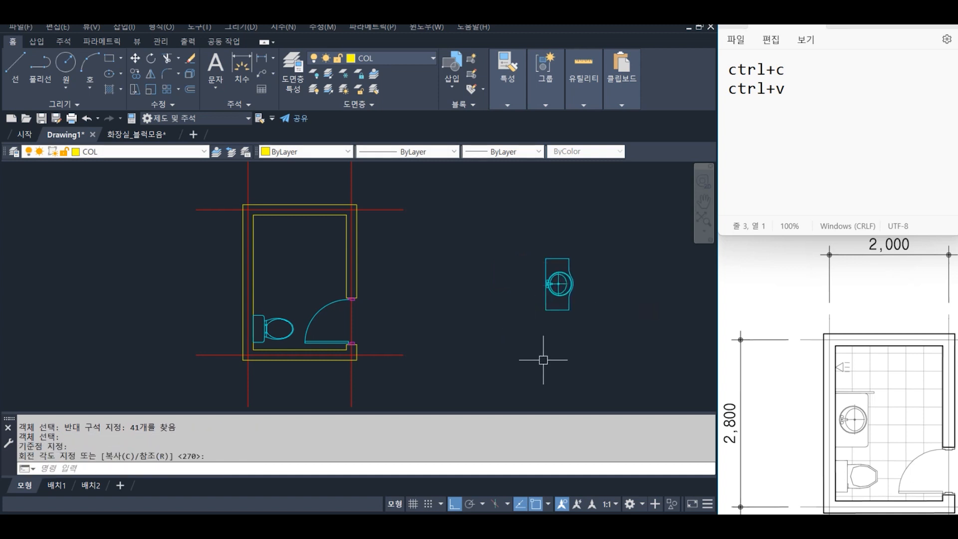
{"action": "type", "text": "u"}
{"action": "key", "text": "Return"}
Step: Rotate the washbasin 90 degrees clockwise about a point below its left half so its curved front faces right
{"action": "type", "text": "r"}
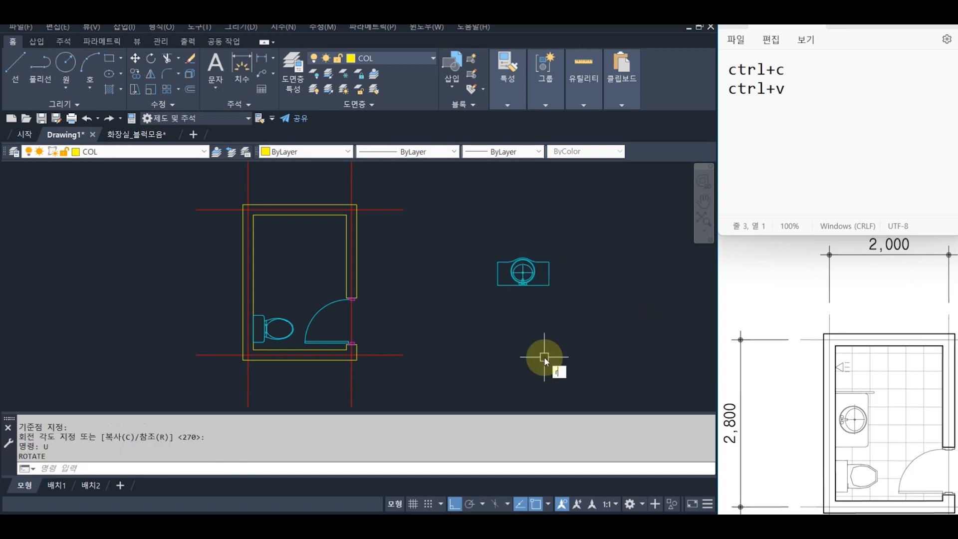
{"action": "type", "text": "o"}
{"action": "key", "text": "Return"}
{"action": "left_click", "coordinate": [580, 309]}
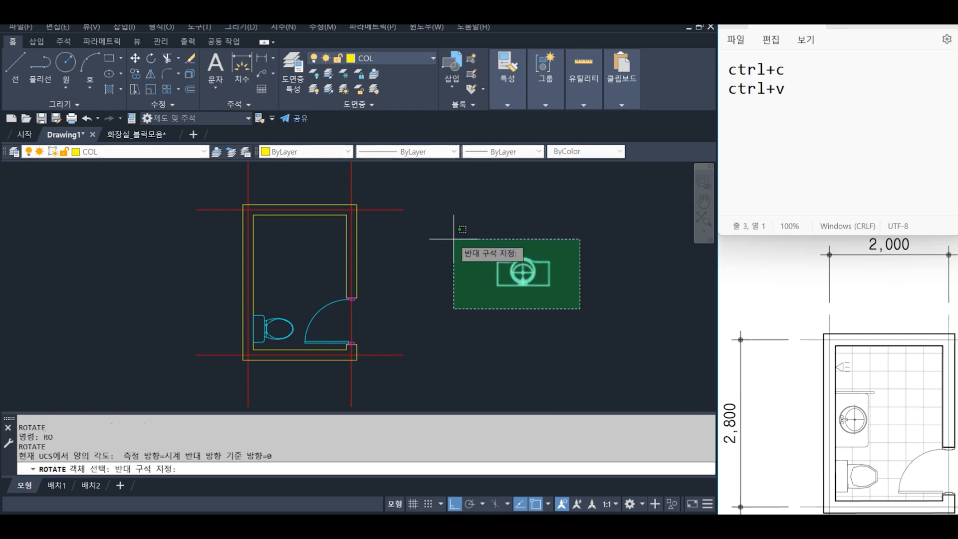
{"action": "left_click", "coordinate": [454, 239]}
{"action": "key", "text": "Return"}
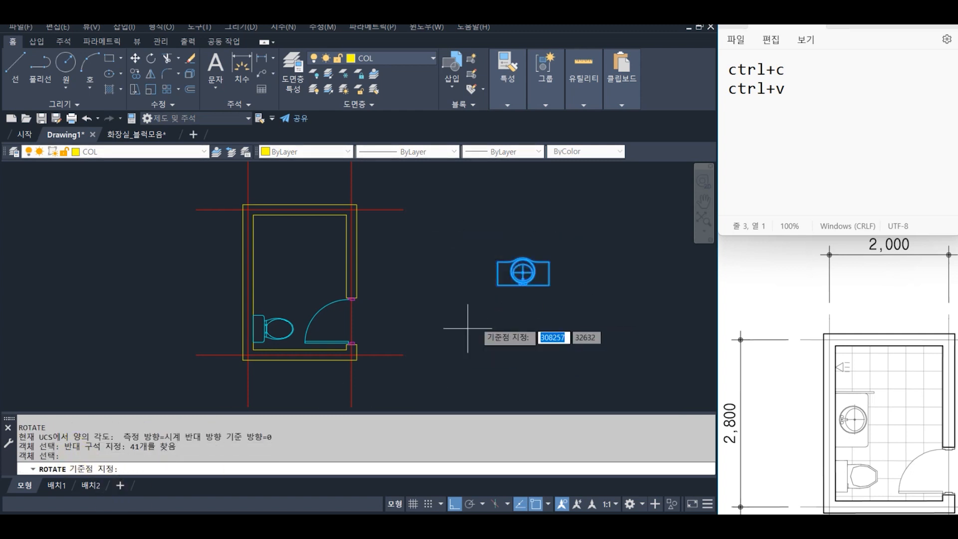
{"action": "left_click", "coordinate": [507, 311]}
{"action": "left_click", "coordinate": [507, 341]}
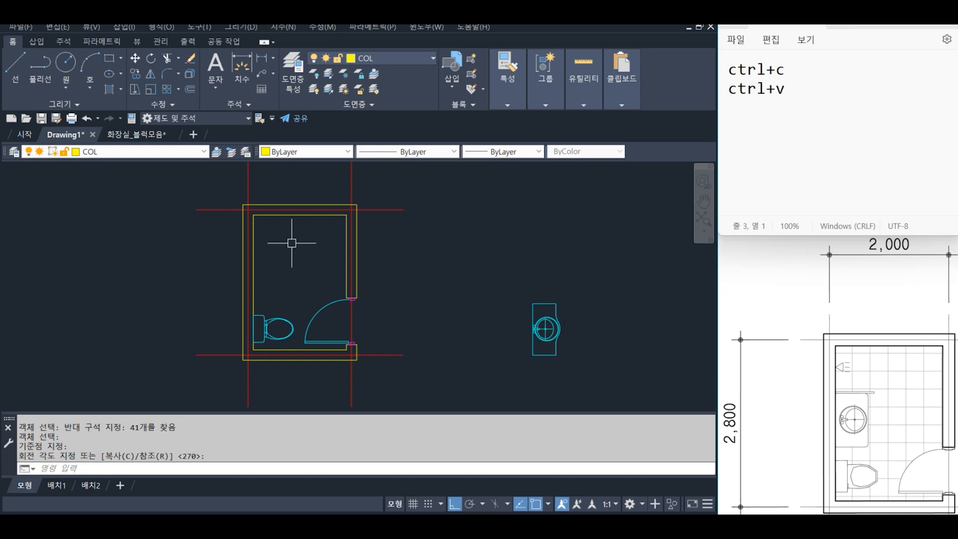
Step: Move the washbasin by its faucet-side edge into the bathroom, flush against the left wall's inner face just above the toilet
{"action": "type", "text": "MOVE"}
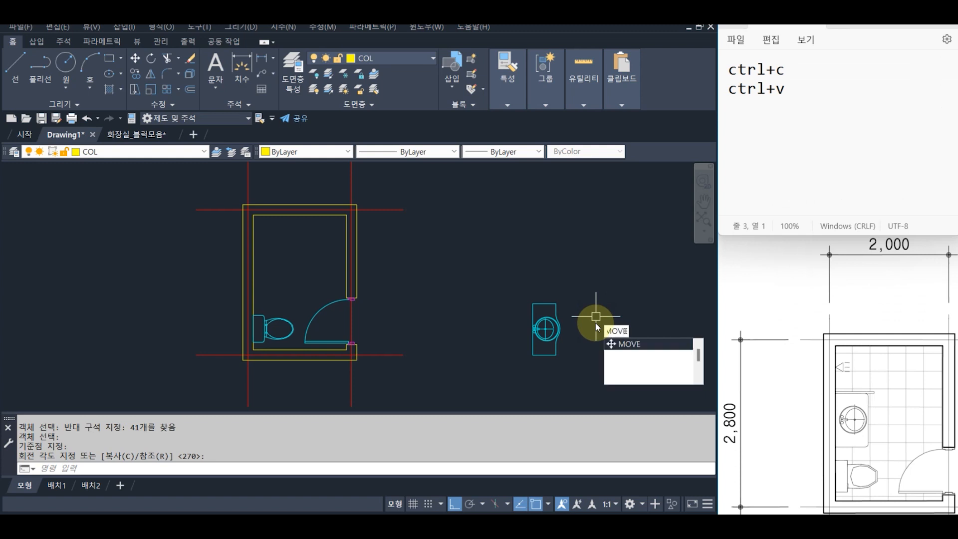
{"action": "key", "text": "Return"}
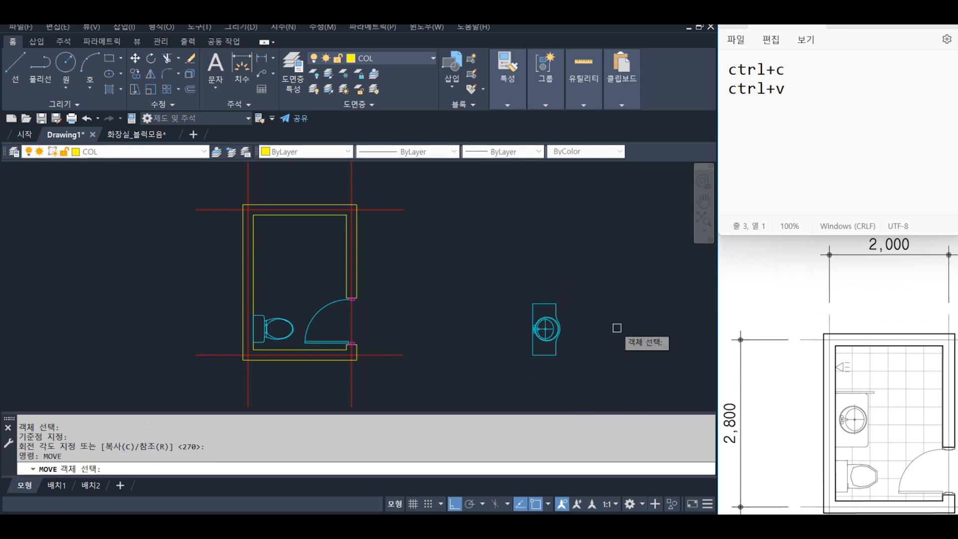
{"action": "type", "text": "p"}
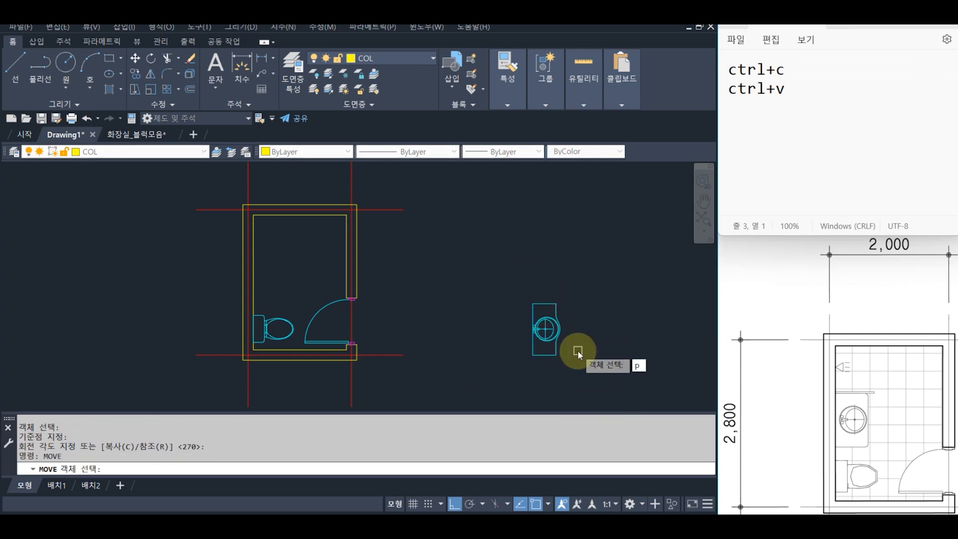
{"action": "key", "text": "Return"}
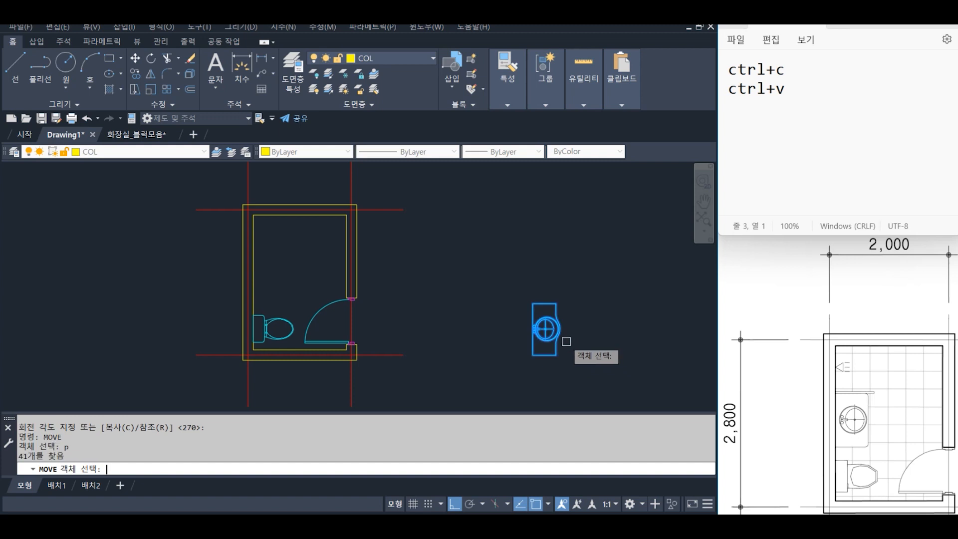
{"action": "key", "text": "Return"}
{"action": "scroll", "coordinate": [549, 340], "scroll_direction": "up", "scroll_amount": 3}
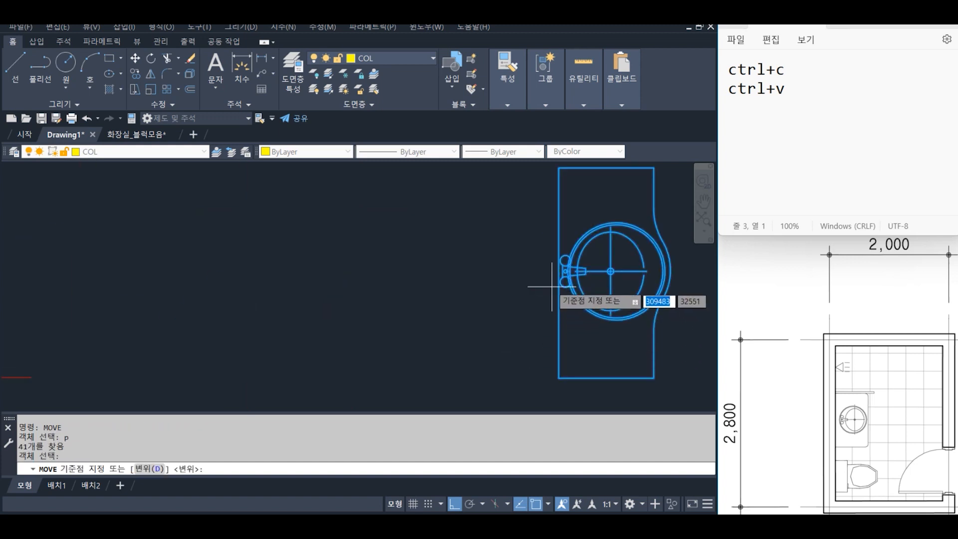
{"action": "left_click", "coordinate": [563, 273]}
{"action": "scroll", "coordinate": [555, 275], "scroll_direction": "down", "scroll_amount": 5}
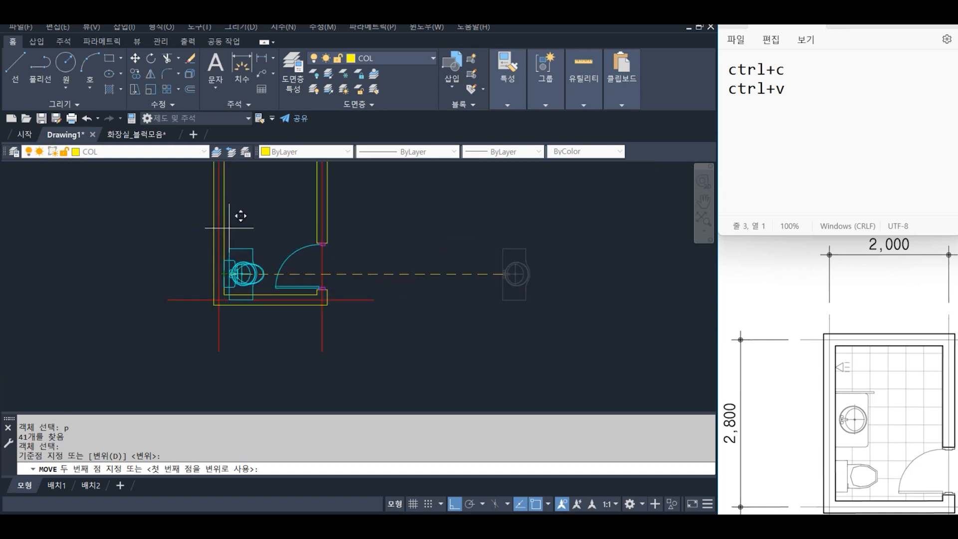
{"action": "middle_click_drag", "start_coordinate": [232, 198], "coordinate": [244, 250]}
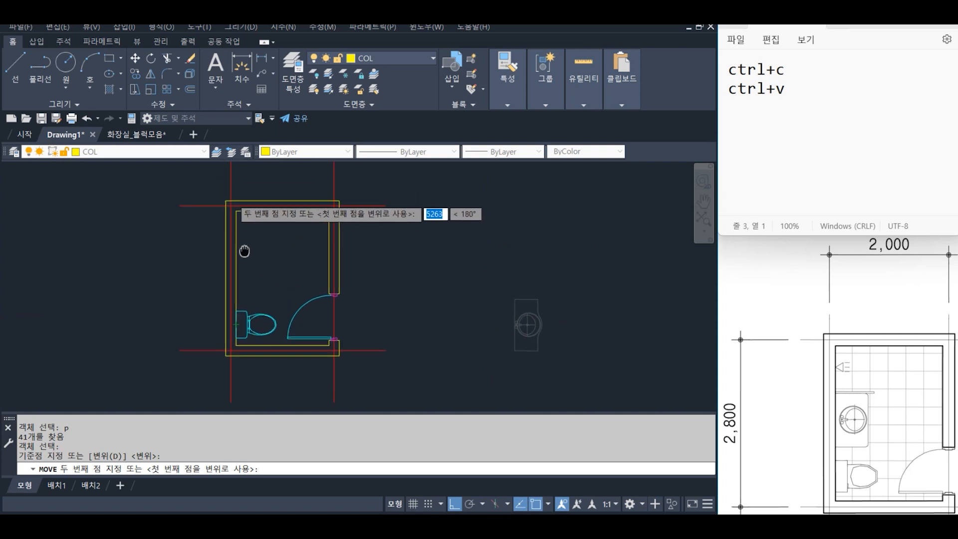
{"action": "left_click", "coordinate": [236, 279]}
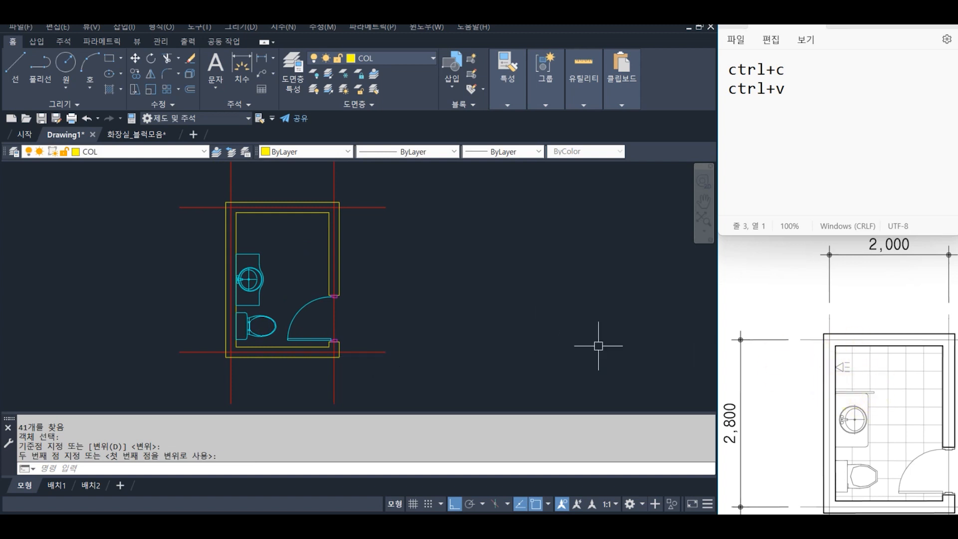
Step: Offset the upper wall's inner line by 700 downward into the bathroom
{"action": "scroll", "coordinate": [242, 241], "scroll_direction": "up", "scroll_amount": 2}
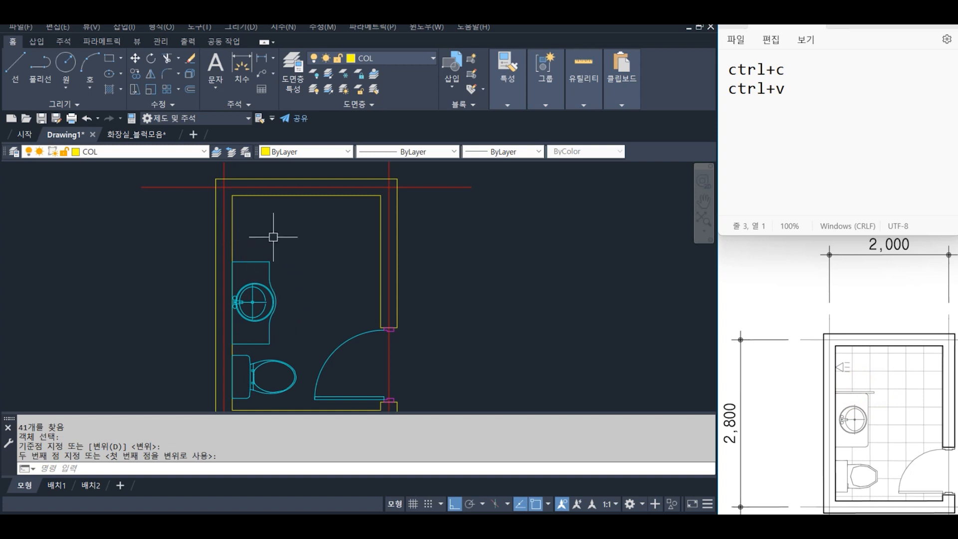
{"action": "left_click", "coordinate": [270, 258]}
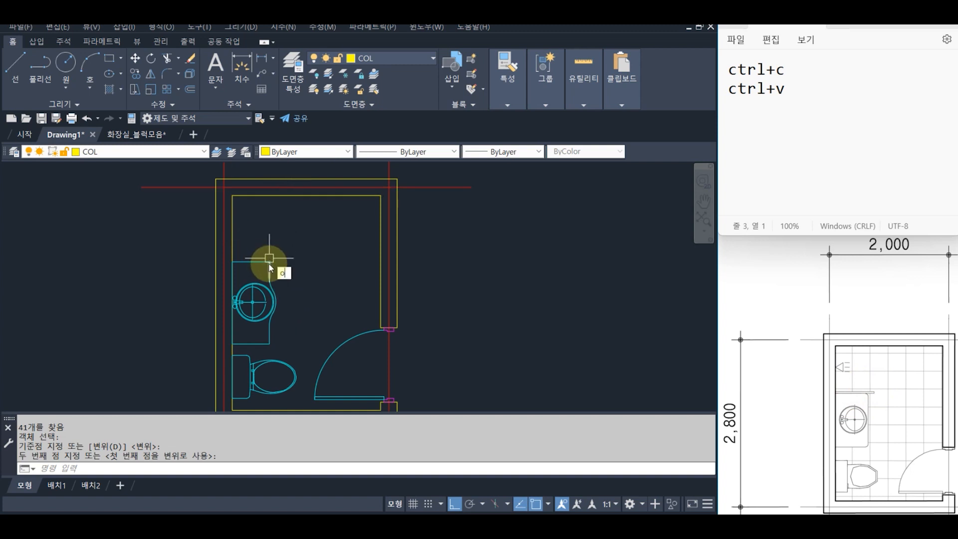
{"action": "key", "text": "Return"}
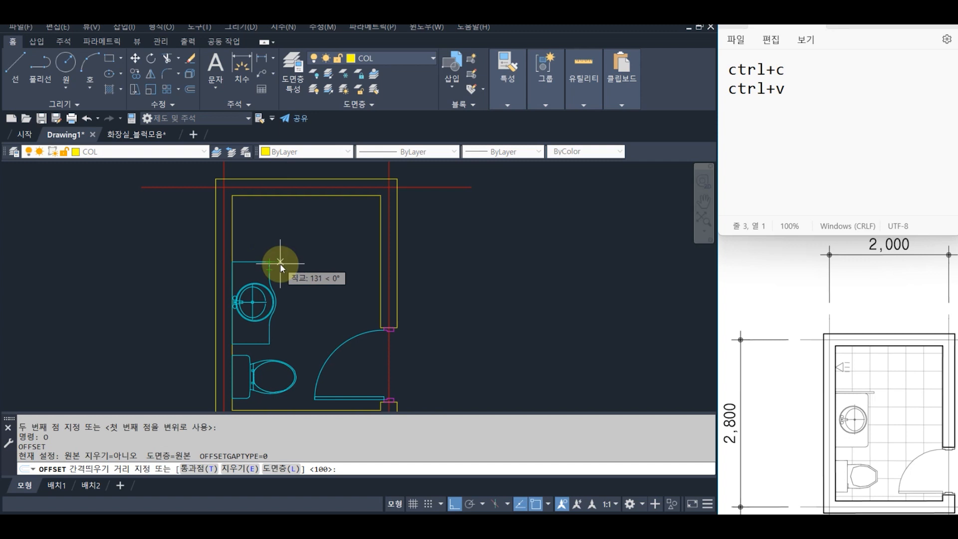
{"action": "type", "text": "700"}
{"action": "key", "text": "Return"}
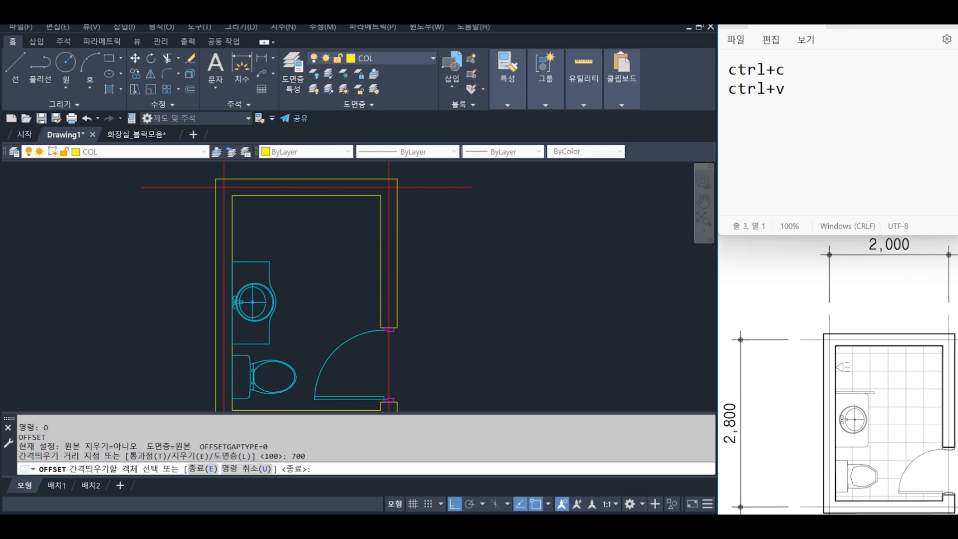
{"action": "left_click", "coordinate": [302, 198]}
{"action": "left_click", "coordinate": [314, 272]}
{"action": "key", "text": "Return"}
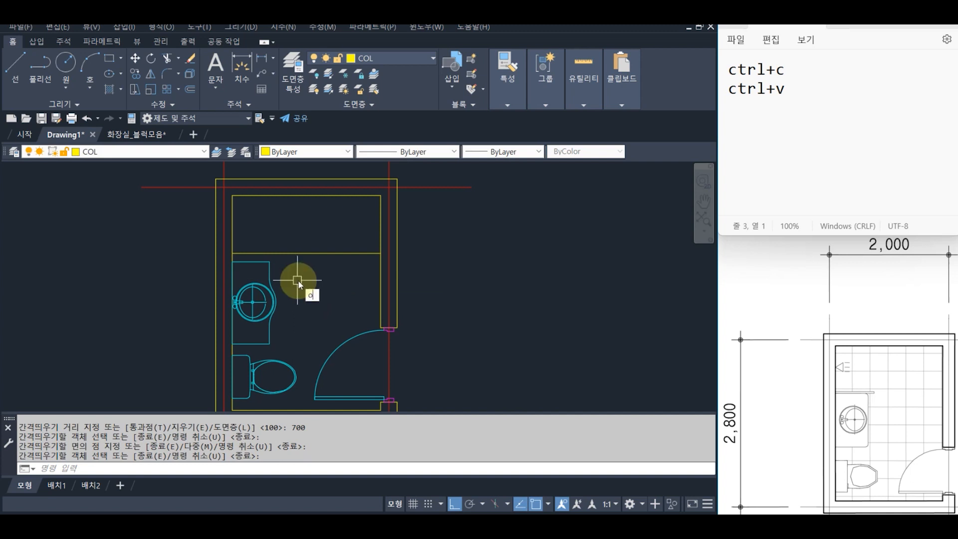
Step: Offset the new horizontal line above the washbasin by 30 downward to give the partition its thickness
{"action": "key", "text": "Return"}
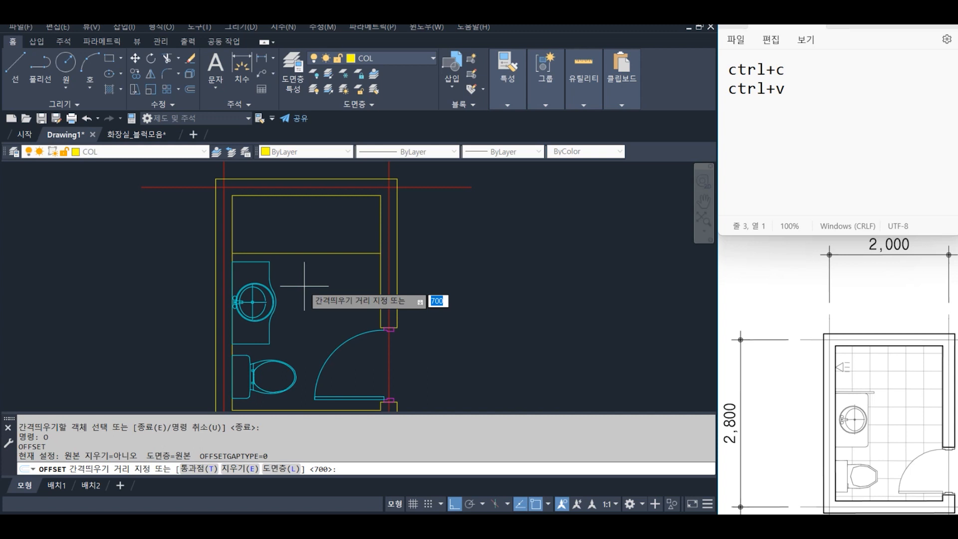
{"action": "type", "text": "30"}
{"action": "key", "text": "Return"}
{"action": "left_click", "coordinate": [298, 253]}
{"action": "left_click", "coordinate": [312, 277]}
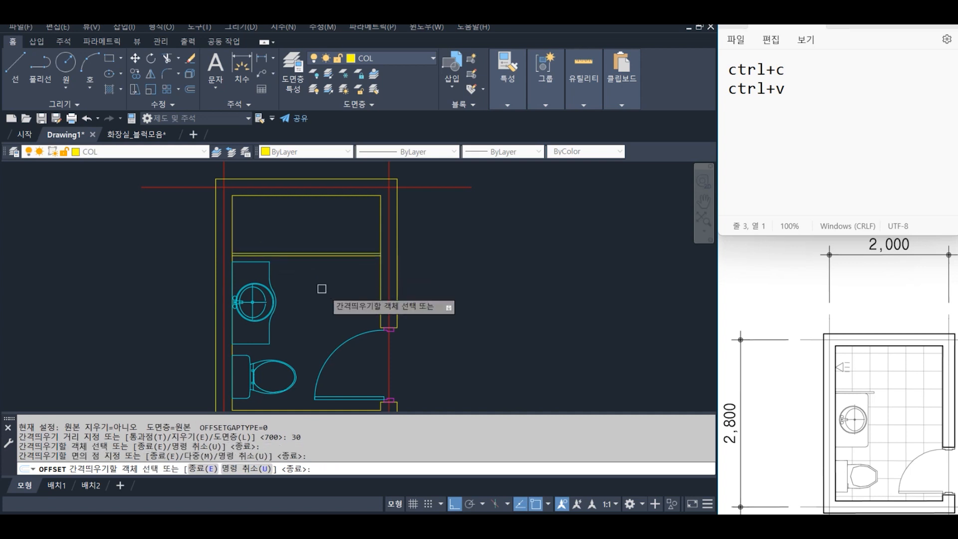
{"action": "key", "text": "Return"}
Step: Draw a vertical line from the washbasin's outermost front point straight up across the two horizontal partition lines
{"action": "scroll", "coordinate": [290, 281], "scroll_direction": "up", "scroll_amount": 2}
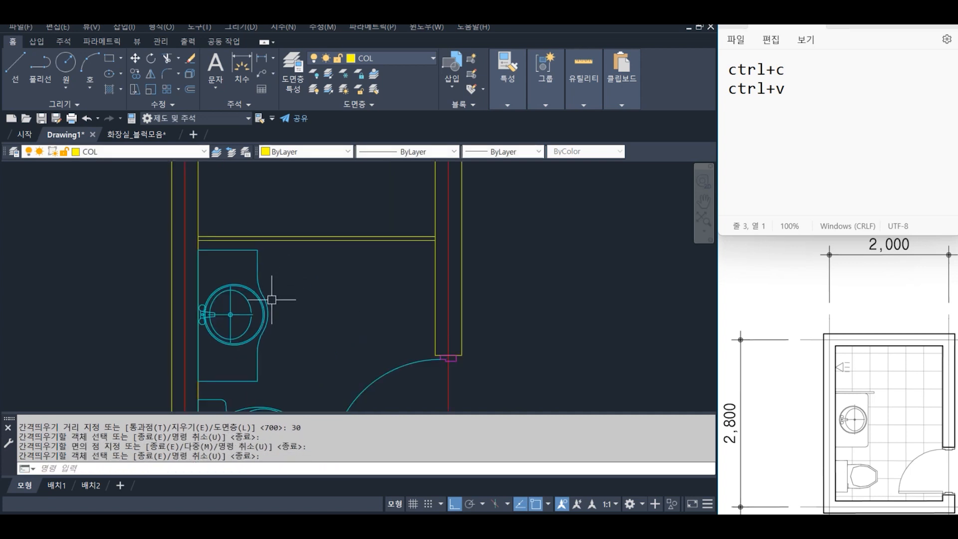
{"action": "type", "text": "l"}
{"action": "key", "text": "Return"}
{"action": "left_click", "coordinate": [272, 313]}
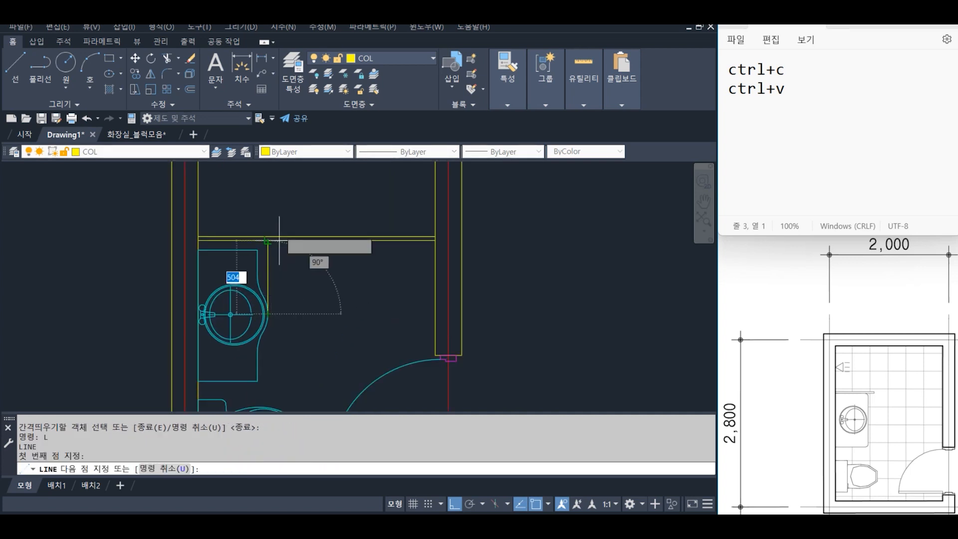
{"action": "key", "text": "Return"}
Step: Trim both horizontal partition lines where they extend beyond the vertical line toward the door-side wall
{"action": "type", "text": "tr"}
{"action": "key", "text": "Return"}
{"action": "left_click", "coordinate": [270, 266]}
{"action": "key", "text": "Return"}
{"action": "left_click", "coordinate": [290, 255]}
{"action": "left_click", "coordinate": [290, 200]}
{"action": "key", "text": "Return"}
Step: Trim the vertical line above and below the two horizontal lines so it only closes the partition's free end
{"action": "key", "text": "Return"}
{"action": "left_click", "coordinate": [260, 234]}
{"action": "left_click", "coordinate": [261, 239]}
{"action": "key", "text": "Return"}
{"action": "left_click", "coordinate": [263, 220]}
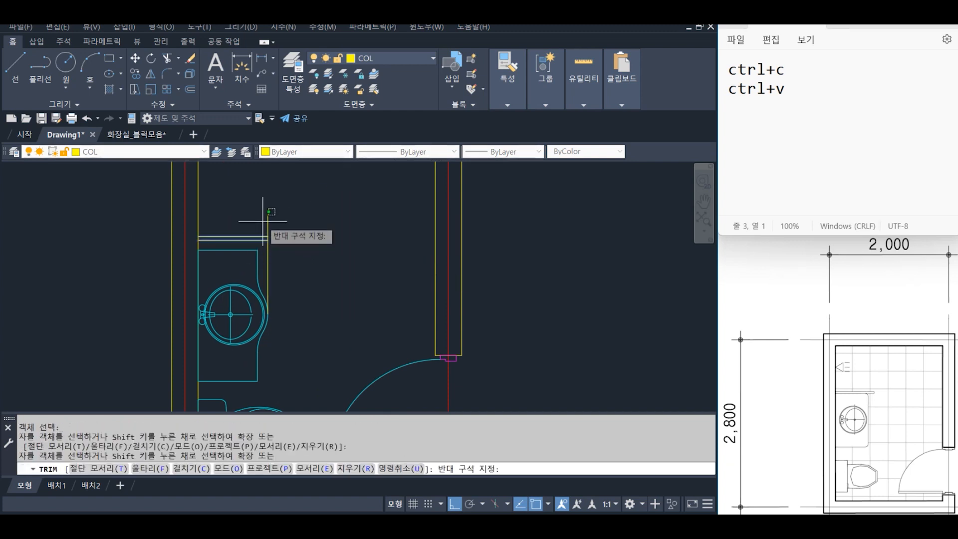
{"action": "left_click", "coordinate": [271, 232]}
{"action": "key", "text": "Return"}
Step: Check which layers the toilet bowl and the washbasin's front edge are on
{"action": "scroll", "coordinate": [315, 263], "scroll_direction": "down", "scroll_amount": 3}
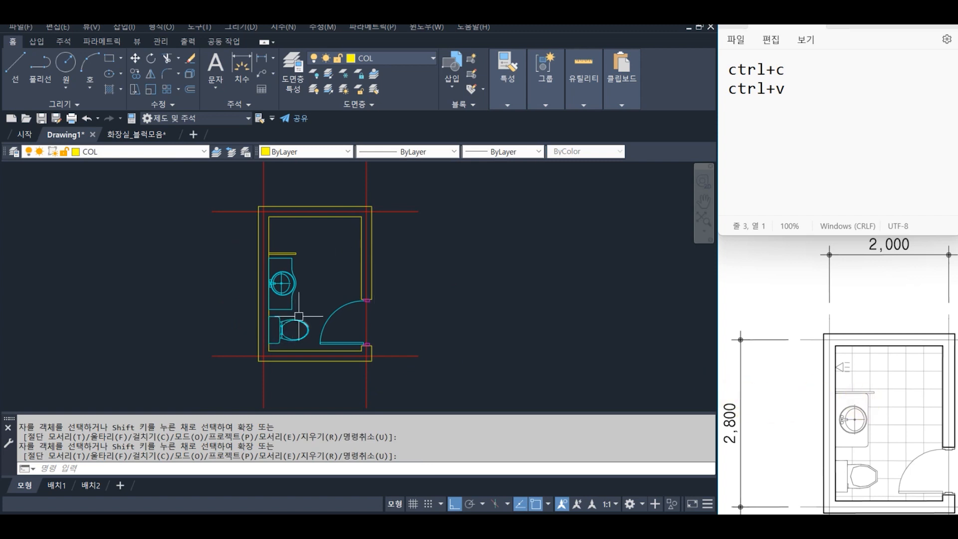
{"action": "scroll", "coordinate": [296, 289], "scroll_direction": "up", "scroll_amount": 2}
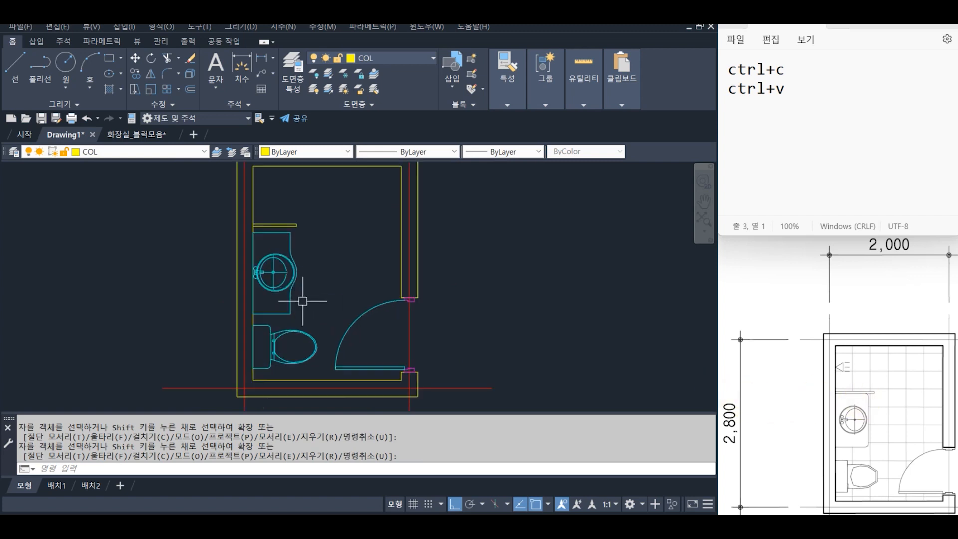
{"action": "left_click", "coordinate": [304, 336]}
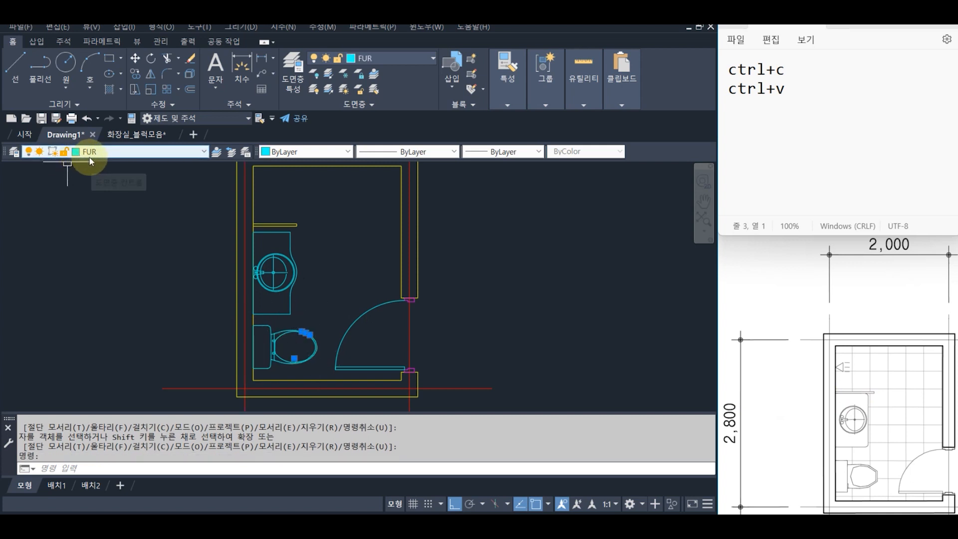
{"action": "key", "text": "Escape"}
{"action": "left_click", "coordinate": [294, 306]}
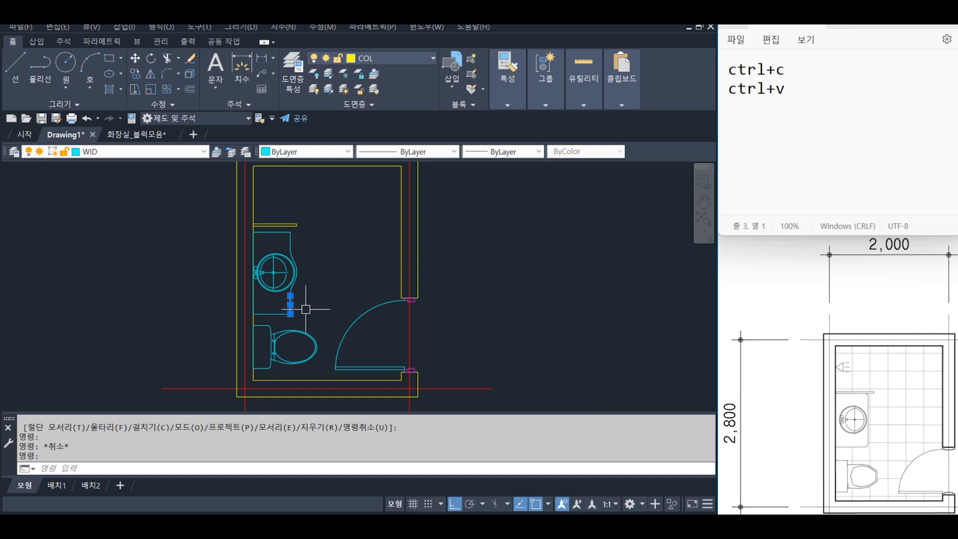
{"action": "key", "text": "Escape"}
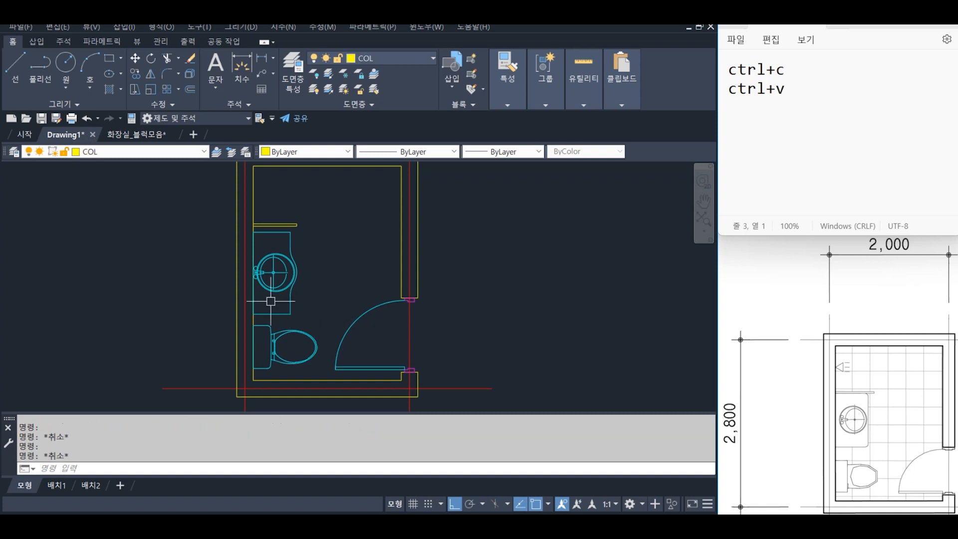
{"action": "left_click", "coordinate": [145, 194]}
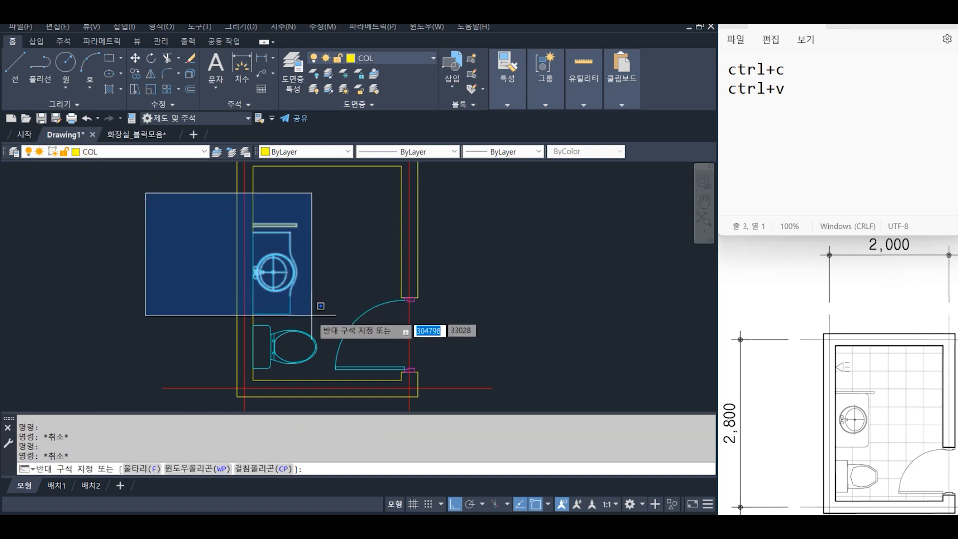
{"action": "key", "text": "Escape"}
{"action": "key", "text": "Escape"}
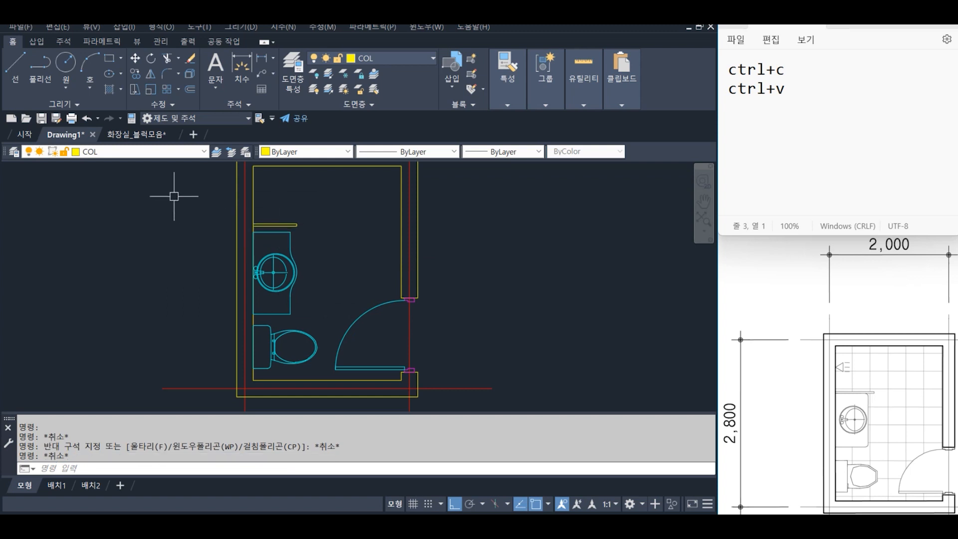
{"action": "left_click", "coordinate": [172, 192]}
{"action": "key", "text": "Escape"}
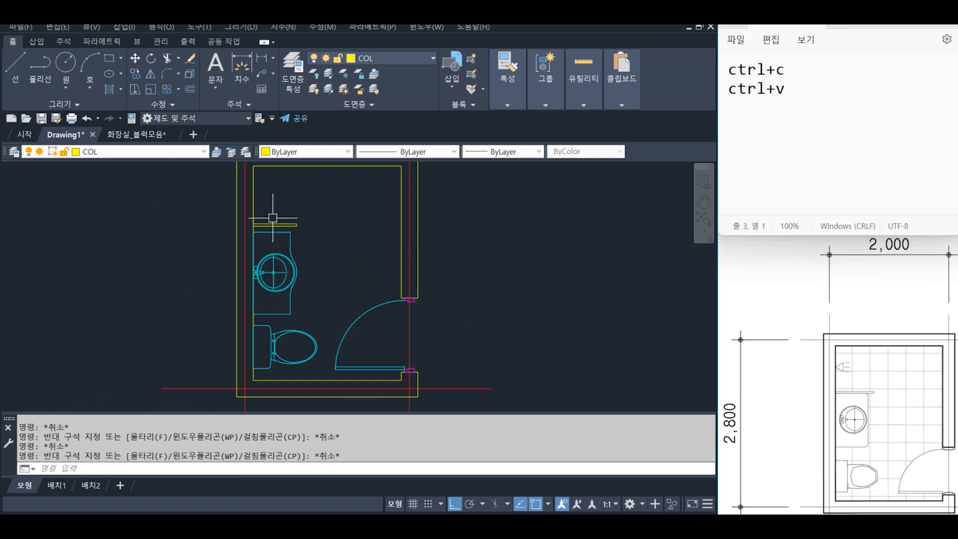
{"action": "left_click", "coordinate": [159, 200]}
{"action": "left_click", "coordinate": [335, 322]}
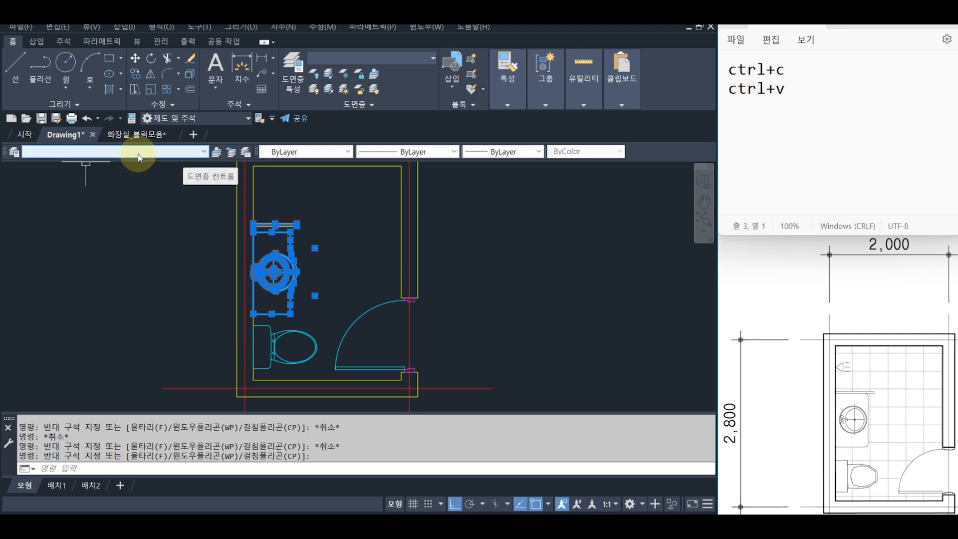
{"action": "key", "text": "Escape"}
{"action": "key", "text": "Escape"}
{"action": "key", "text": "Escape"}
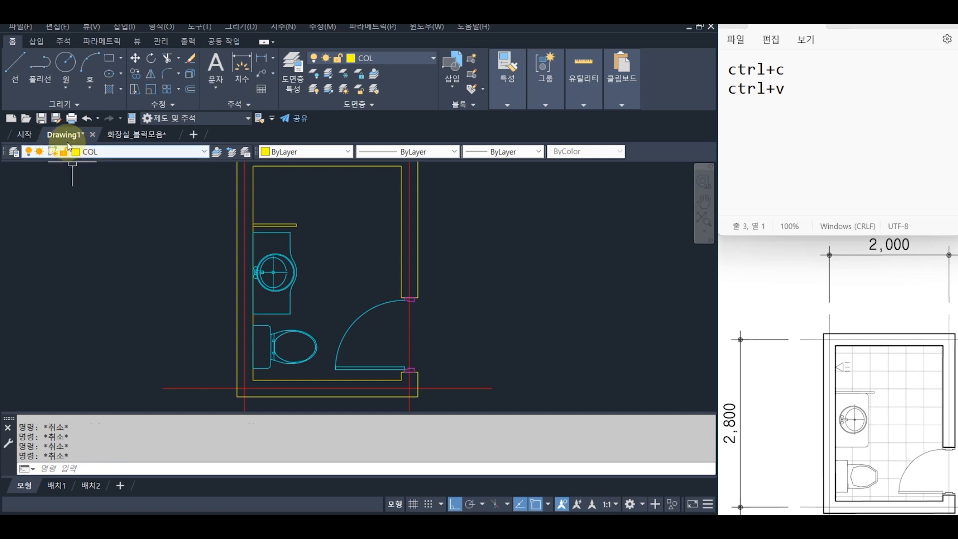
{"action": "left_click", "coordinate": [203, 151]}
{"action": "left_click", "coordinate": [526, 327]}
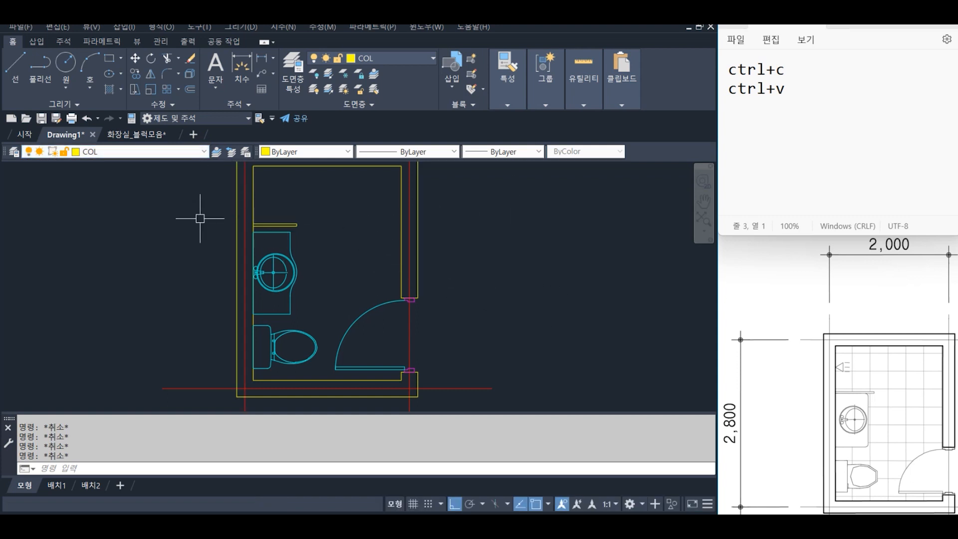
Step: Compare the layers of the toilet, the washbasin's lower edge and the partition above it
{"action": "left_click", "coordinate": [306, 333]}
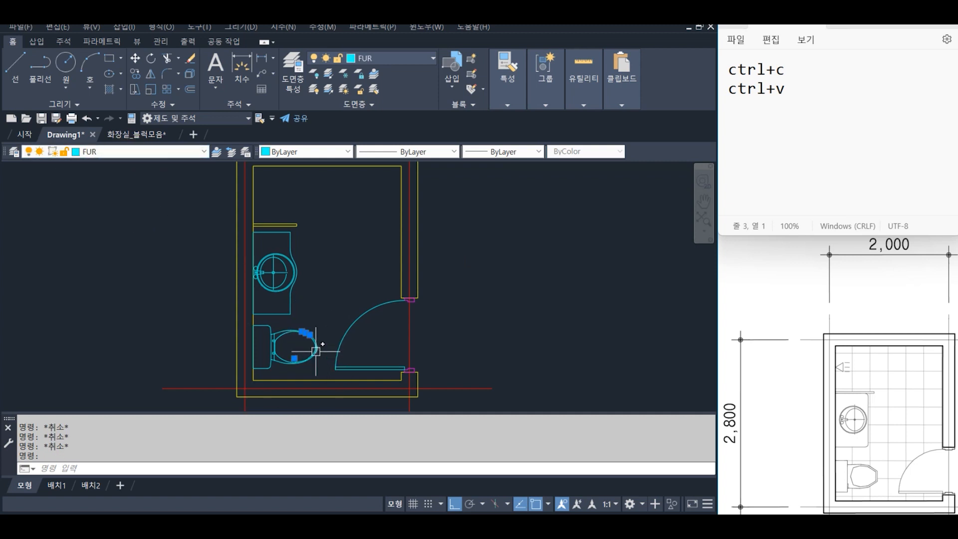
{"action": "key", "text": "Escape"}
{"action": "left_click", "coordinate": [280, 313]}
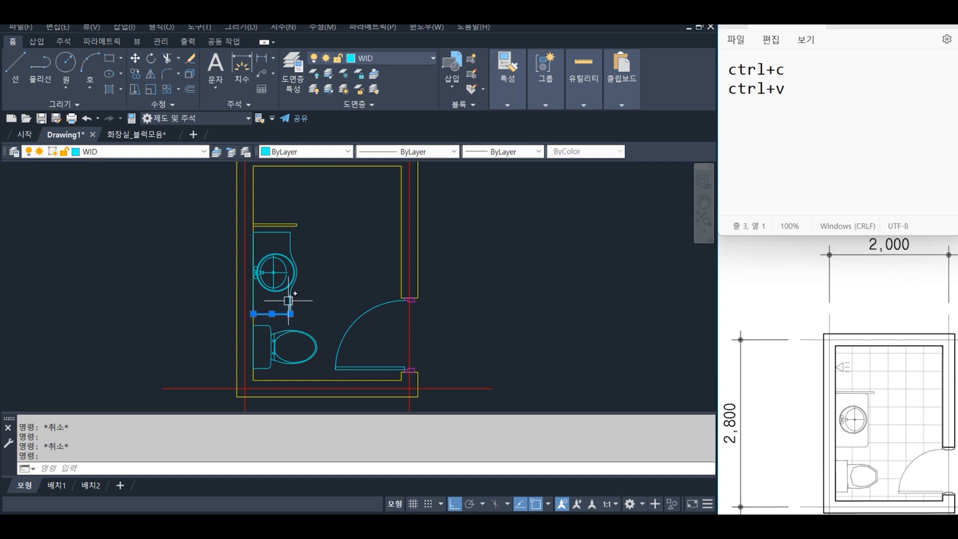
{"action": "key", "text": "Escape"}
{"action": "left_click", "coordinate": [287, 223]}
{"action": "left_click", "coordinate": [287, 224]}
{"action": "key", "text": "Escape"}
{"action": "left_click", "coordinate": [157, 191]}
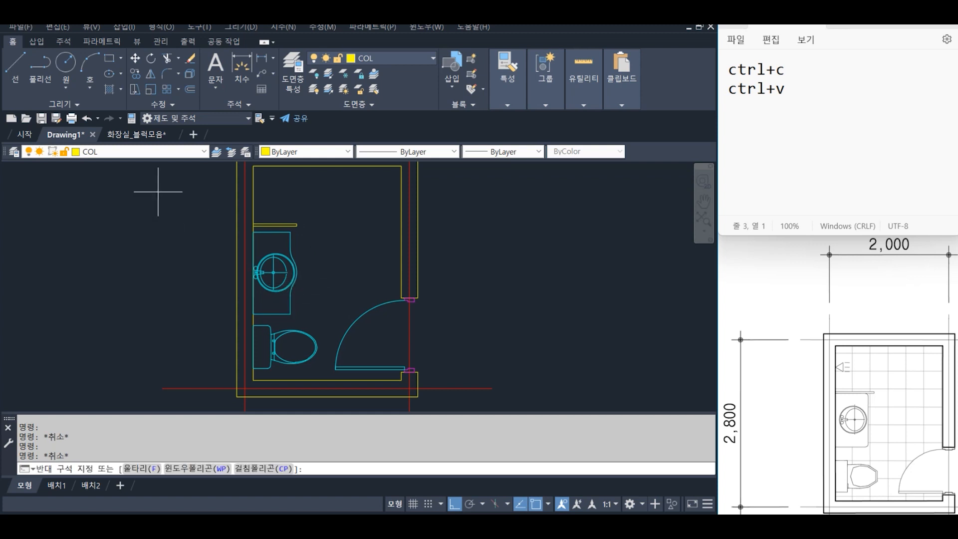
{"action": "left_click", "coordinate": [323, 324]}
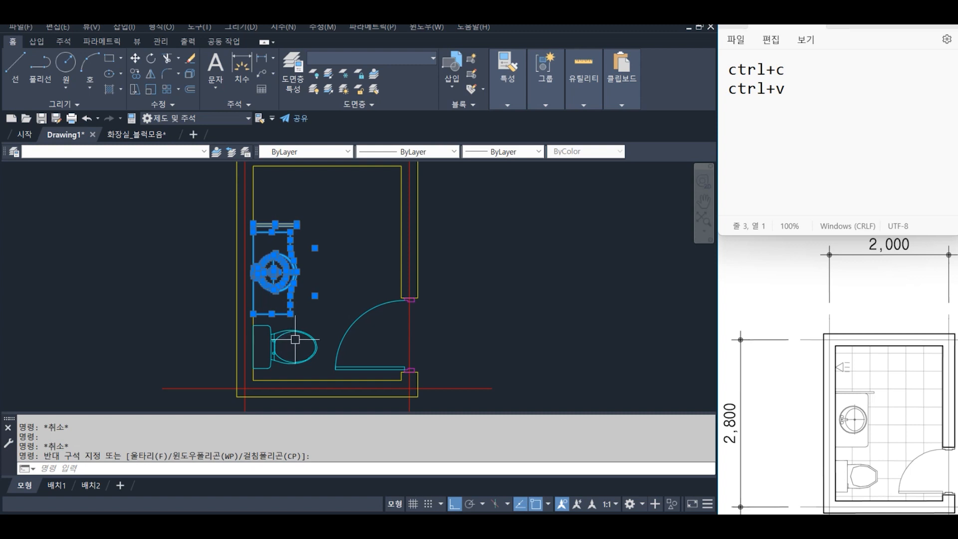
{"action": "key", "text": "Escape"}
{"action": "key", "text": "Escape"}
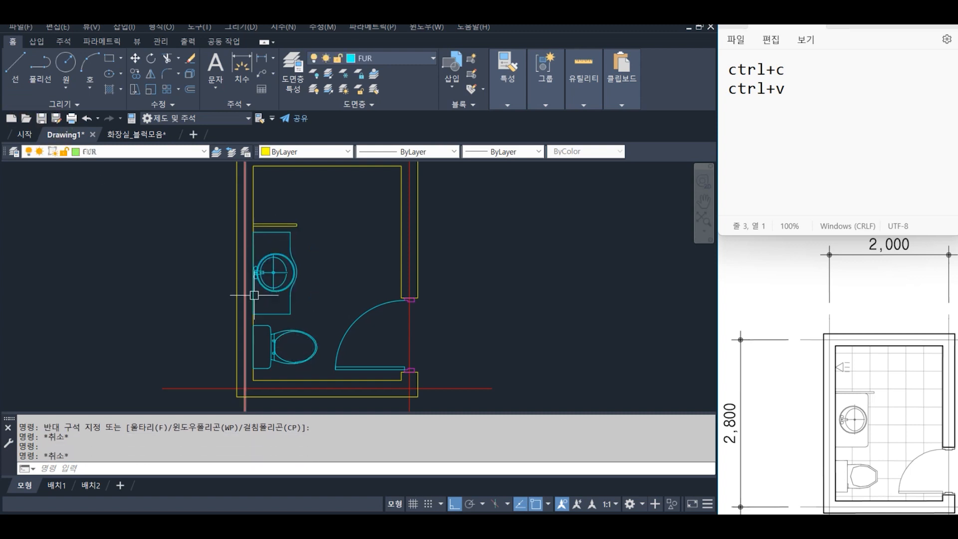
{"action": "left_click", "coordinate": [125, 152]}
{"action": "left_click", "coordinate": [88, 172]}
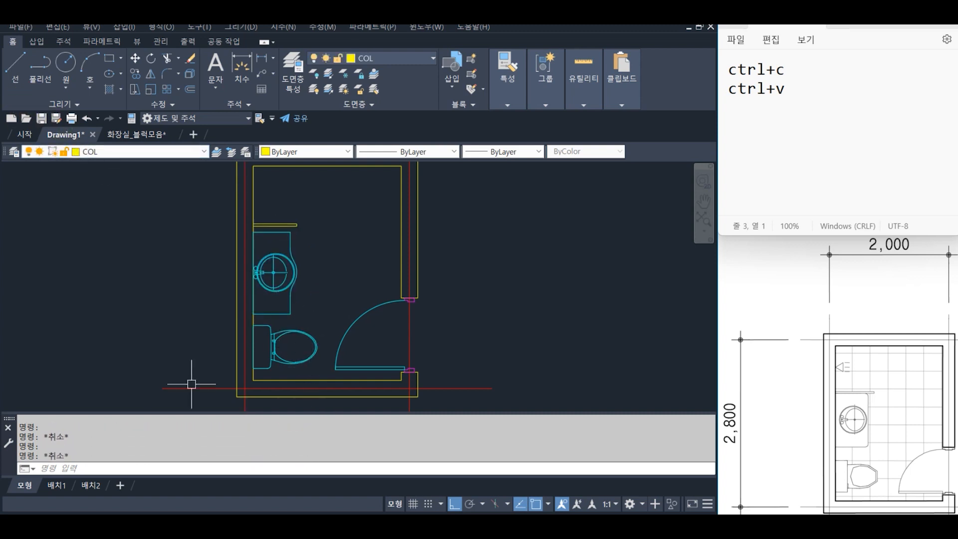
Step: Assign the washbasin and the partition above it to the FUR layer
{"action": "left_click", "coordinate": [108, 197]}
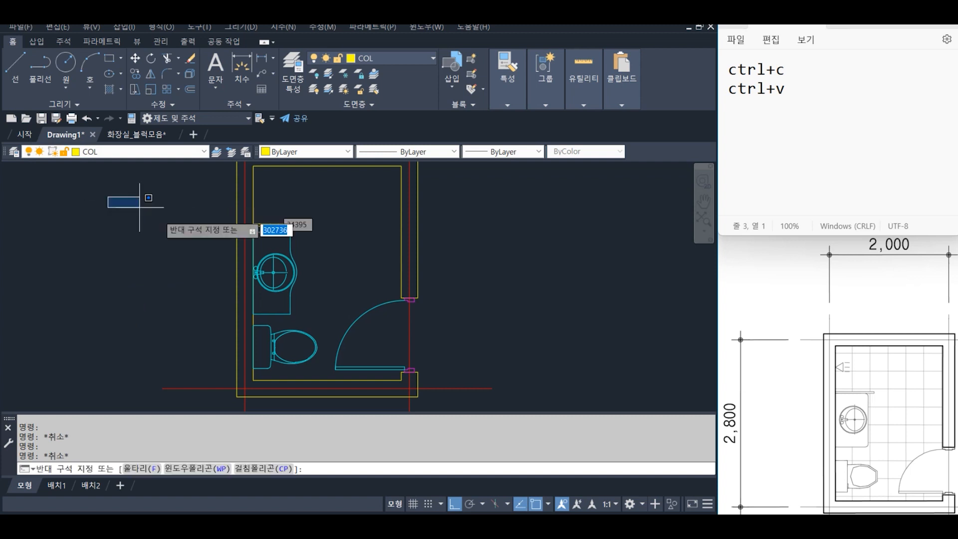
{"action": "left_click", "coordinate": [309, 299]}
{"action": "left_click", "coordinate": [203, 152]}
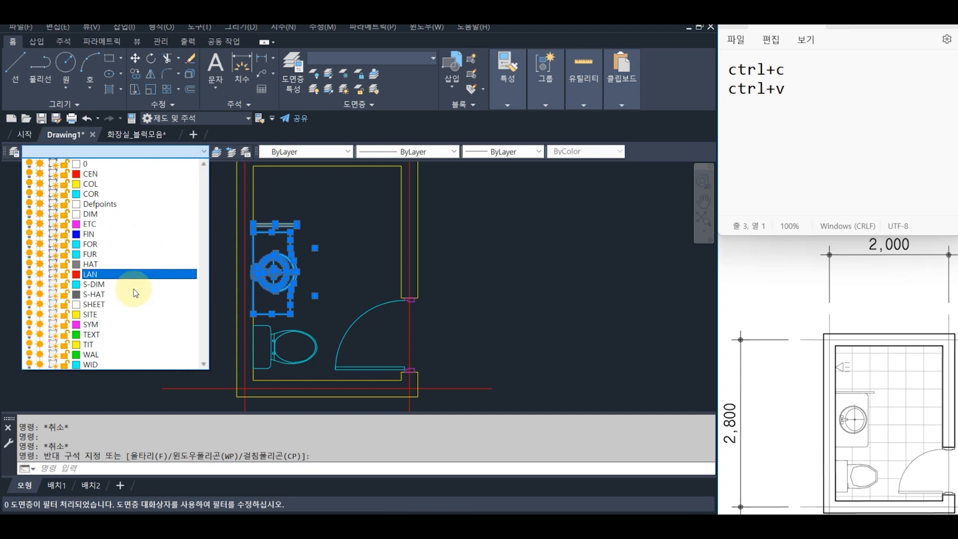
{"action": "left_click", "coordinate": [133, 254]}
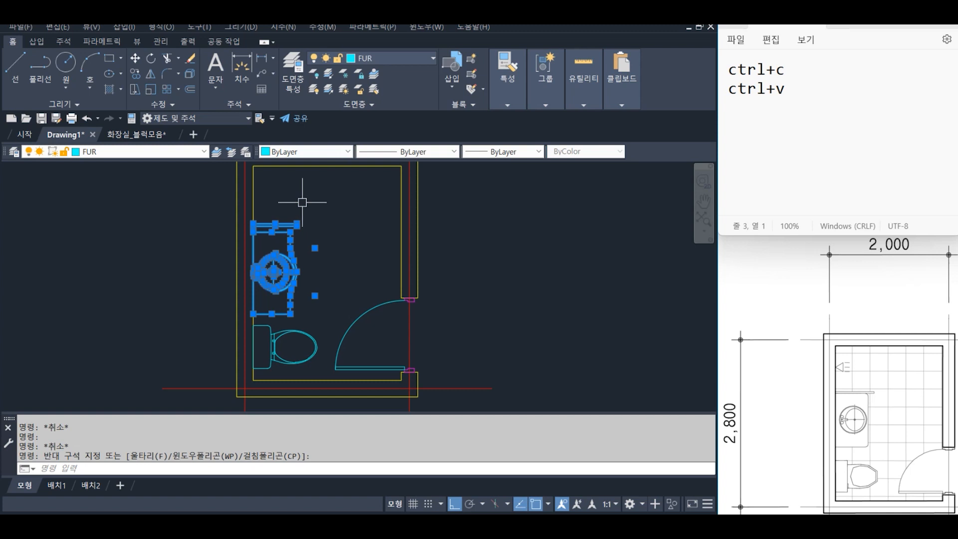
{"action": "key", "text": "Escape"}
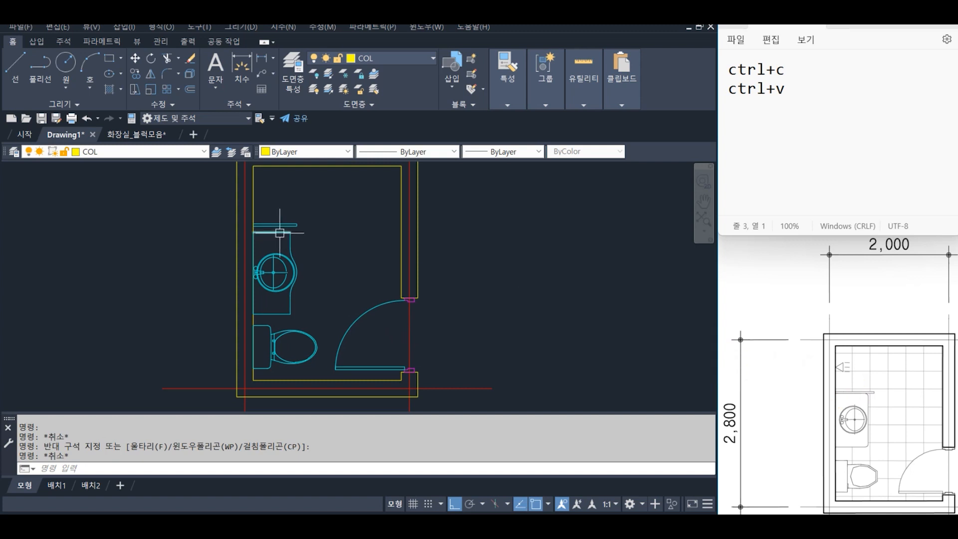
Step: Move the partition straight down so its lower edge sits flush on the washbasin counter's upper edge
{"action": "type", "text": "M"}
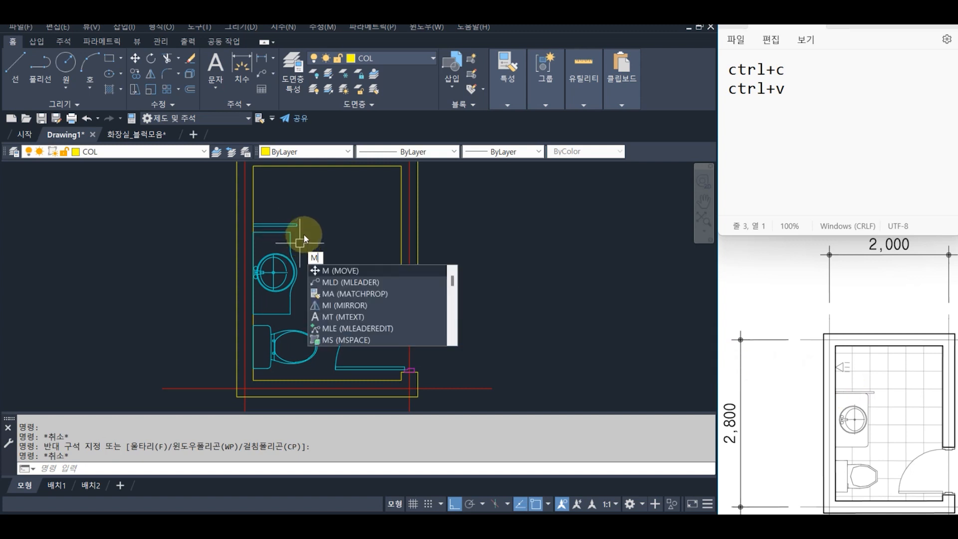
{"action": "key", "text": "space"}
{"action": "scroll", "coordinate": [299, 224], "scroll_direction": "up", "scroll_amount": 1}
{"action": "left_click", "coordinate": [299, 237]}
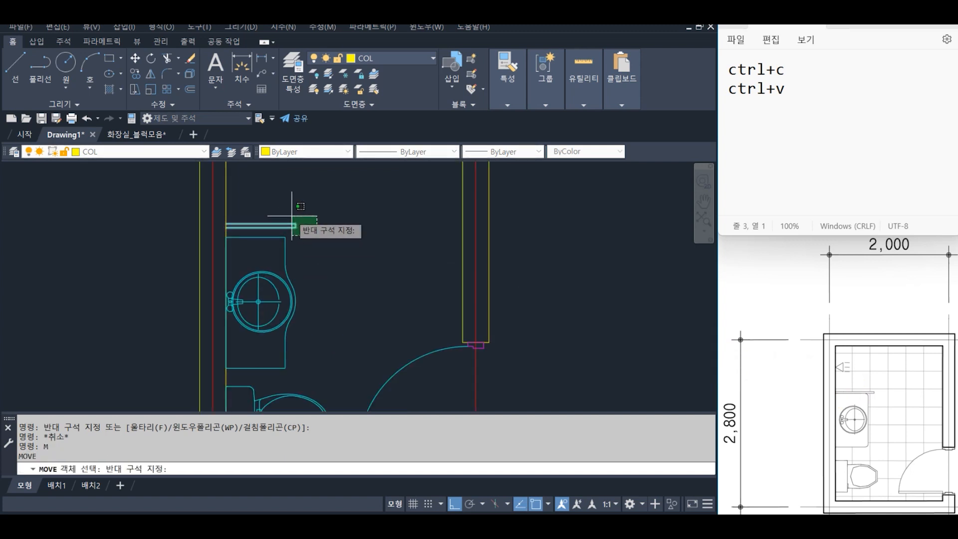
{"action": "left_click", "coordinate": [291, 217]}
{"action": "key", "text": "space"}
{"action": "scroll", "coordinate": [262, 231], "scroll_direction": "up", "scroll_amount": 3}
{"action": "left_click", "coordinate": [267, 226]}
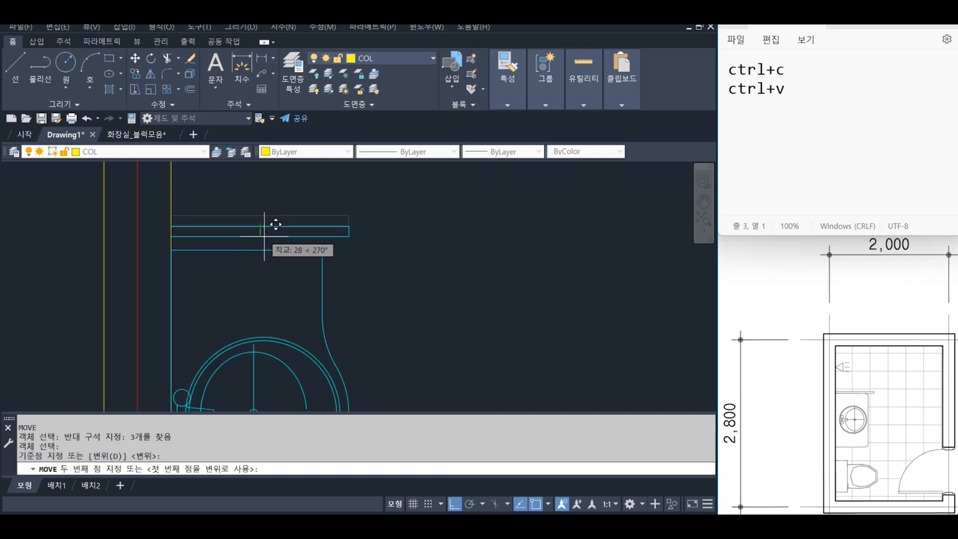
{"action": "left_click", "coordinate": [263, 244]}
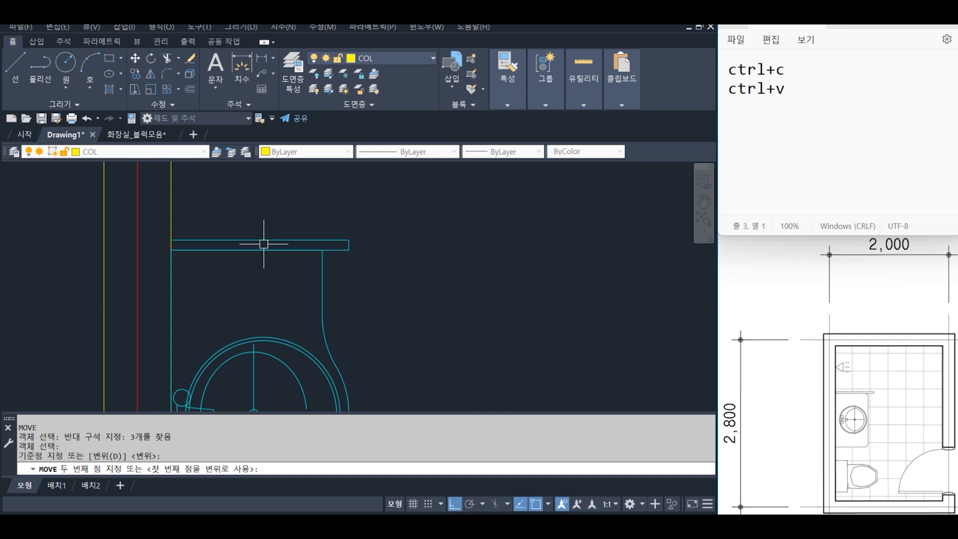
{"action": "scroll", "coordinate": [364, 245], "scroll_direction": "down", "scroll_amount": 2}
{"action": "scroll", "coordinate": [364, 245], "scroll_direction": "down", "scroll_amount": 2}
{"action": "key", "text": "Escape"}
{"action": "key", "text": "Escape"}
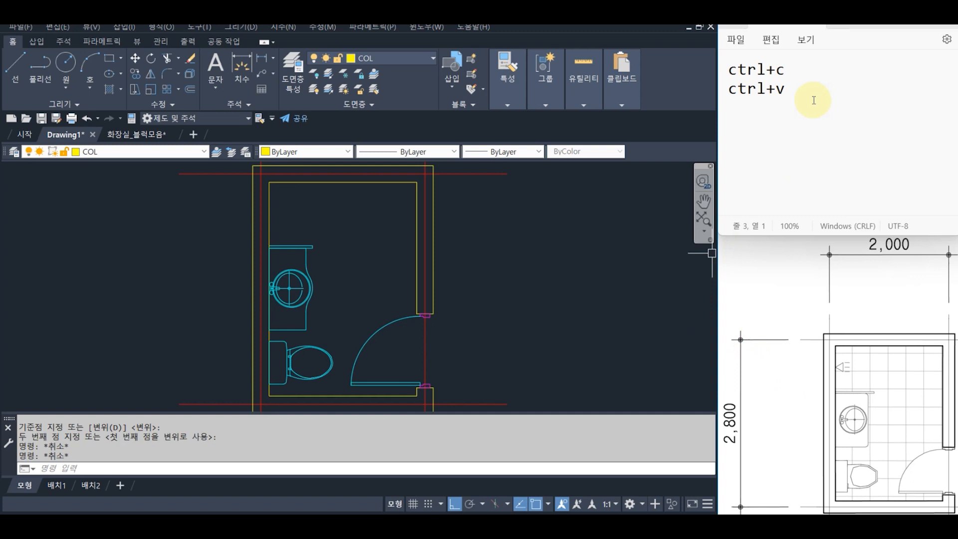
Step: Add the line "-polygon (다각형그리기)" to the Notepad notes, one blank line below ctrl+v
{"action": "left_click", "coordinate": [776, 144]}
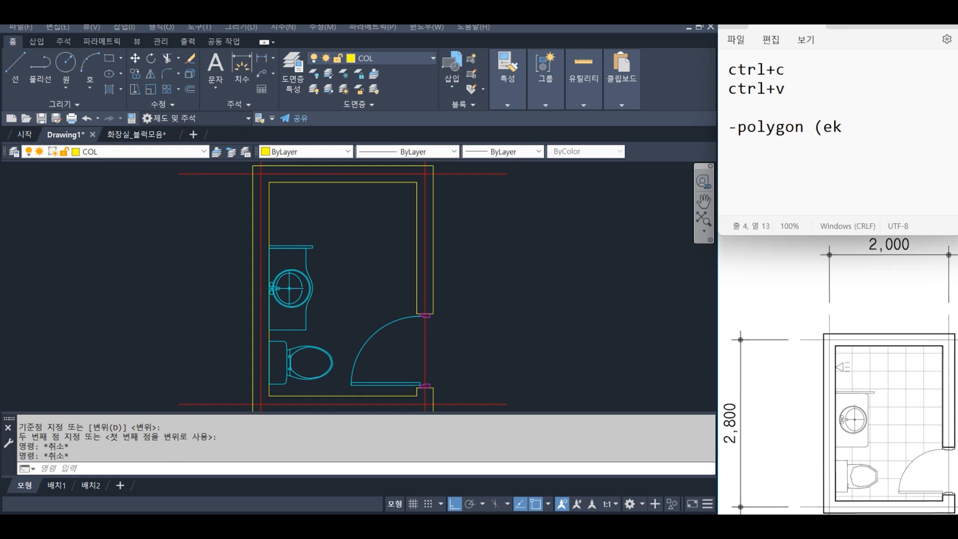
{"action": "type", "text": "닥"}
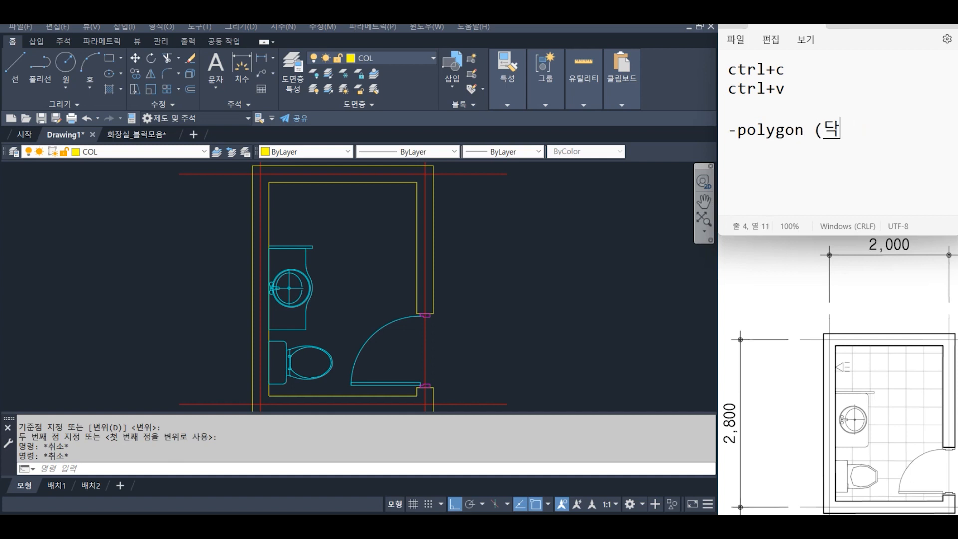
{"action": "key", "text": "BackSpace"}
{"action": "type", "text": "다각형"}
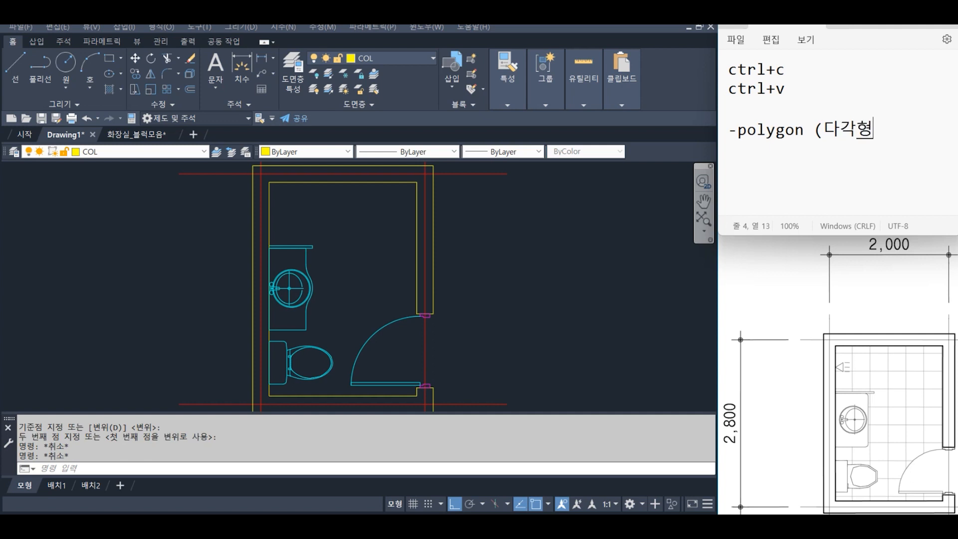
{"action": "type", "text": "그리기"}
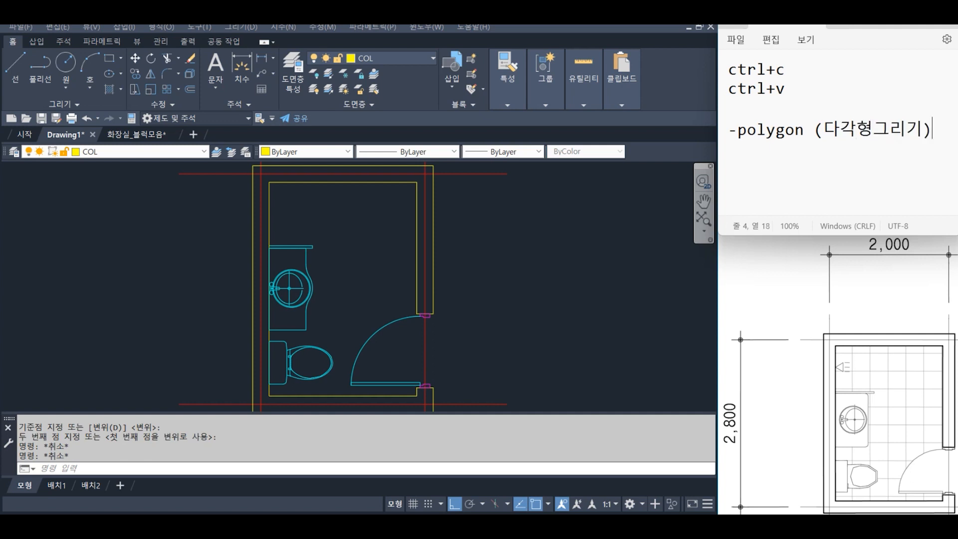
Step: Switch back to AutoCAD and draw a four-sided polygon inscribed in a circle, standing on its corner in the empty area right of the floor plan
{"action": "left_click", "coordinate": [511, 229]}
{"action": "scroll", "coordinate": [498, 281], "scroll_direction": "down", "scroll_amount": 1}
{"action": "middle_click_drag", "start_coordinate": [498, 281], "coordinate": [362, 286]}
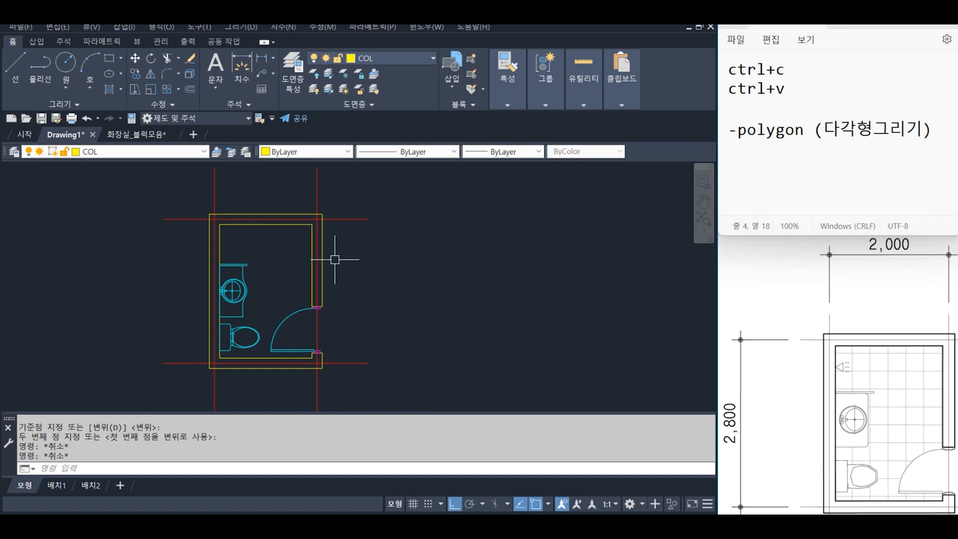
{"action": "scroll", "coordinate": [400, 276], "scroll_direction": "up", "scroll_amount": 2}
{"action": "scroll", "coordinate": [400, 276], "scroll_direction": "up", "scroll_amount": 4}
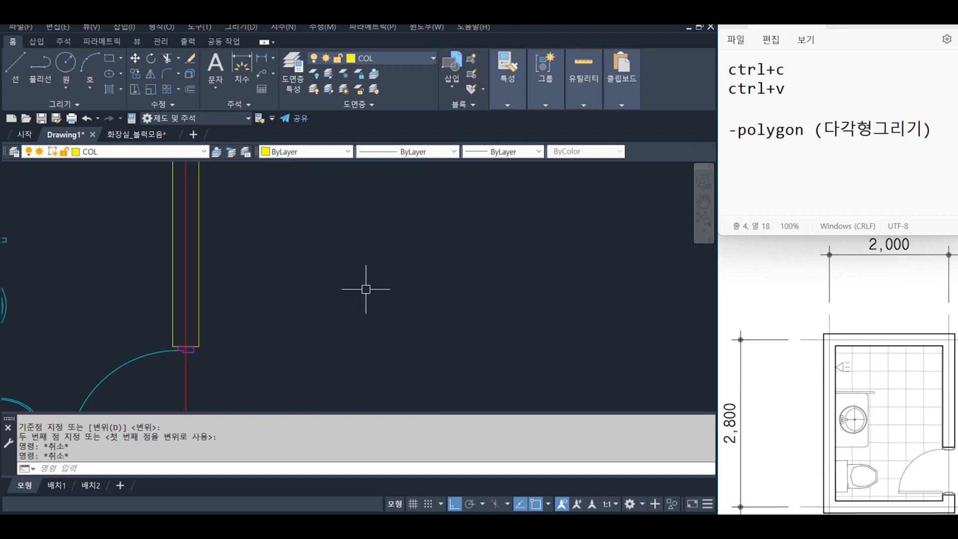
{"action": "scroll", "coordinate": [245, 305], "scroll_direction": "down", "scroll_amount": 5}
{"action": "scroll", "coordinate": [241, 321], "scroll_direction": "up", "scroll_amount": 4}
{"action": "scroll", "coordinate": [294, 288], "scroll_direction": "down", "scroll_amount": 3}
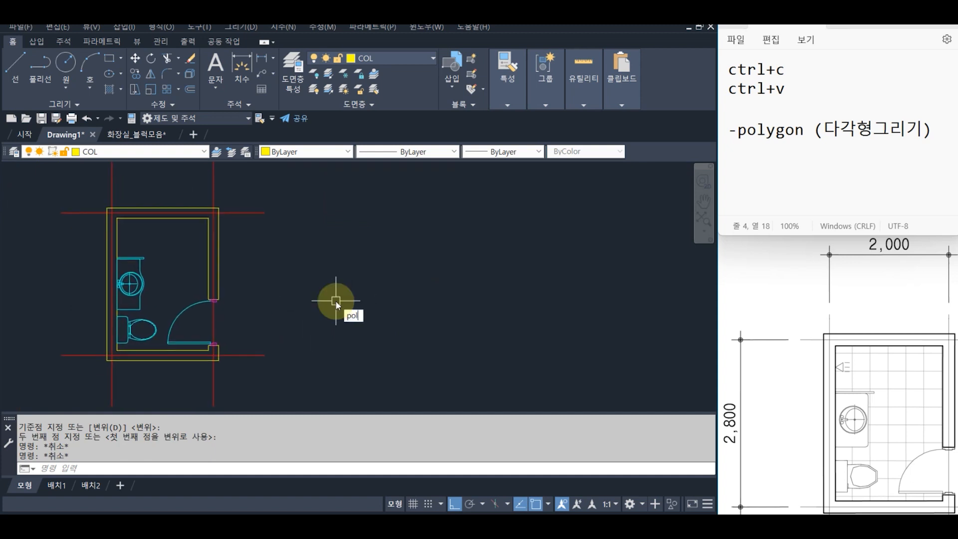
{"action": "type", "text": "olygon"}
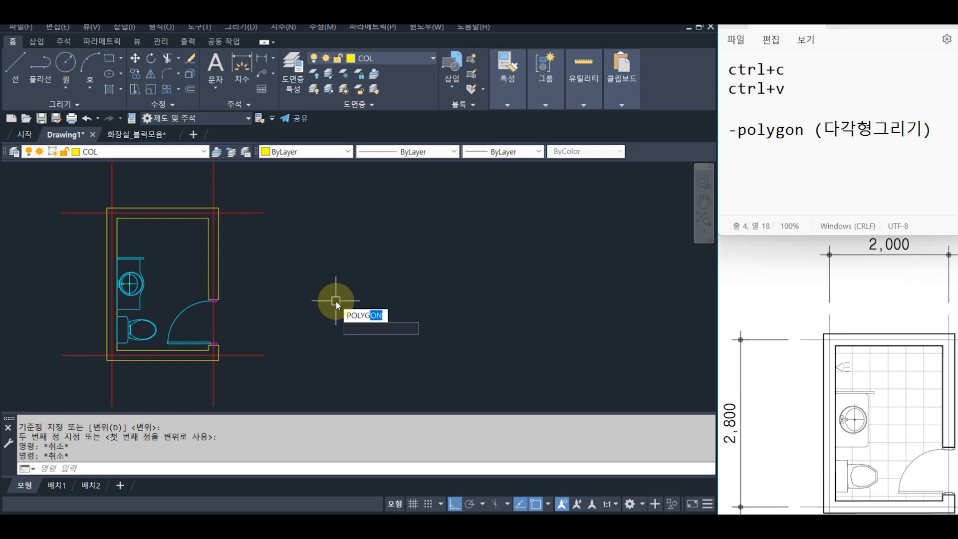
{"action": "key", "text": "Return"}
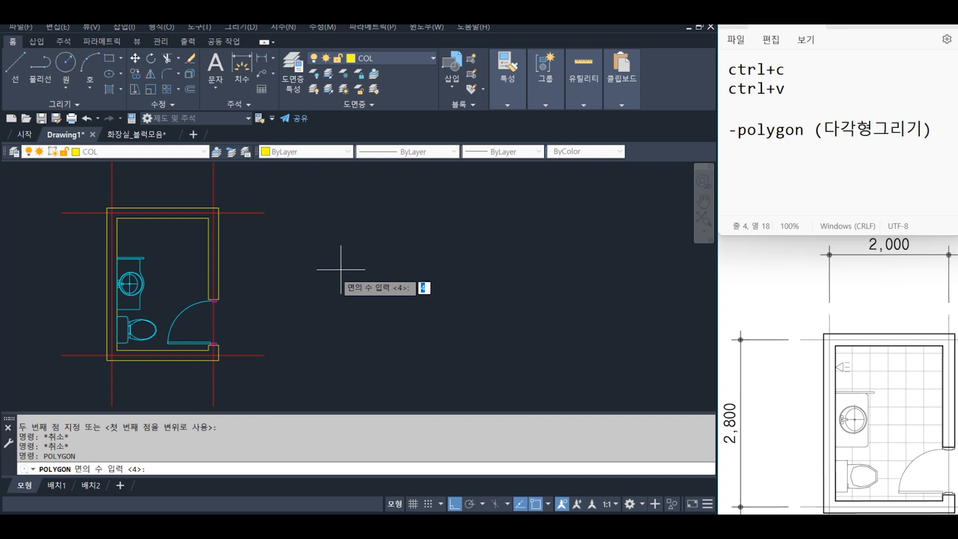
{"action": "key", "text": "Return"}
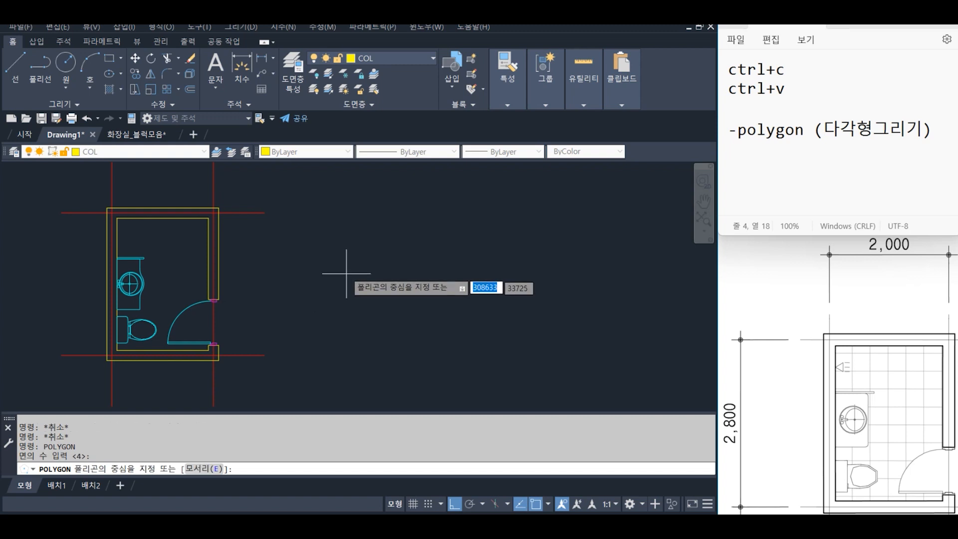
{"action": "left_click", "coordinate": [348, 265]}
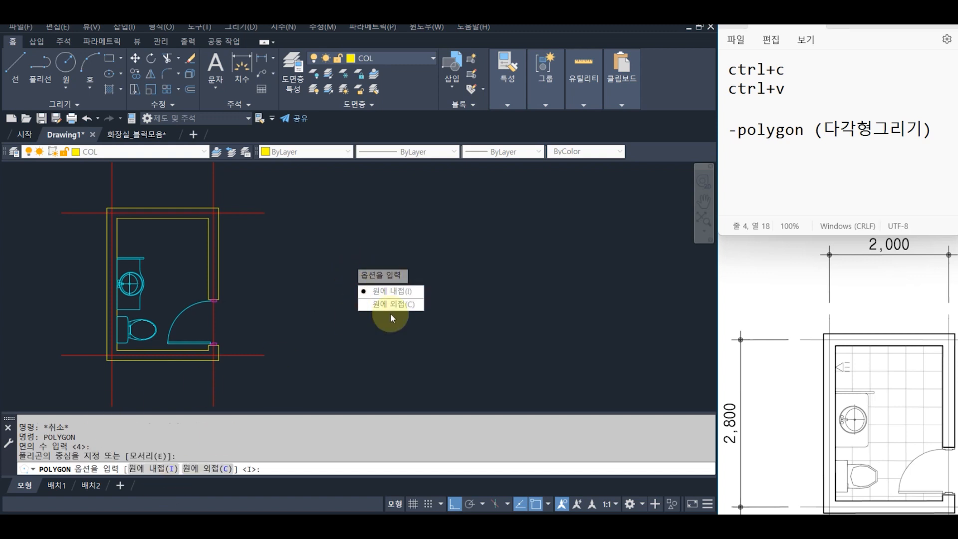
{"action": "left_click", "coordinate": [402, 236]}
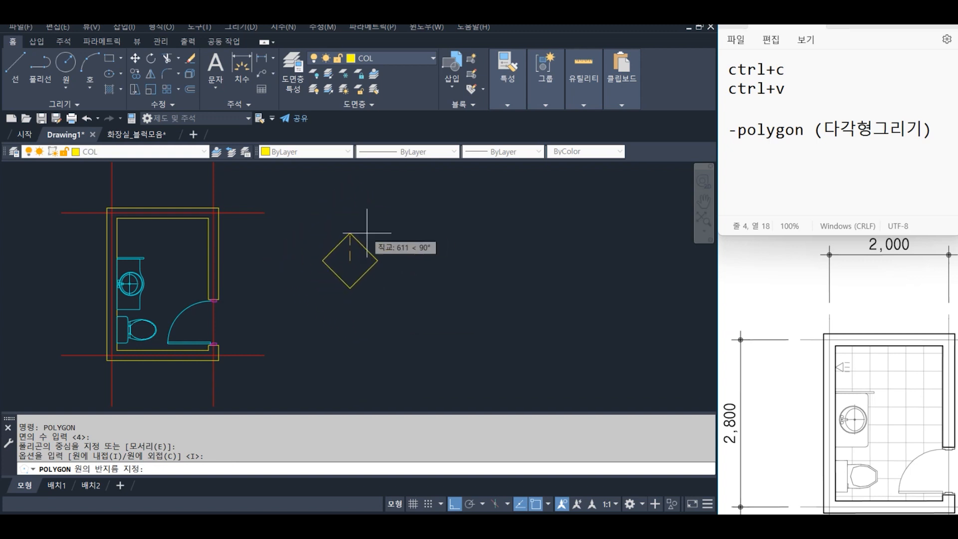
{"action": "left_click", "coordinate": [395, 296]}
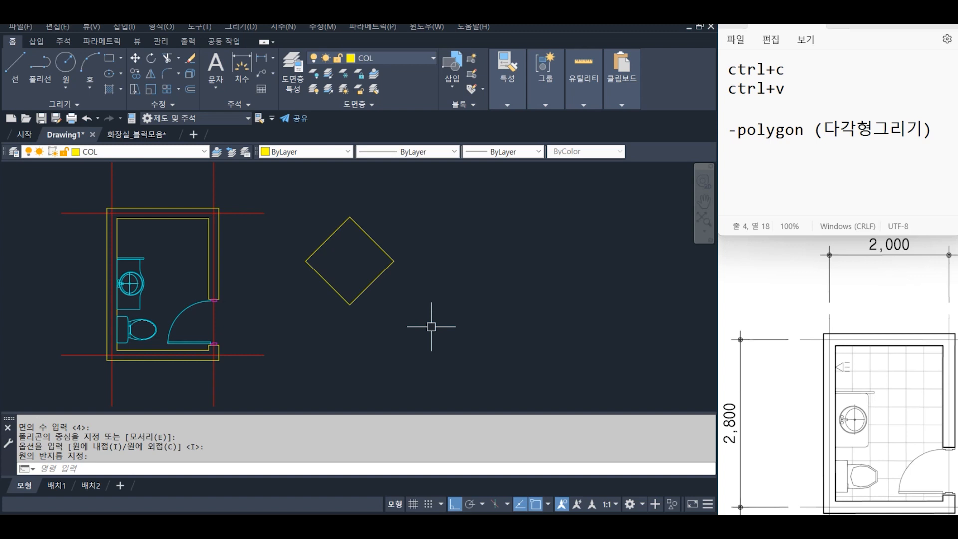
Step: Draw a three-sided polygon inscribed in a circle to the right of the diamond, with one vertex pointing straight down
{"action": "key", "text": "Return"}
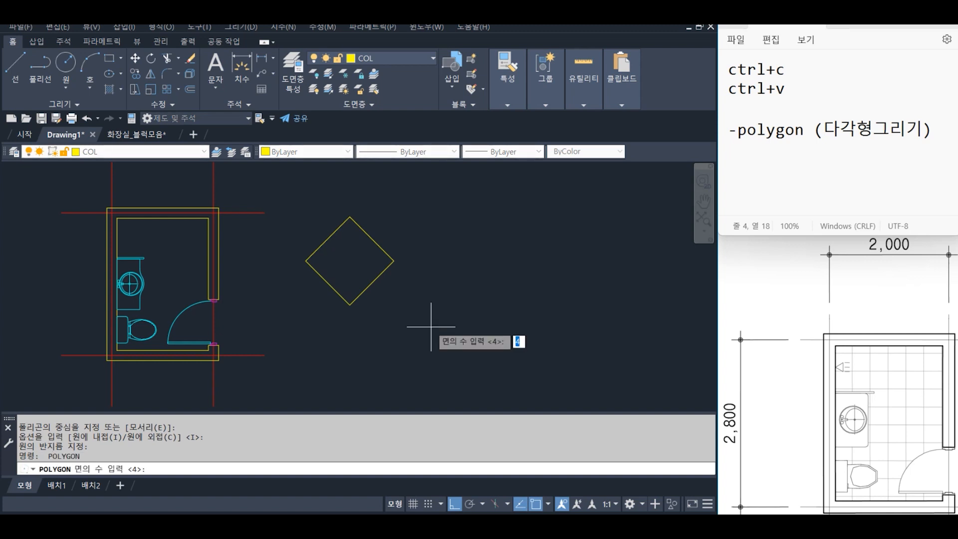
{"action": "type", "text": "3"}
{"action": "key", "text": "Return"}
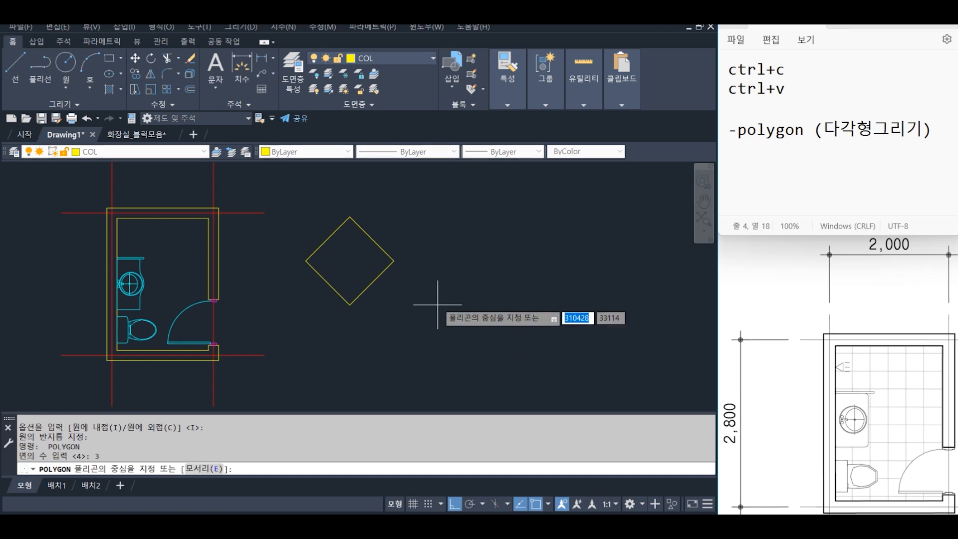
{"action": "left_click", "coordinate": [462, 258]}
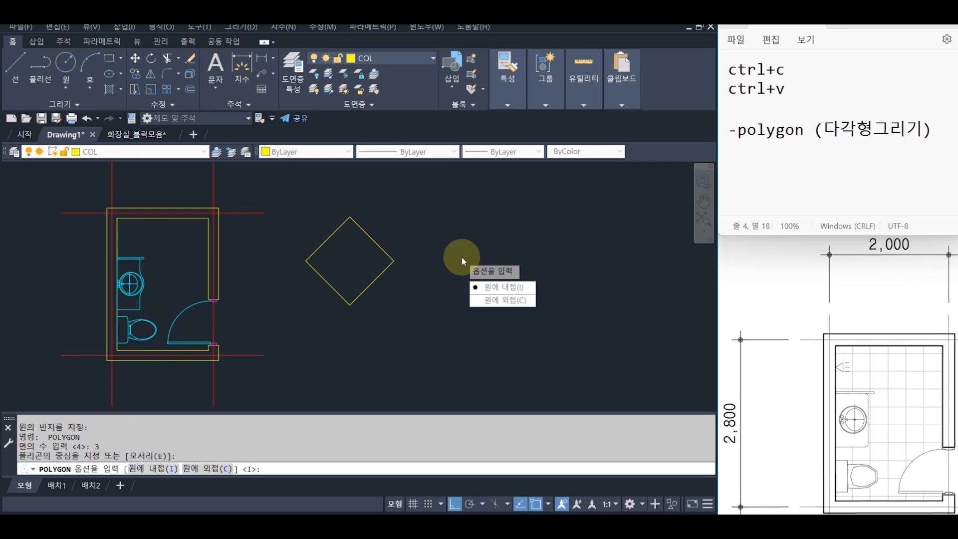
{"action": "key", "text": "Return"}
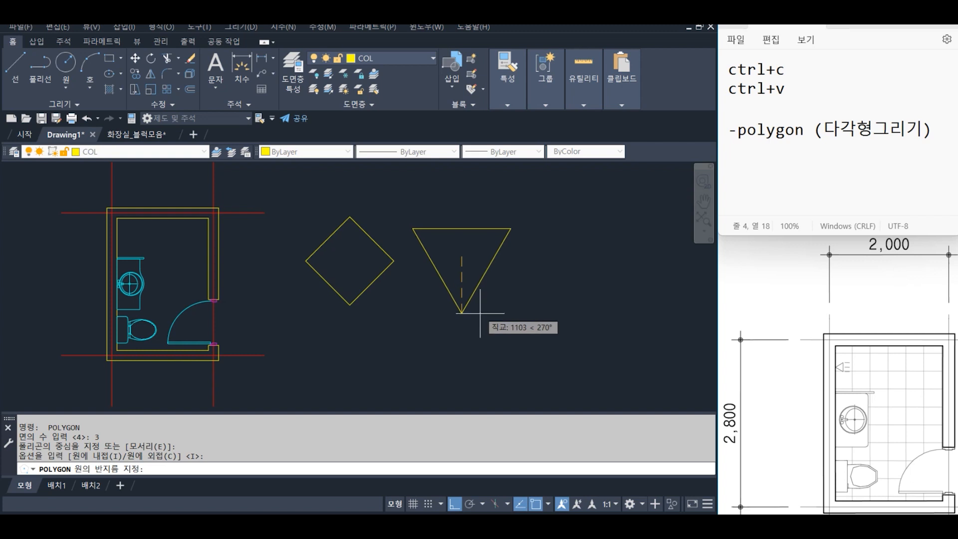
{"action": "left_click", "coordinate": [453, 504]}
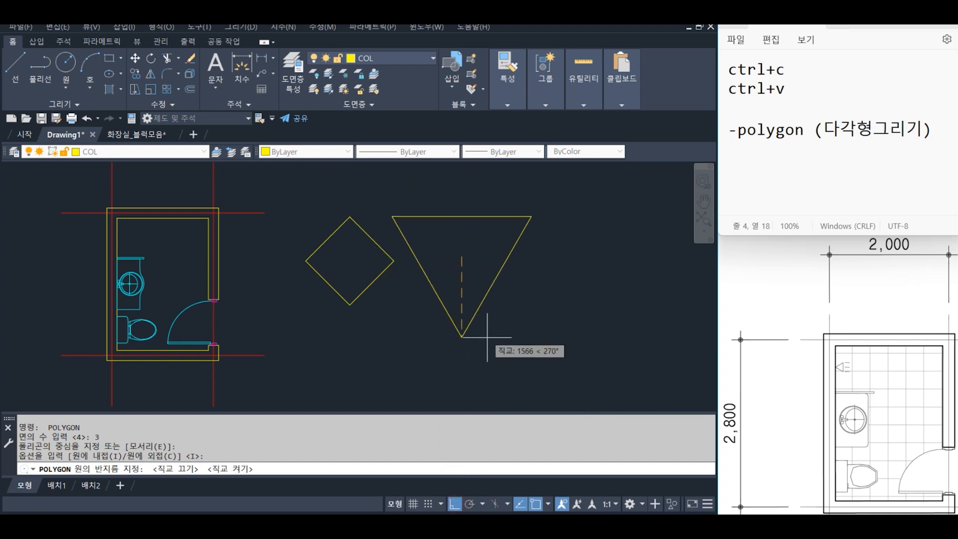
{"action": "left_click", "coordinate": [480, 295]}
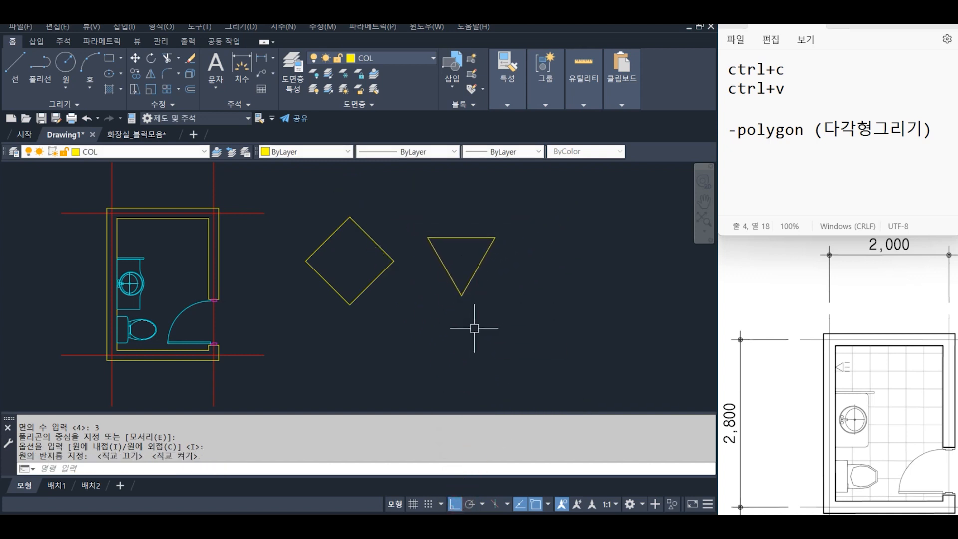
Step: Draw a five-sided polygon inscribed in a circle to the right of the triangle, with one vertex pointing straight down
{"action": "key", "text": "space"}
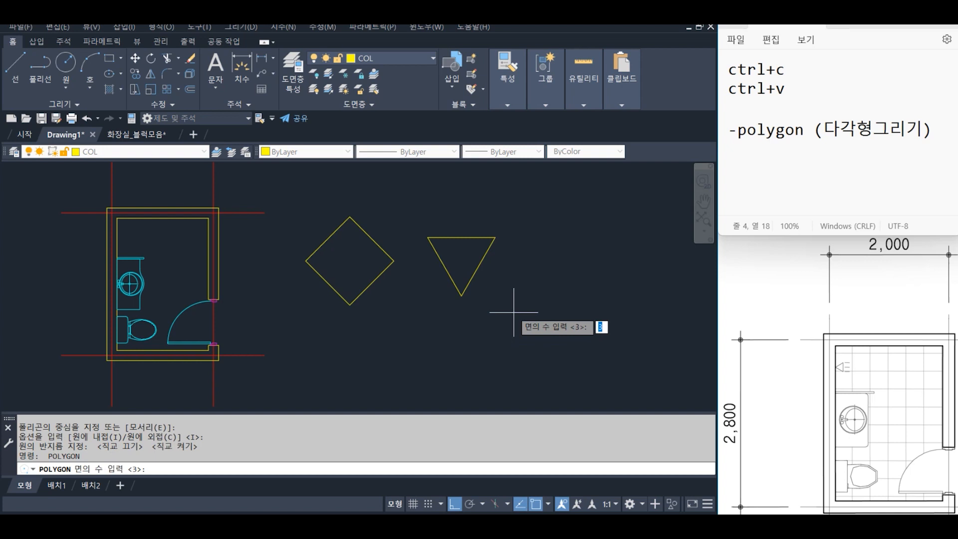
{"action": "type", "text": "5"}
{"action": "key", "text": "Return"}
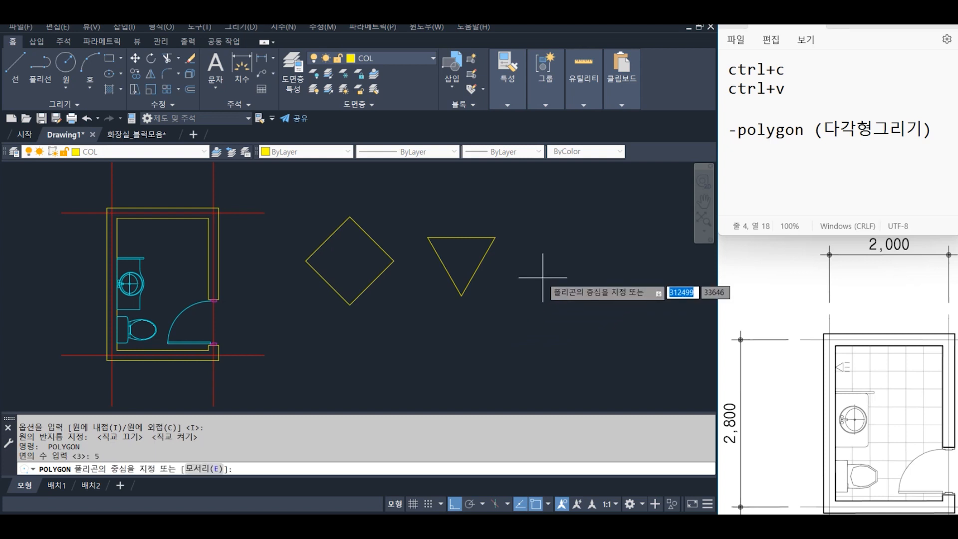
{"action": "left_click", "coordinate": [551, 256]}
{"action": "key", "text": "Return"}
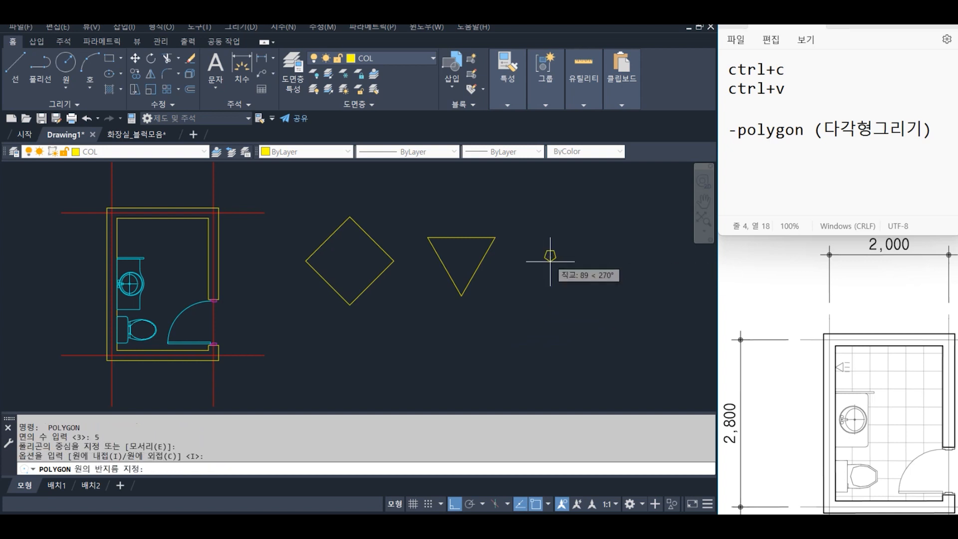
{"action": "left_click", "coordinate": [552, 291]}
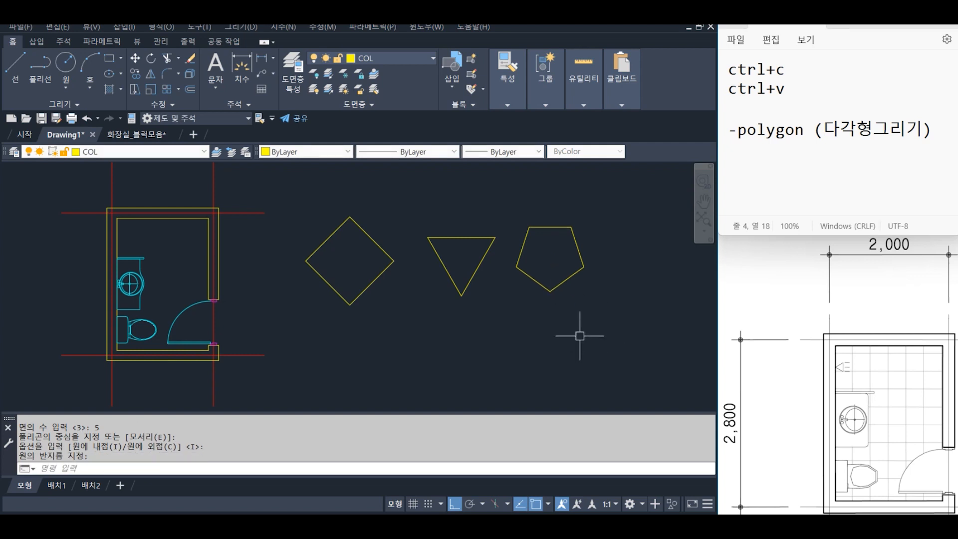
Step: Draw a six-sided polygon inscribed in a circle to the right of the pentagon, with vertices at its top and bottom
{"action": "key", "text": "Return"}
{"action": "type", "text": "6"}
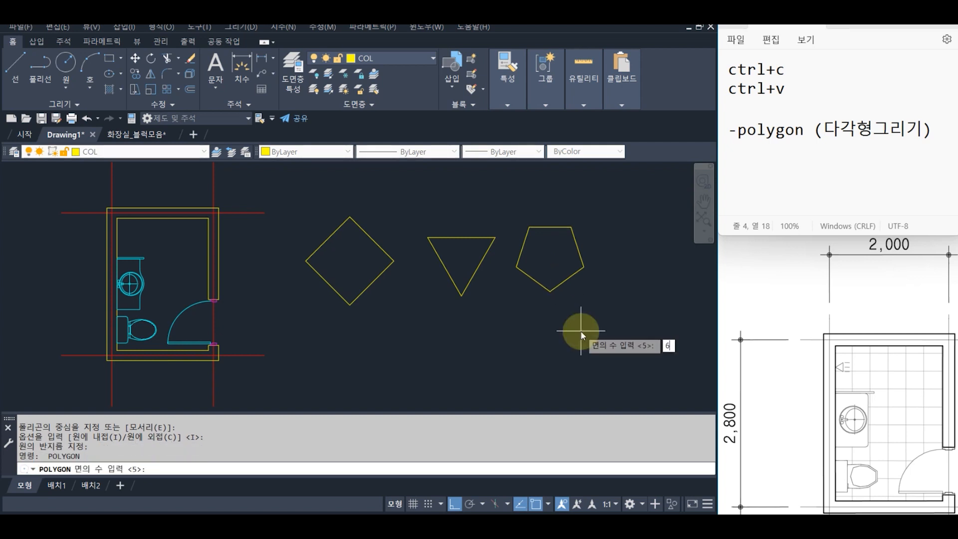
{"action": "key", "text": "Return"}
{"action": "left_click", "coordinate": [631, 256]}
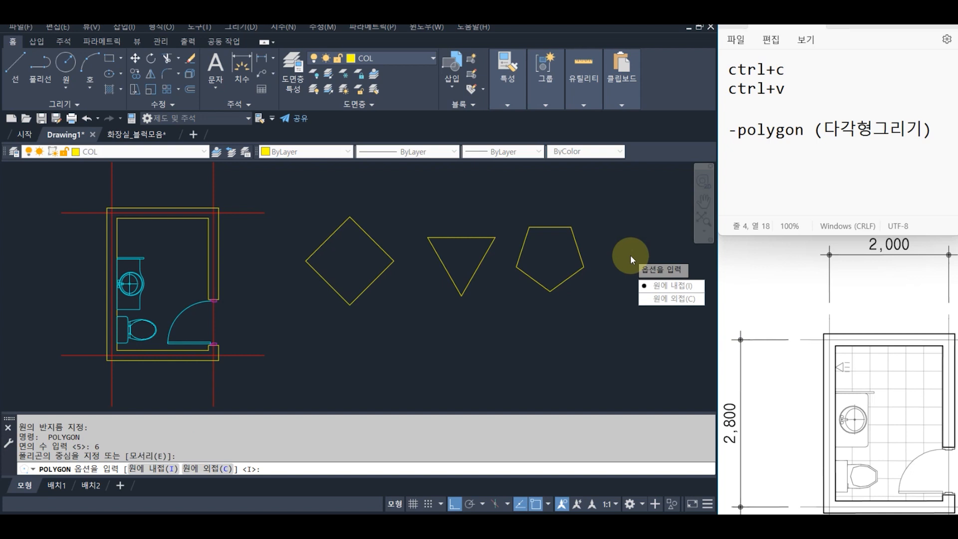
{"action": "key", "text": "Return"}
{"action": "left_click", "coordinate": [630, 292]}
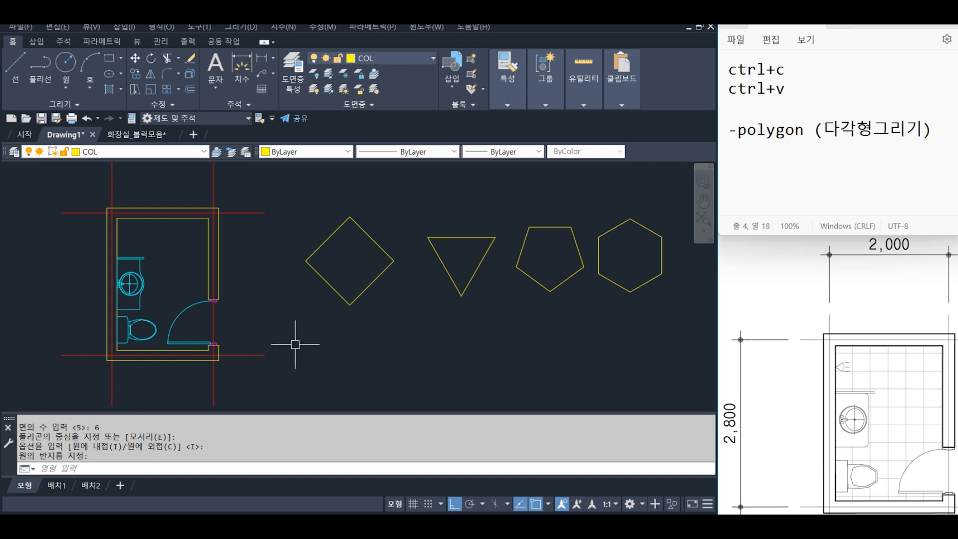
Step: Draw a circle with a radius of 1000 in the empty space below the diamond
{"action": "middle_click_drag", "start_coordinate": [420, 346], "coordinate": [378, 310]}
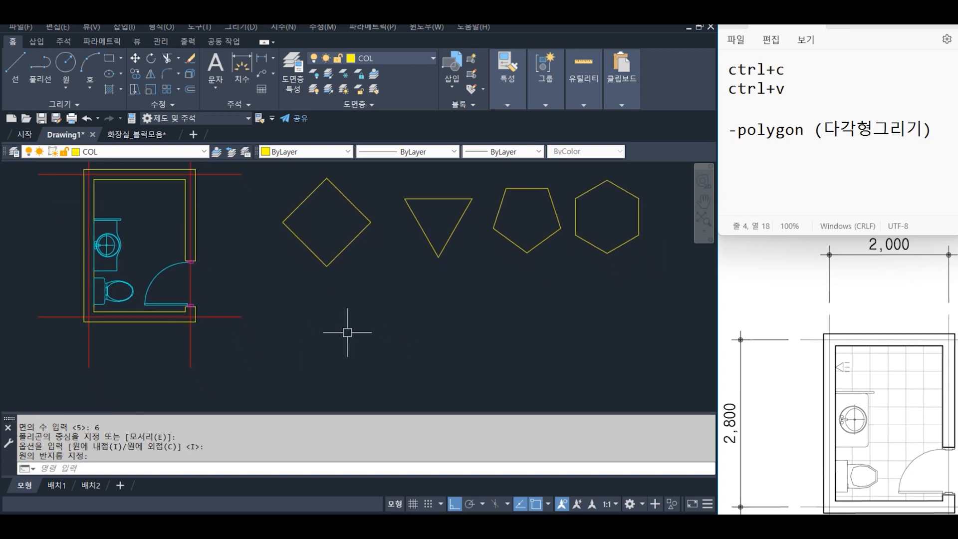
{"action": "type", "text": "rcle"}
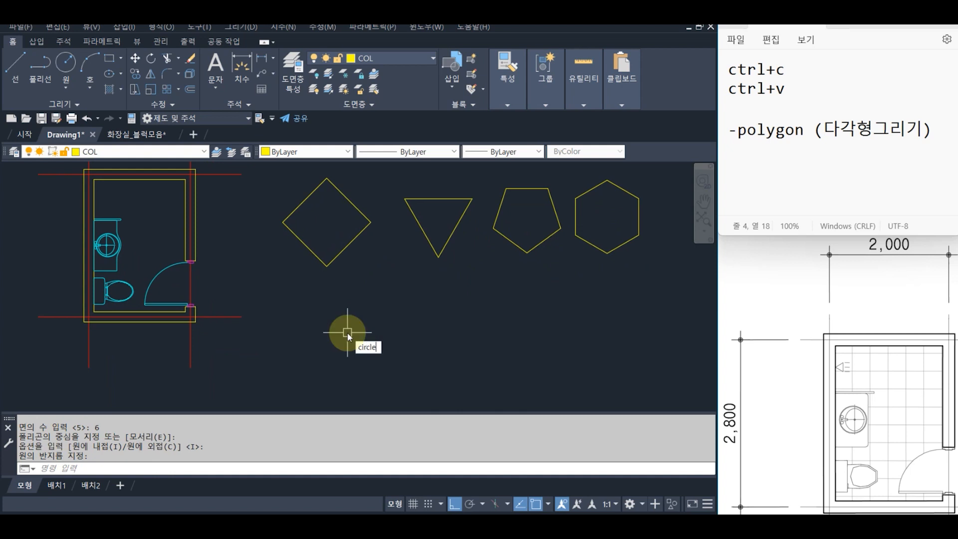
{"action": "key", "text": "Return"}
{"action": "left_click", "coordinate": [360, 357]}
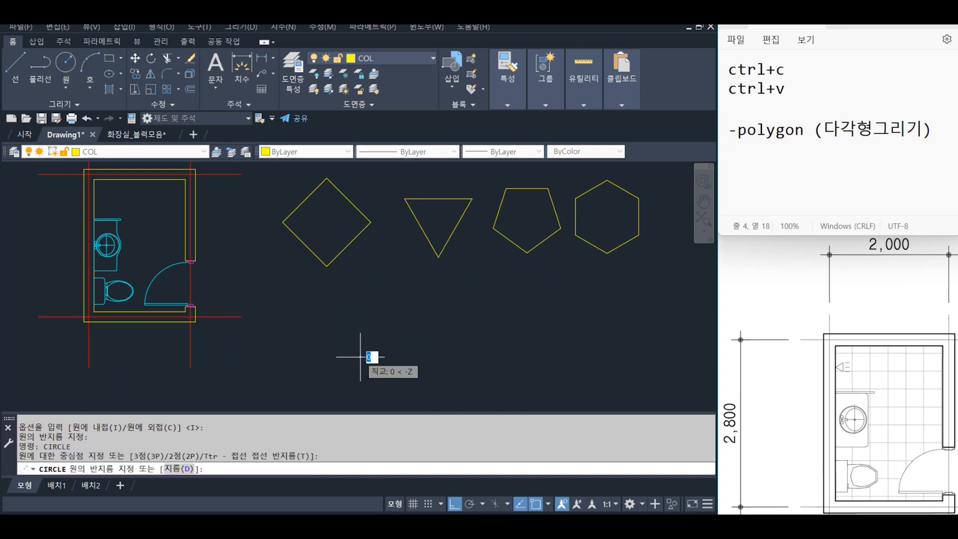
{"action": "type", "text": "100"}
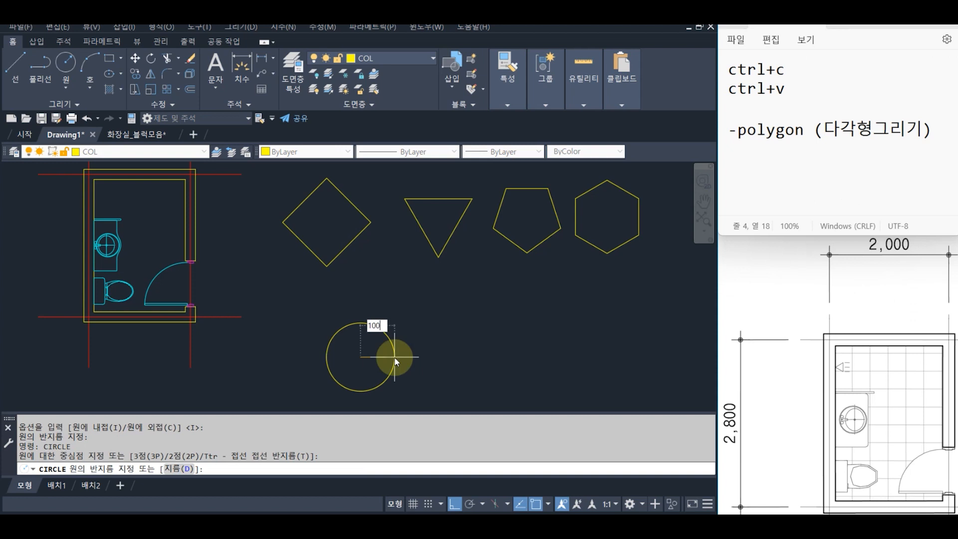
{"action": "type", "text": "0"}
{"action": "left_click", "coordinate": [394, 358]}
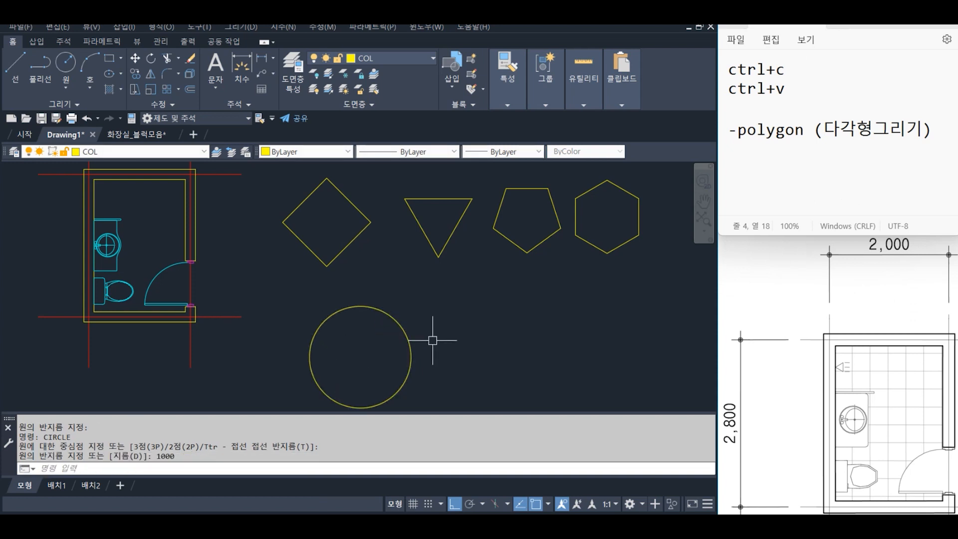
Step: Copy the circle five times to its right, forming a horizontal row of six circles below the polygons
{"action": "middle_click_drag", "start_coordinate": [429, 334], "coordinate": [420, 314]}
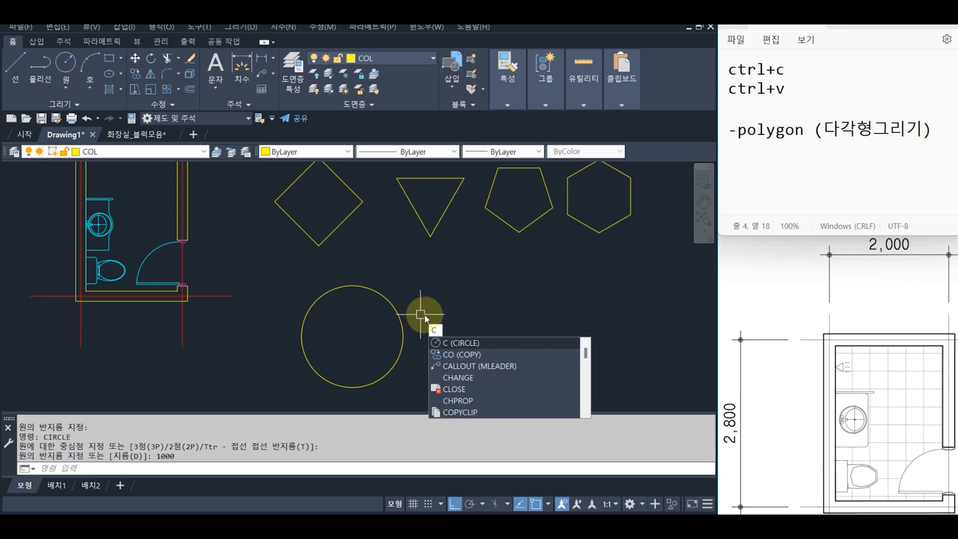
{"action": "type", "text": "o"}
{"action": "key", "text": "Return"}
{"action": "scroll", "coordinate": [447, 307], "scroll_direction": "down", "scroll_amount": 4}
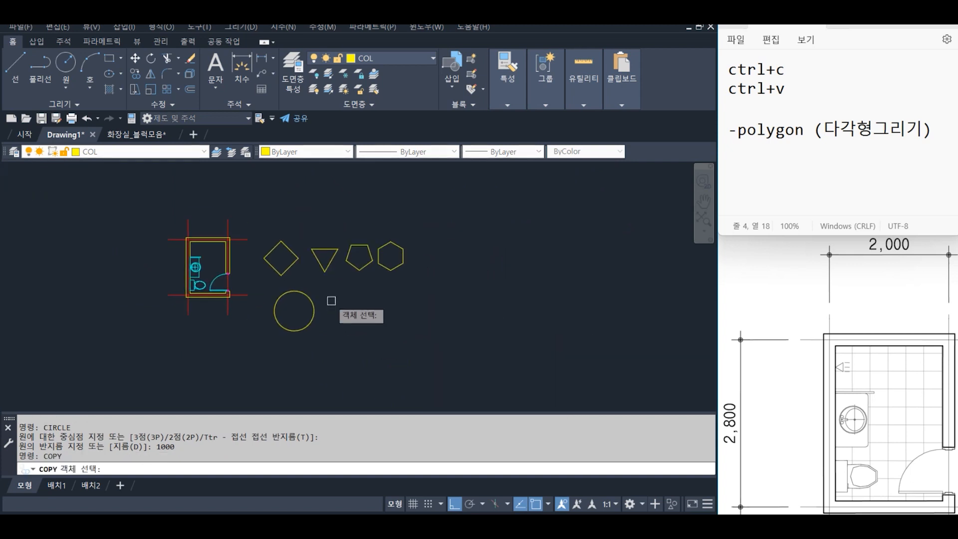
{"action": "scroll", "coordinate": [332, 301], "scroll_direction": "up", "scroll_amount": 2}
{"action": "left_click", "coordinate": [280, 317]}
{"action": "left_click", "coordinate": [189, 341]}
{"action": "key", "text": "Return"}
{"action": "left_click", "coordinate": [277, 303]}
{"action": "left_click", "coordinate": [403, 310]}
{"action": "left_click", "coordinate": [558, 312]}
{"action": "middle_click_drag", "start_coordinate": [637, 322], "coordinate": [485, 331]}
{"action": "left_click", "coordinate": [608, 309]}
{"action": "left_click", "coordinate": [330, 326]}
{"action": "key", "text": "Return"}
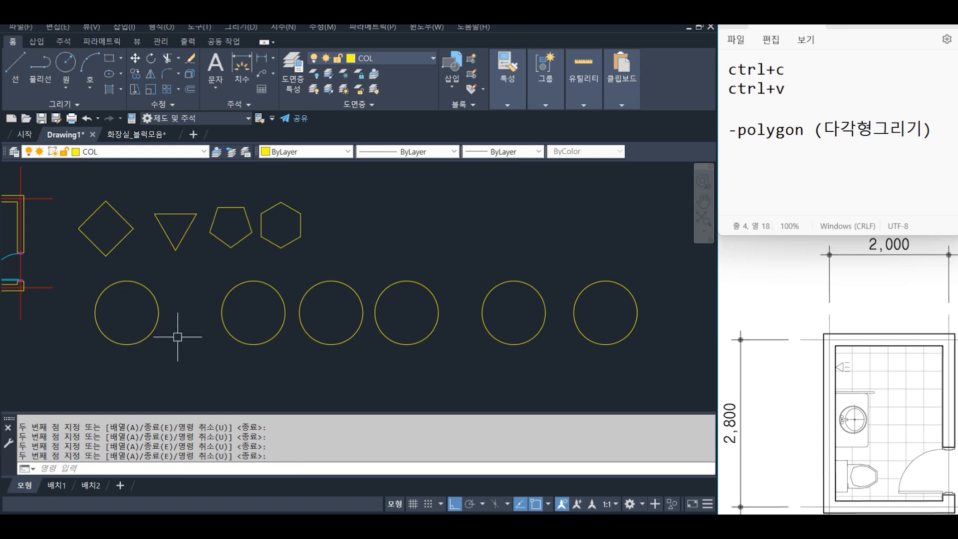
{"action": "left_click", "coordinate": [265, 366]}
{"action": "left_click", "coordinate": [219, 320]}
{"action": "type", "text": "c"}
{"action": "key", "text": "space"}
{"action": "left_click", "coordinate": [314, 371]}
{"action": "left_click", "coordinate": [282, 365]}
{"action": "key", "text": "Escape"}
{"action": "key", "text": "Escape"}
{"action": "key", "text": "Escape"}
{"action": "type", "text": "e"}
{"action": "key", "text": "space"}
{"action": "left_click", "coordinate": [379, 379]}
{"action": "left_click", "coordinate": [308, 386]}
{"action": "key", "text": "space"}
Step: Try to fill the gap beside the first circle by copying the second circle leftward and repositioning it
{"action": "type", "text": "co"}
{"action": "key", "text": "space"}
{"action": "left_click", "coordinate": [248, 344]}
{"action": "key", "text": "space"}
{"action": "left_click", "coordinate": [253, 370]}
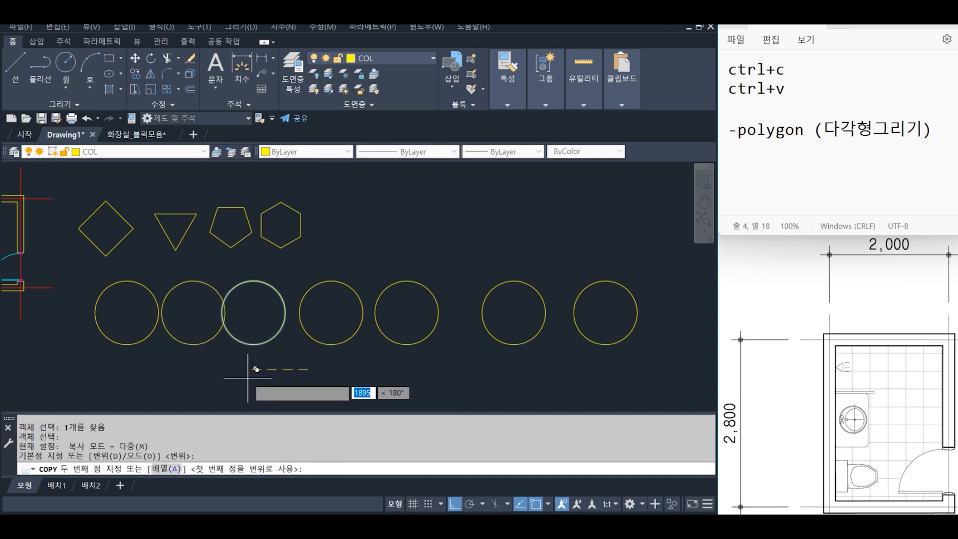
{"action": "left_click", "coordinate": [248, 377]}
{"action": "key", "text": "space"}
{"action": "left_click", "coordinate": [271, 360]}
{"action": "left_click", "coordinate": [259, 325]}
{"action": "type", "text": "m"}
{"action": "key", "text": "space"}
{"action": "left_click", "coordinate": [290, 377]}
{"action": "left_click", "coordinate": [303, 376]}
Step: Delete all the circle copies, keeping only the first circle below the diamond
{"action": "left_click", "coordinate": [653, 374]}
{"action": "left_click", "coordinate": [181, 284]}
{"action": "key", "text": "Delete"}
Step: Copy the first circle six times to its right in a horizontal row, using its right quadrant as the base point
{"action": "type", "text": "cp"}
{"action": "key", "text": "space"}
{"action": "left_click", "coordinate": [158, 324]}
{"action": "left_click", "coordinate": [120, 330]}
{"action": "key", "text": "space"}
{"action": "left_click", "coordinate": [159, 313]}
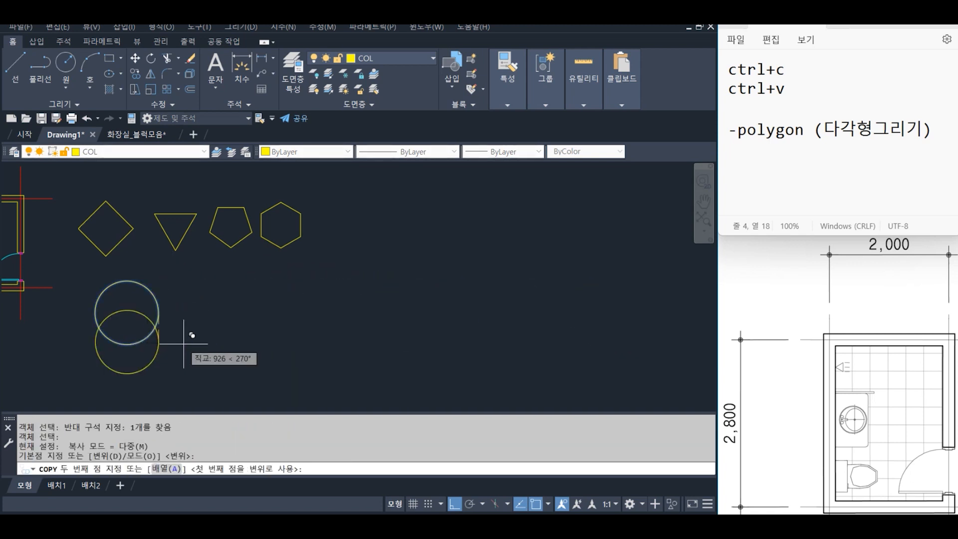
{"action": "left_click", "coordinate": [241, 313]}
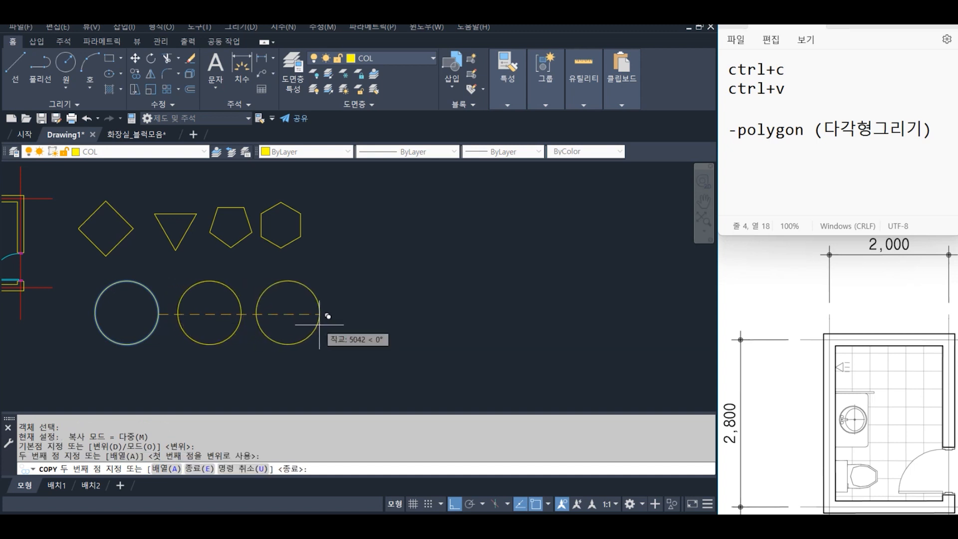
{"action": "left_click", "coordinate": [319, 314]}
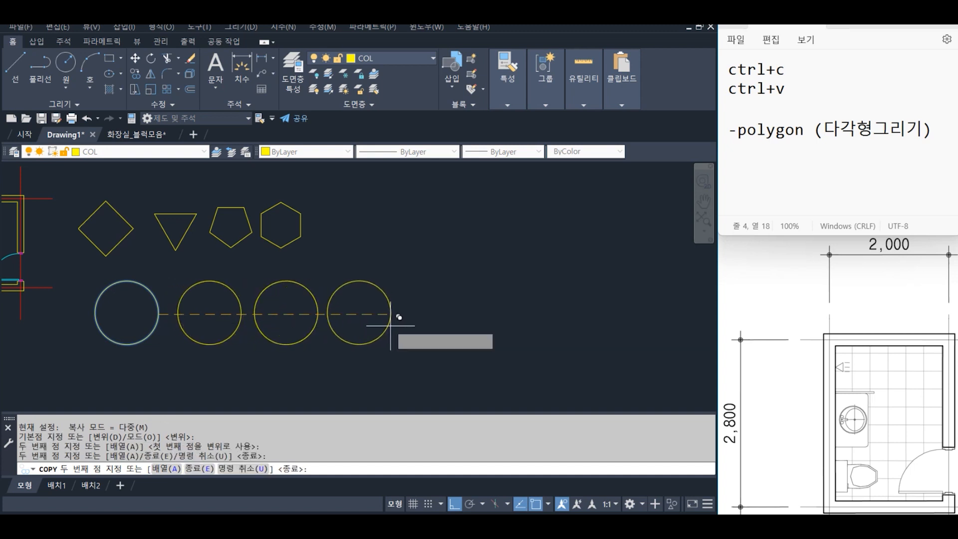
{"action": "left_click", "coordinate": [391, 314]}
{"action": "left_click", "coordinate": [485, 314]}
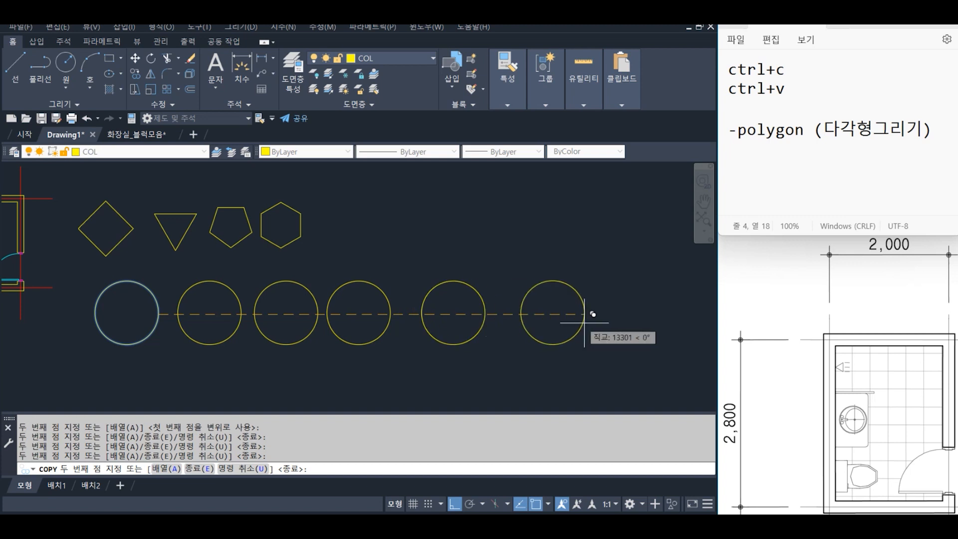
{"action": "left_click", "coordinate": [597, 314]}
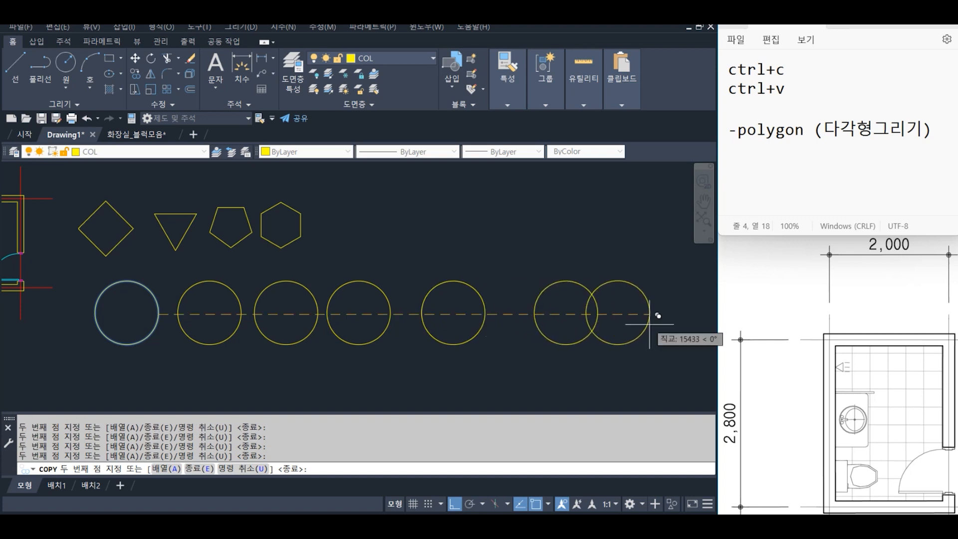
{"action": "left_click", "coordinate": [696, 319]}
{"action": "key", "text": "Return"}
Step: Erase the third circle in the row
{"action": "left_click", "coordinate": [334, 363]}
{"action": "left_click", "coordinate": [246, 338]}
{"action": "type", "text": "e"}
{"action": "key", "text": "Return"}
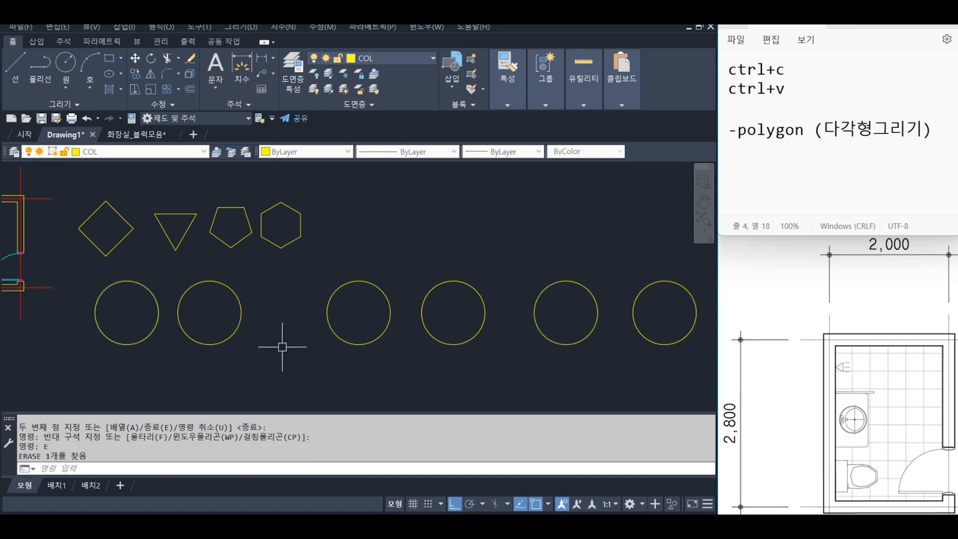
Step: Move the second and third circles horizontally so the six circles are spaced more evenly
{"action": "left_click", "coordinate": [283, 349]}
{"action": "left_click", "coordinate": [186, 315]}
{"action": "type", "text": "m"}
{"action": "key", "text": "Return"}
{"action": "left_click", "coordinate": [349, 352]}
{"action": "left_click", "coordinate": [346, 358]}
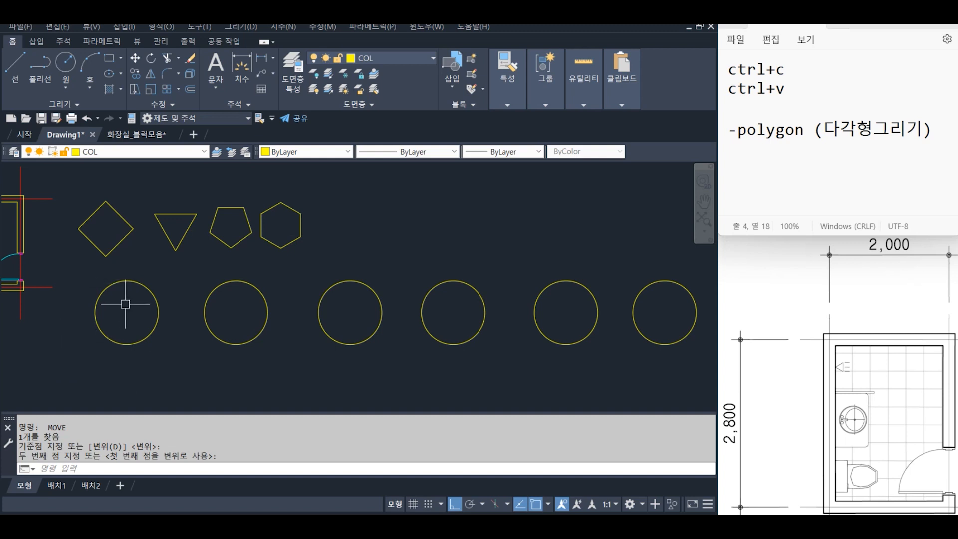
Step: Draw an eight-sided polygon inscribed in the first circle, centred on the circle's centre with a vertex on its right quadrant
{"action": "type", "text": "PO"}
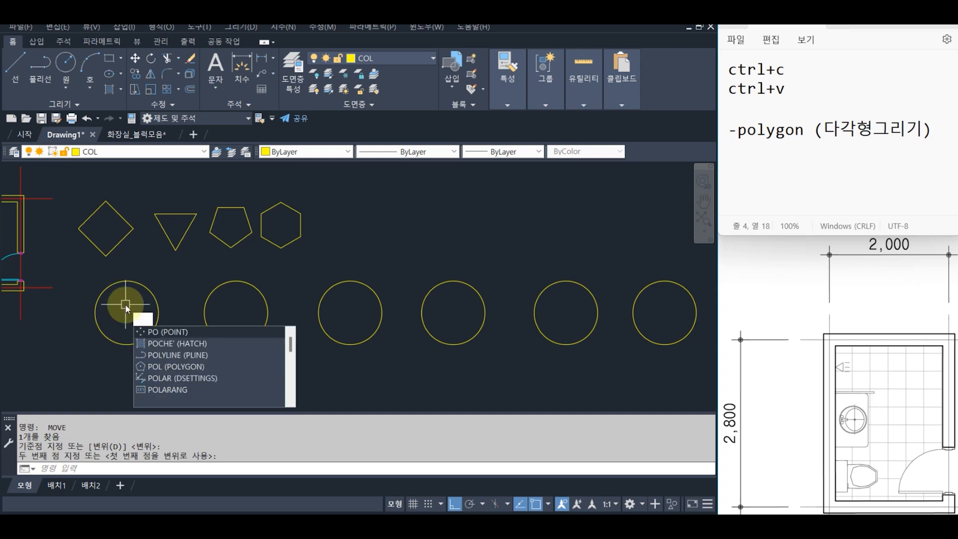
{"action": "type", "text": "LYgon"}
{"action": "key", "text": "Return"}
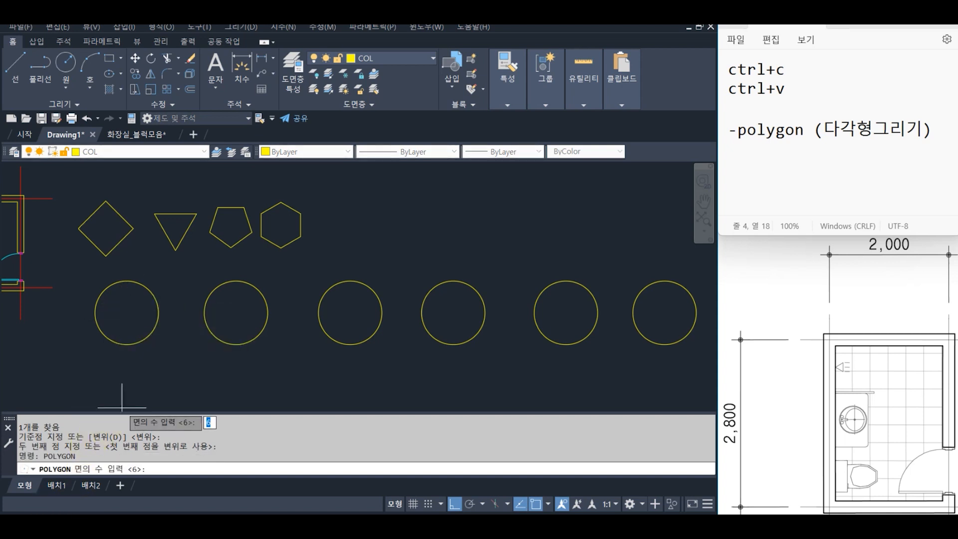
{"action": "type", "text": "8"}
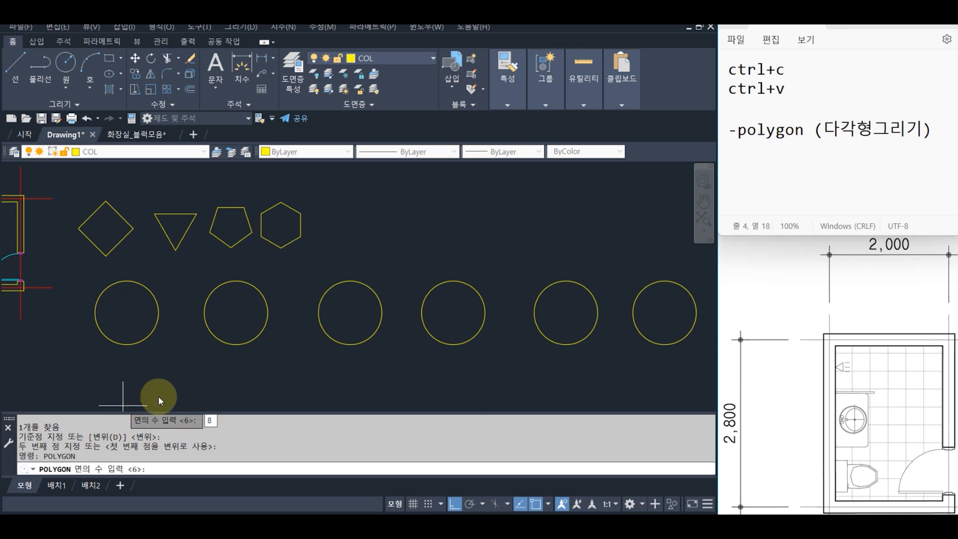
{"action": "key", "text": "Return"}
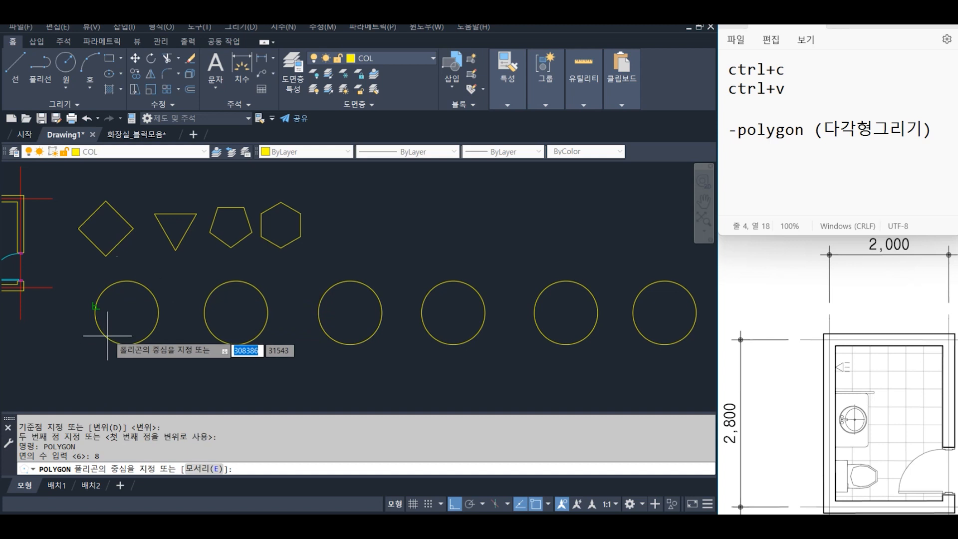
{"action": "type", "text": "cen"}
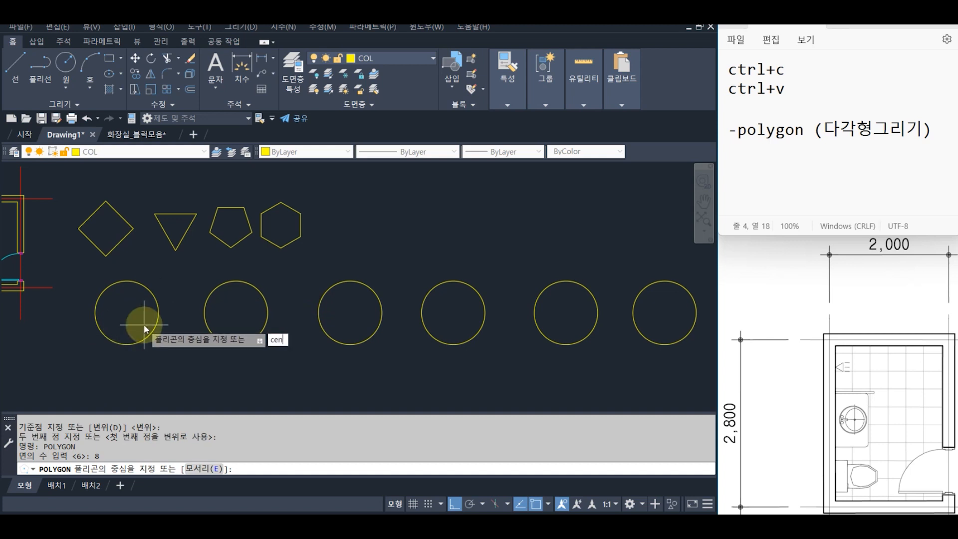
{"action": "key", "text": "Return"}
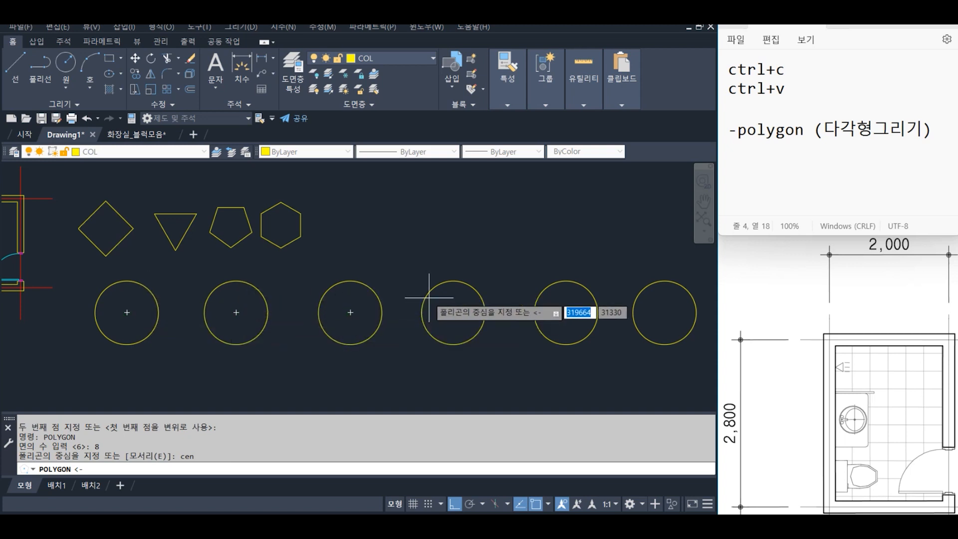
{"action": "left_click", "coordinate": [140, 286]}
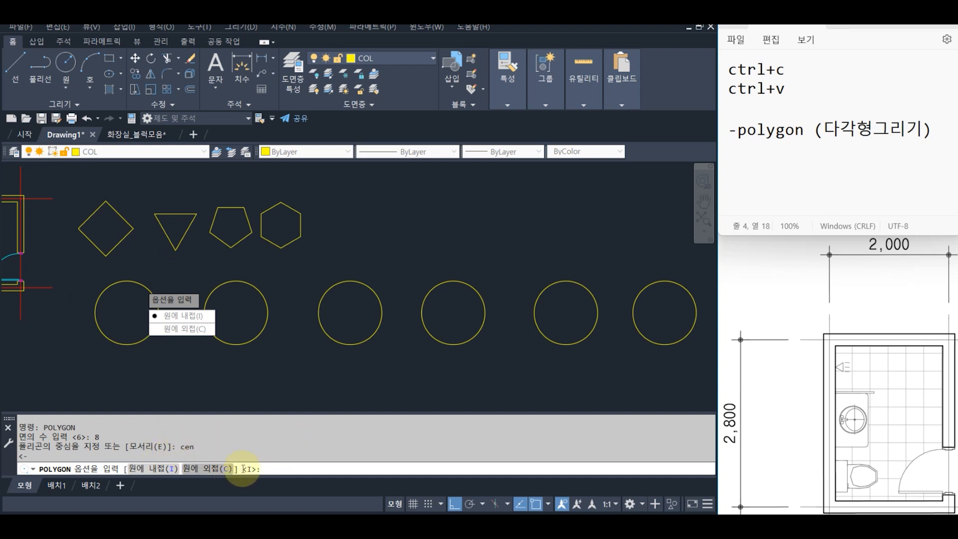
{"action": "key", "text": "Return"}
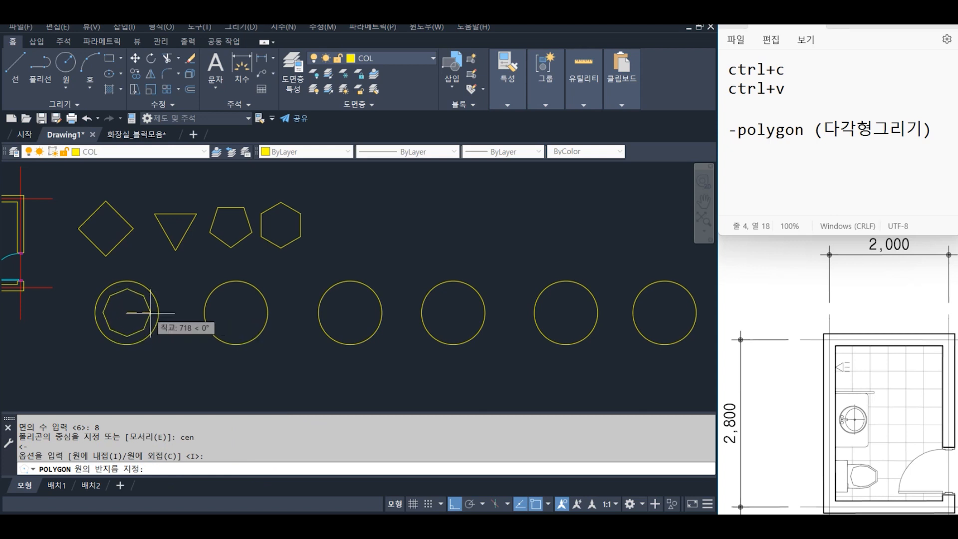
{"action": "left_click", "coordinate": [149, 327]}
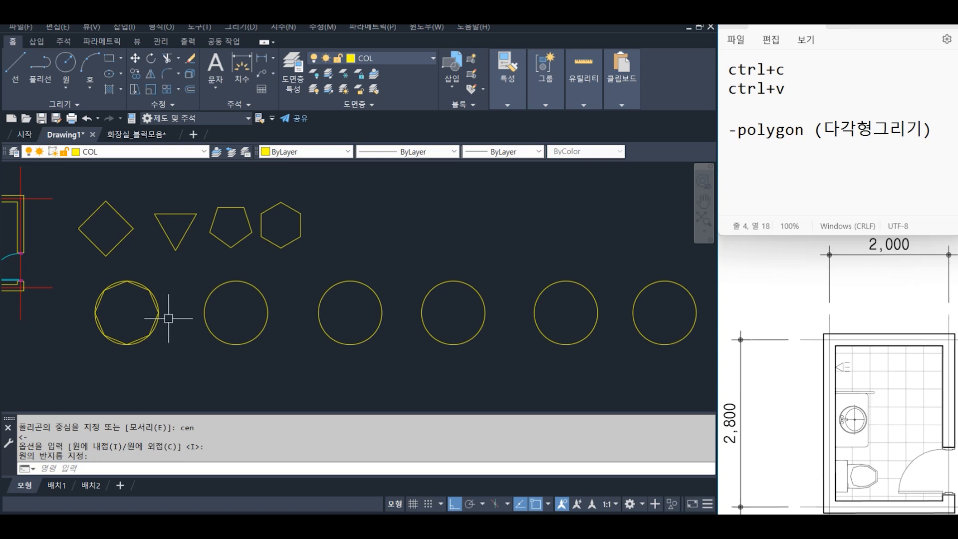
Step: Draw an eight-sided polygon circumscribed about the second circle, centred on the circle's centre with horizontal top and bottom edges
{"action": "key", "text": "Return"}
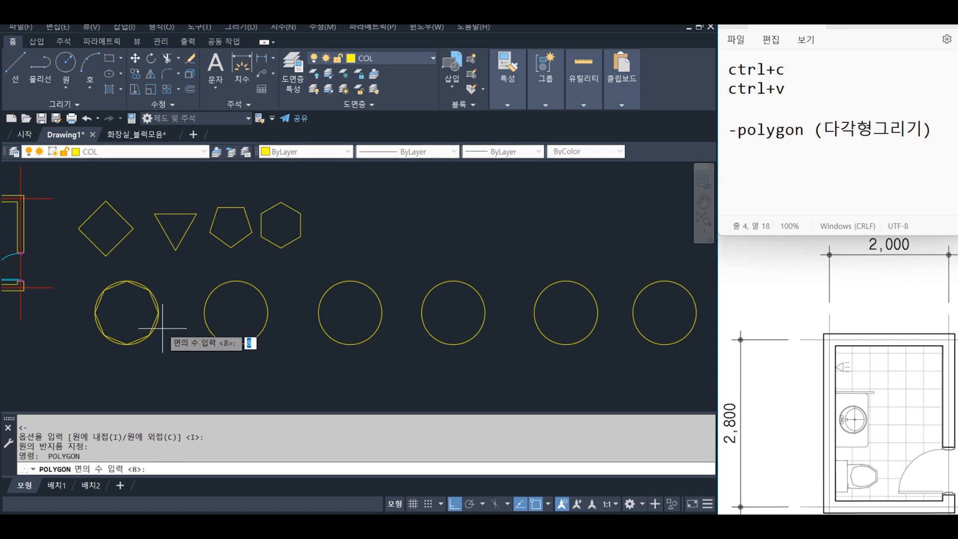
{"action": "key", "text": "Return"}
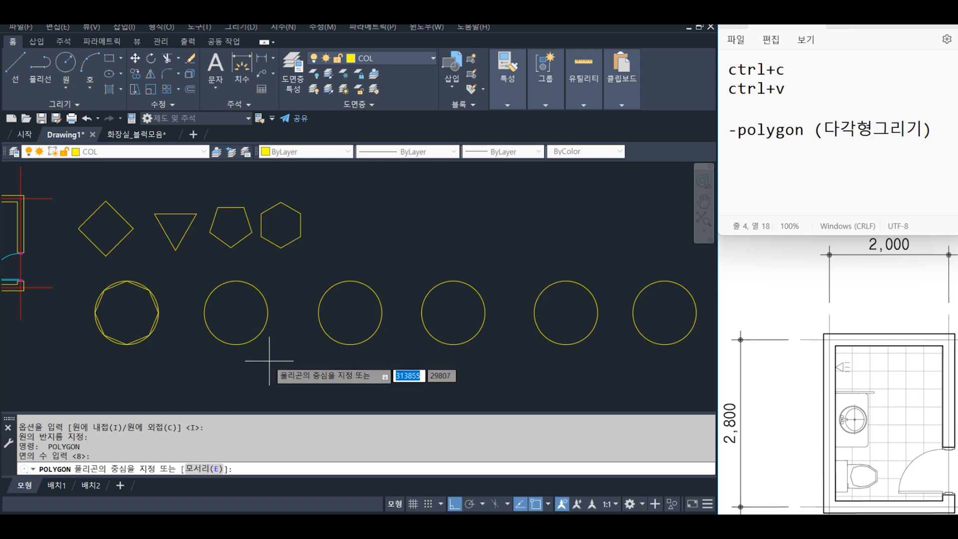
{"action": "type", "text": "cen"}
{"action": "key", "text": "Return"}
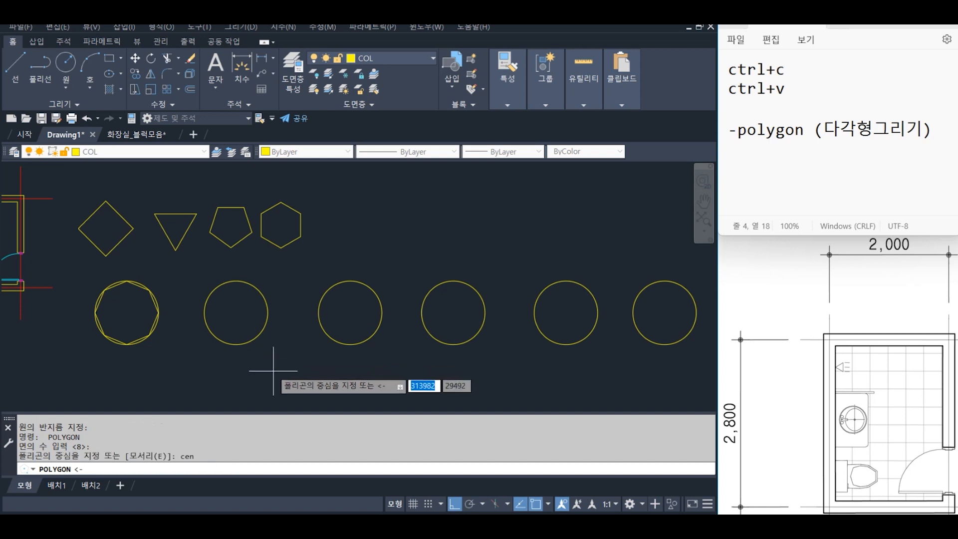
{"action": "left_click", "coordinate": [250, 340]}
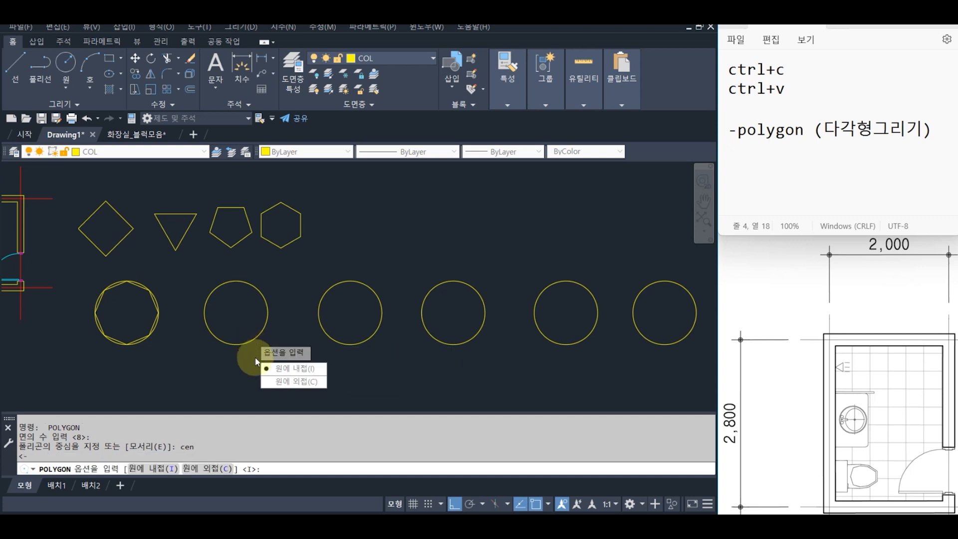
{"action": "type", "text": "c"}
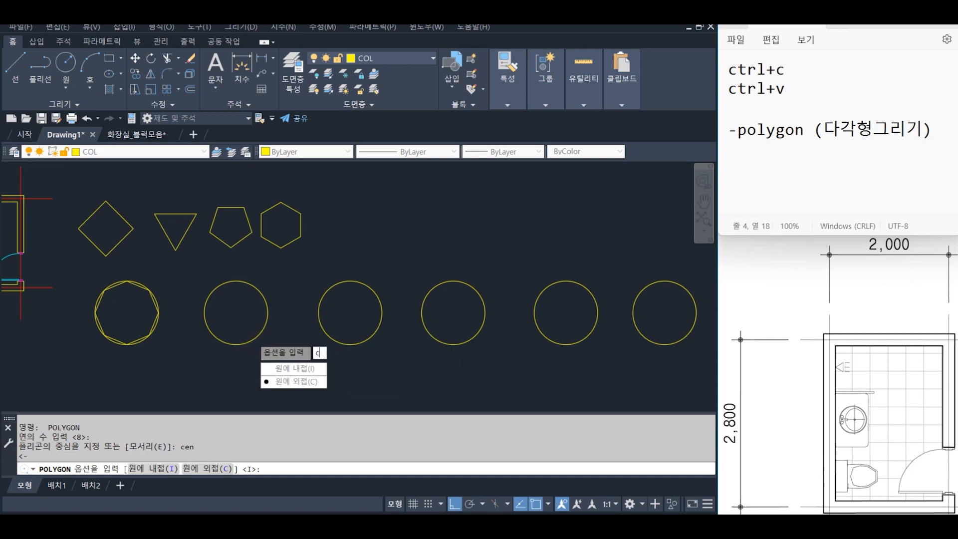
{"action": "key", "text": "Return"}
{"action": "left_click", "coordinate": [254, 348]}
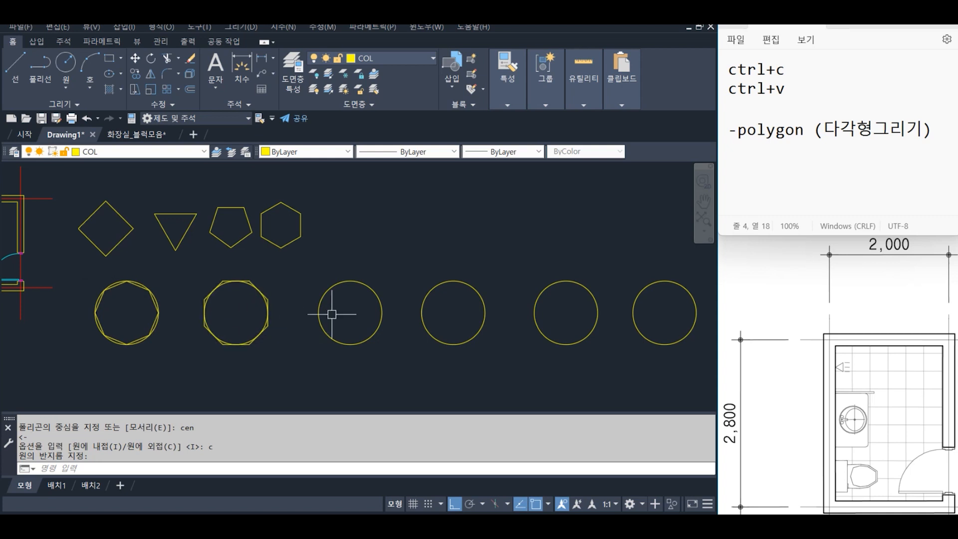
Step: Draw a three-sided polygon inscribed in the third circle, centred on the circle's centre with one vertex on its right quadrant
{"action": "key", "text": "space"}
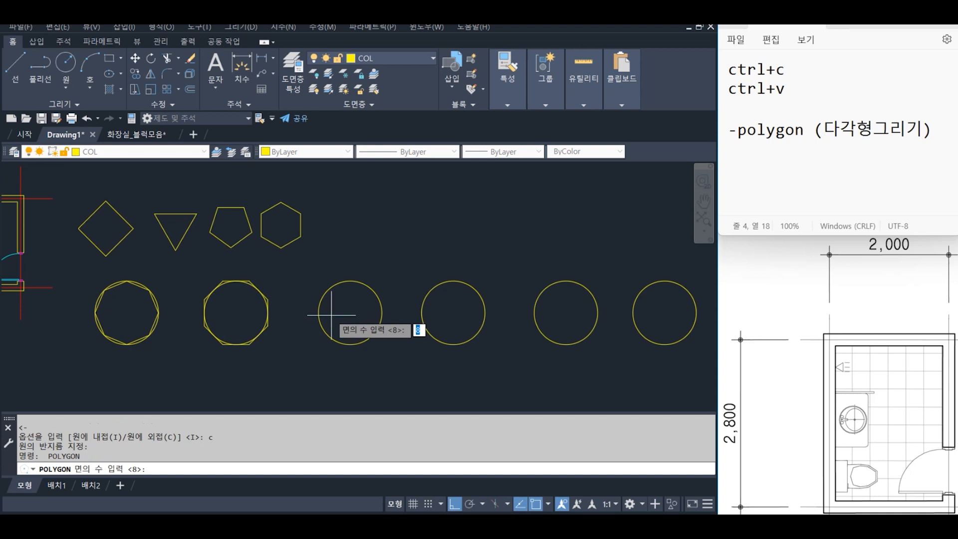
{"action": "type", "text": "3"}
{"action": "key", "text": "Return"}
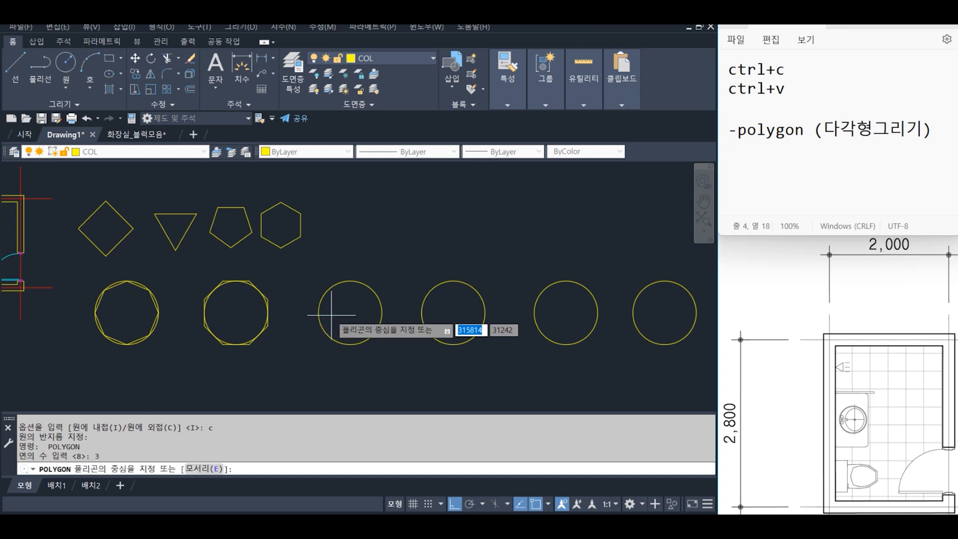
{"action": "type", "text": "cen"}
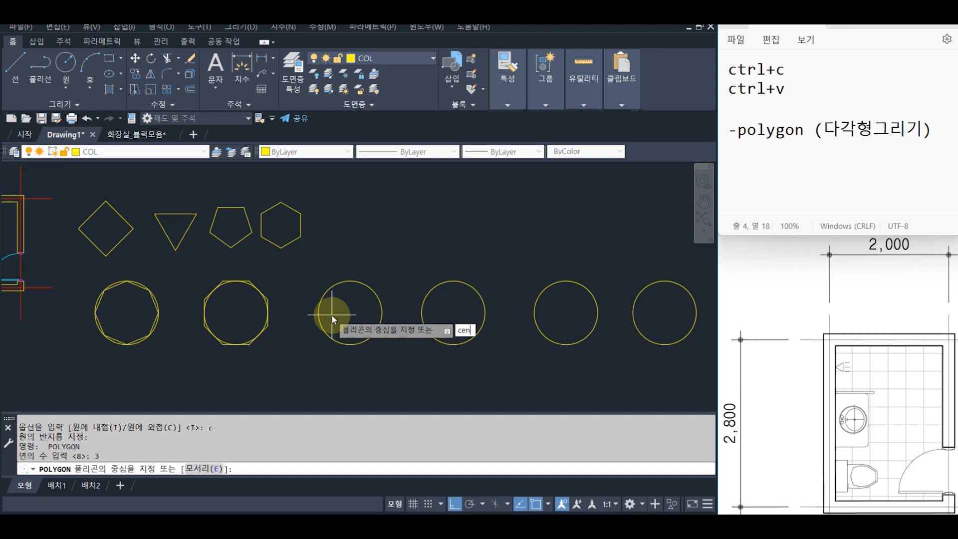
{"action": "key", "text": "Return"}
{"action": "left_click", "coordinate": [362, 290]}
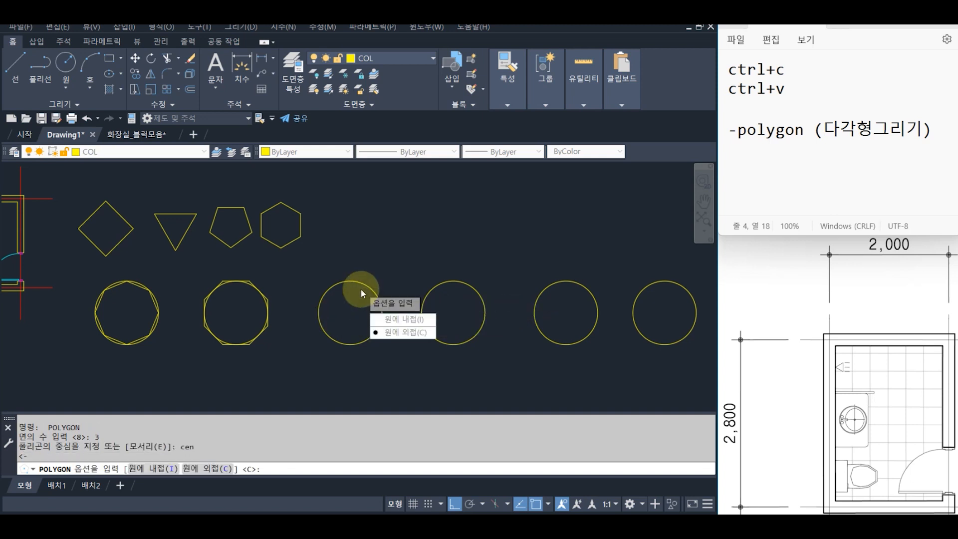
{"action": "type", "text": "i"}
{"action": "key", "text": "Return"}
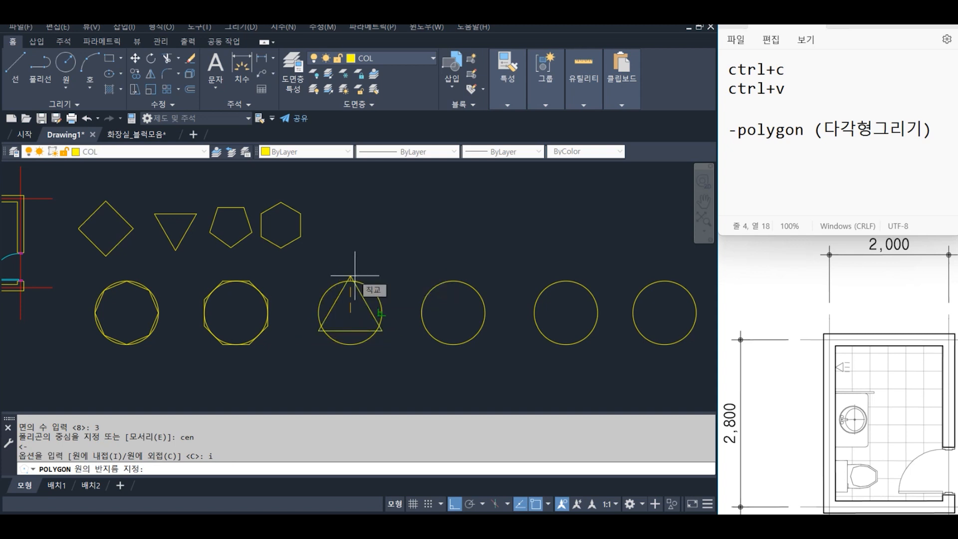
{"action": "left_click", "coordinate": [382, 315]}
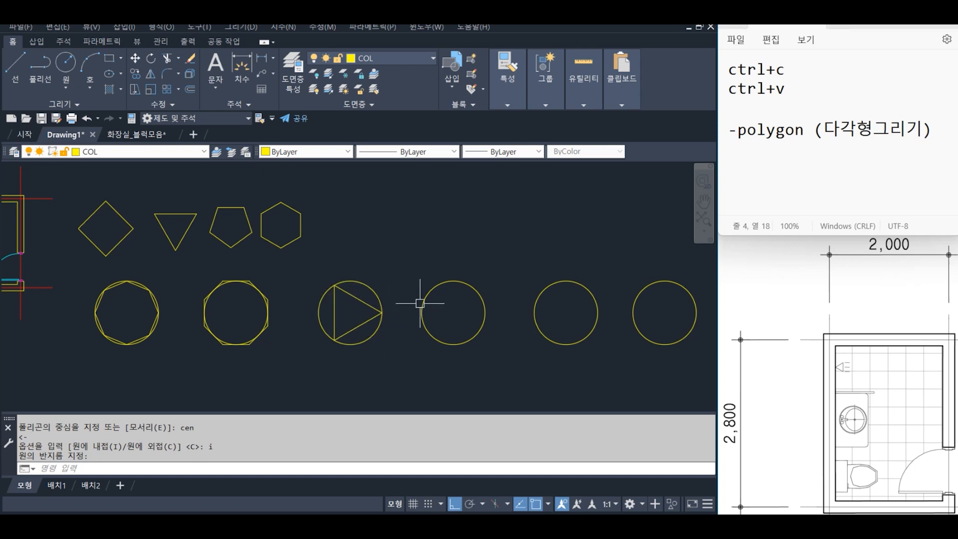
Step: Draw a three-sided polygon circumscribed about the fourth circle, centred on the circle's centre with a vertical edge through its right quadrant
{"action": "key", "text": "Return"}
{"action": "key", "text": "Return"}
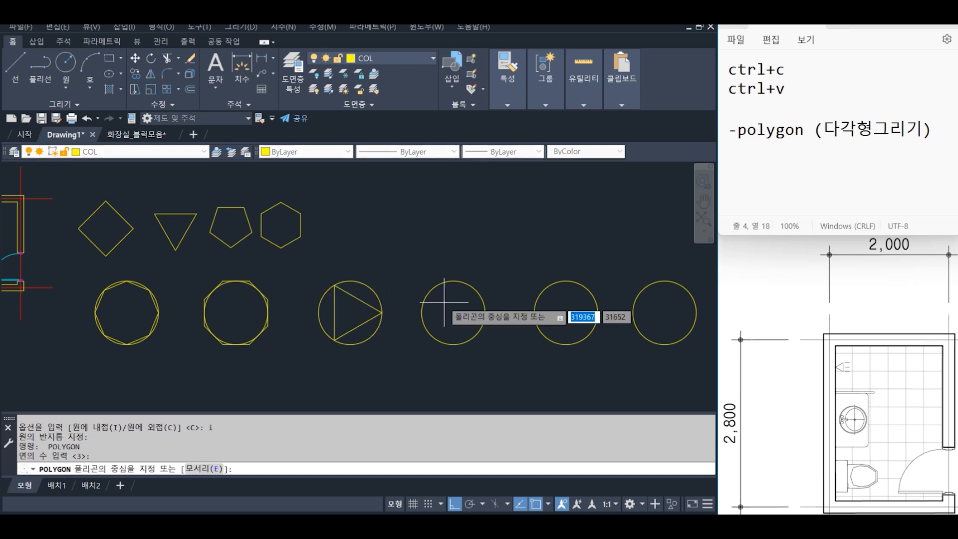
{"action": "type", "text": "cen"}
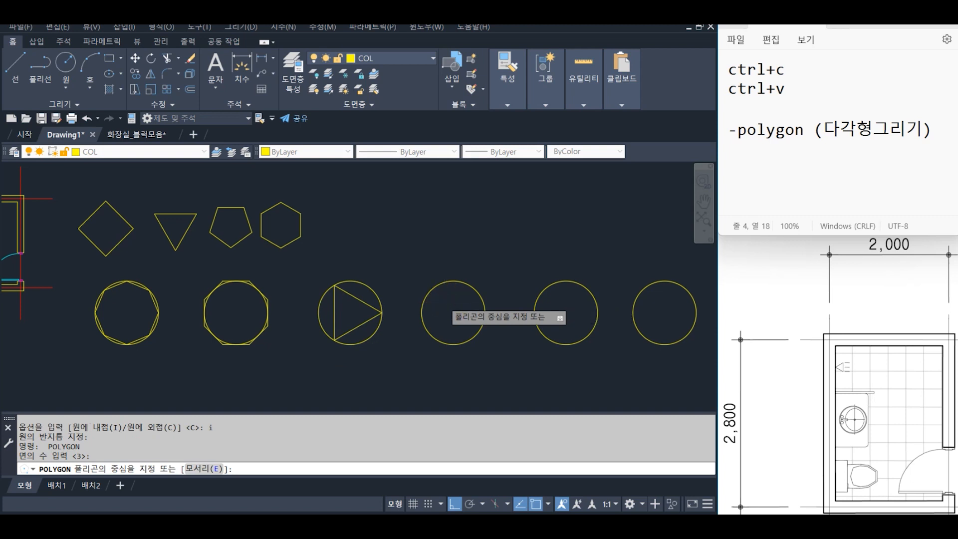
{"action": "key", "text": "Return"}
{"action": "left_click", "coordinate": [475, 283]}
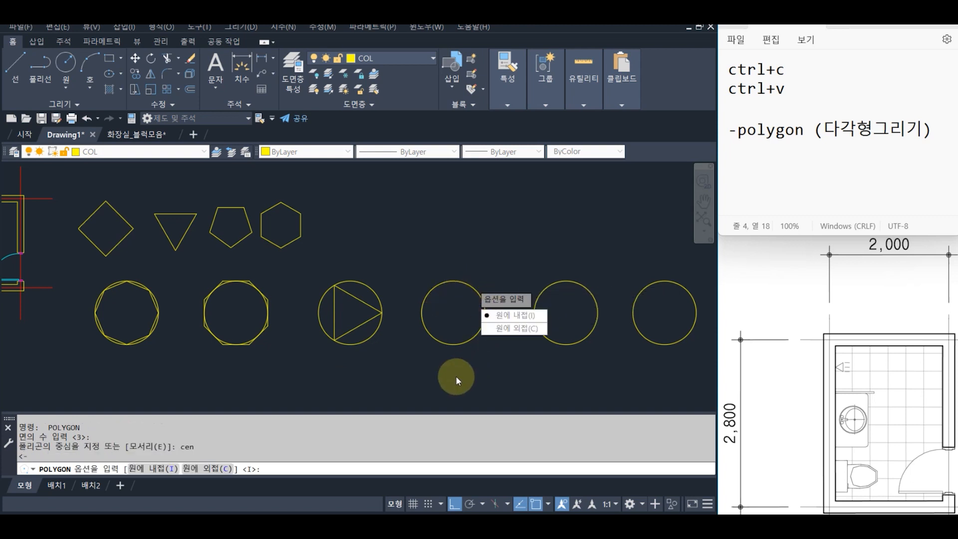
{"action": "key", "text": "Down"}
{"action": "key", "text": "Return"}
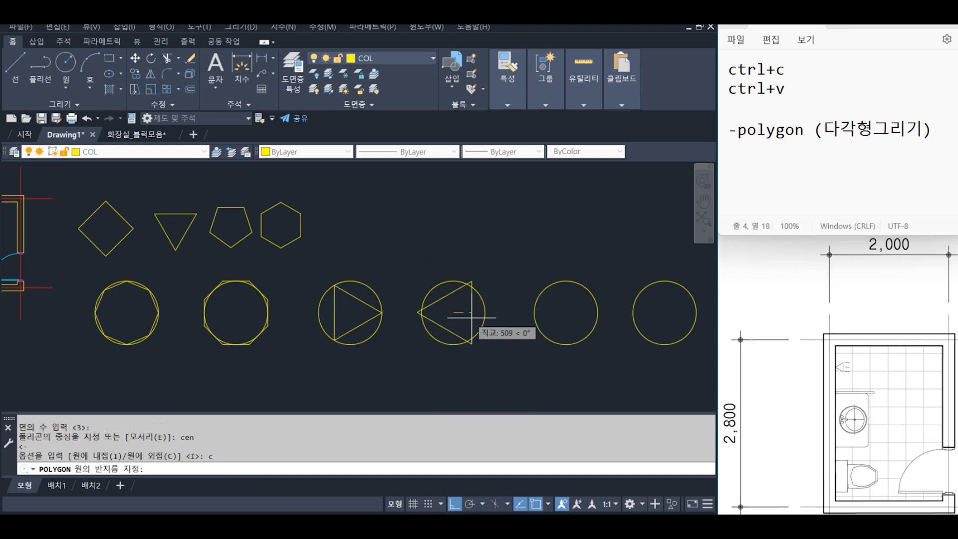
{"action": "left_click", "coordinate": [485, 313]}
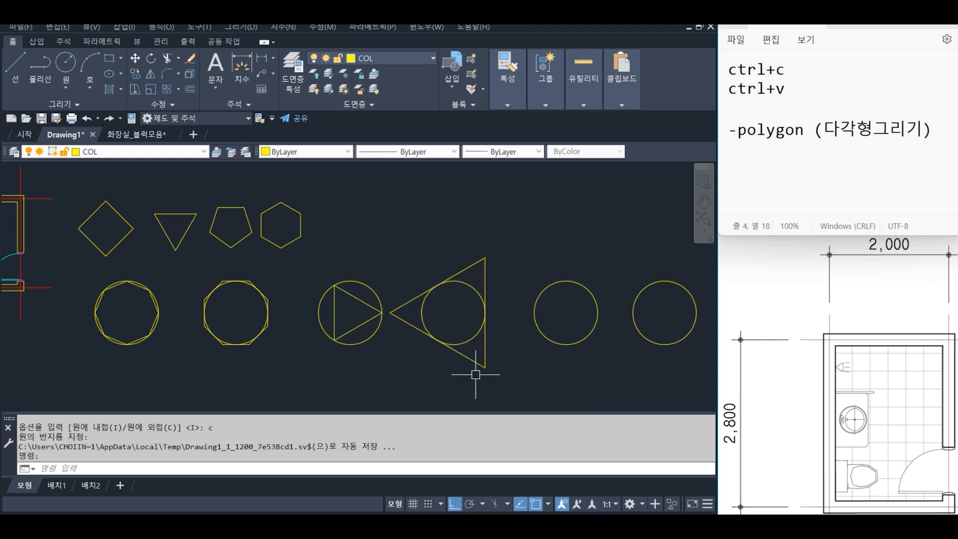
Step: Add the lines "원의 외접, 내접" and "원의 밖or안으로 다각형을 그린다" below the polygon heading in the Notepad notes
{"action": "left_click", "coordinate": [785, 166]}
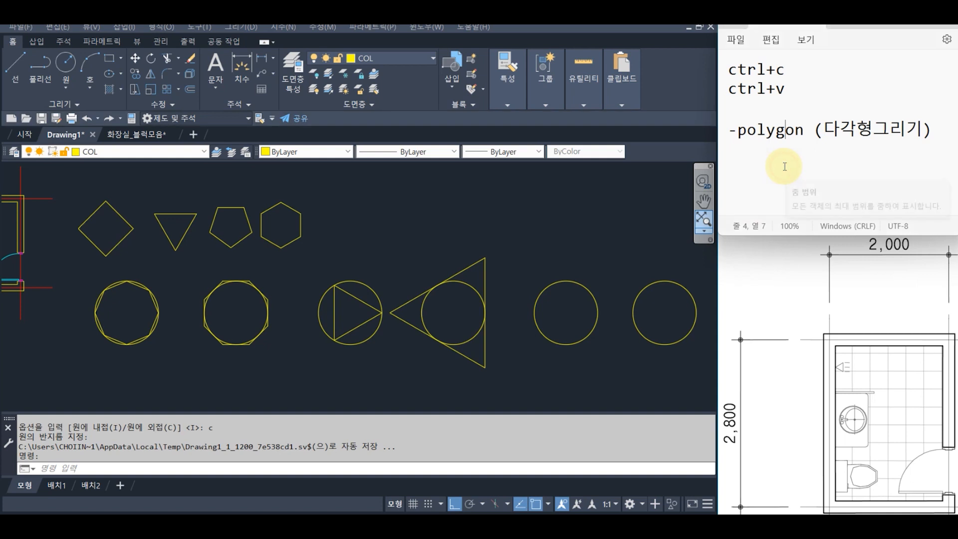
{"action": "left_click", "coordinate": [929, 144]}
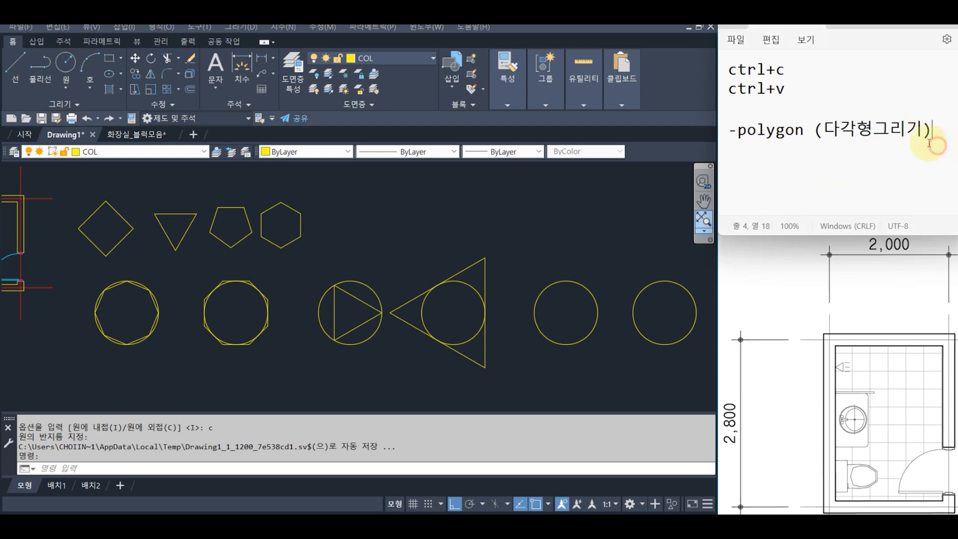
{"action": "type", "text": "원의 외접, 내접"}
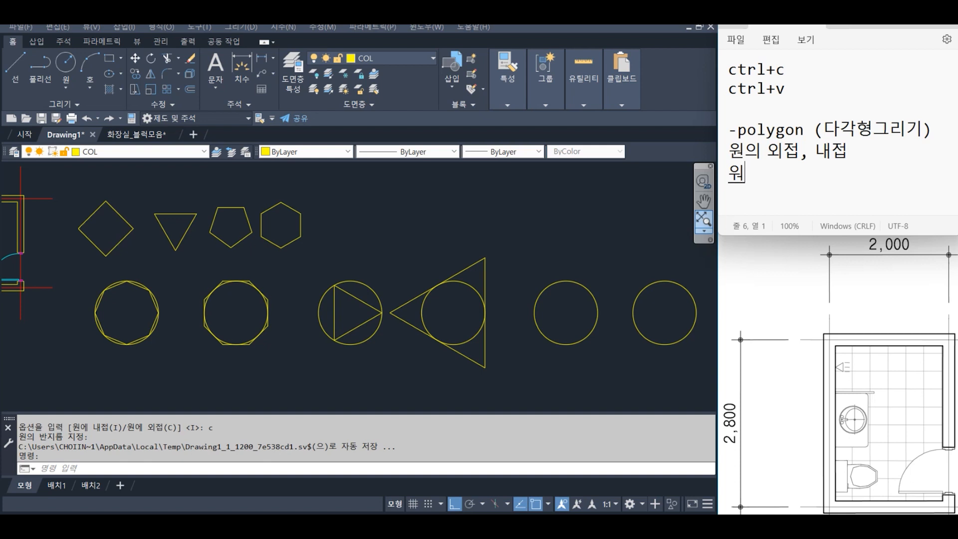
{"action": "type", "text": "의 바ㄲ"}
{"action": "key", "text": "Menu"}
{"action": "key", "text": "Escape"}
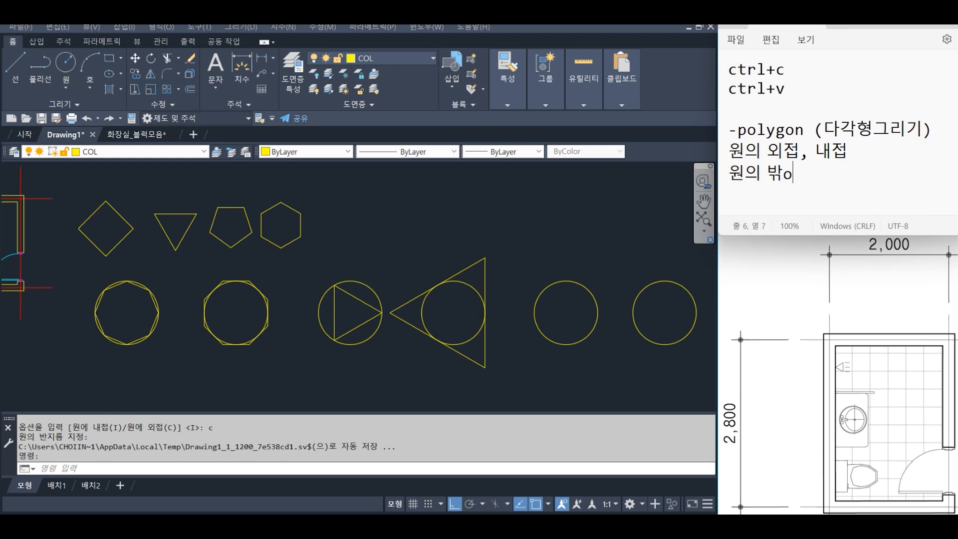
{"action": "type", "text": "로 "}
{"action": "type", "text": "ㄷㅏ가"}
{"action": "type", "text": "형을 그린다"}
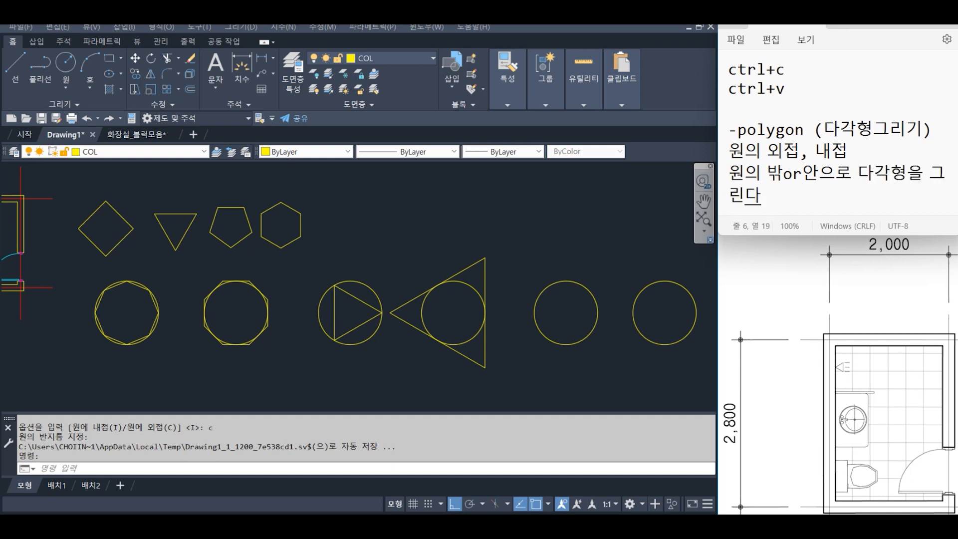
{"action": "key", "text": "Return"}
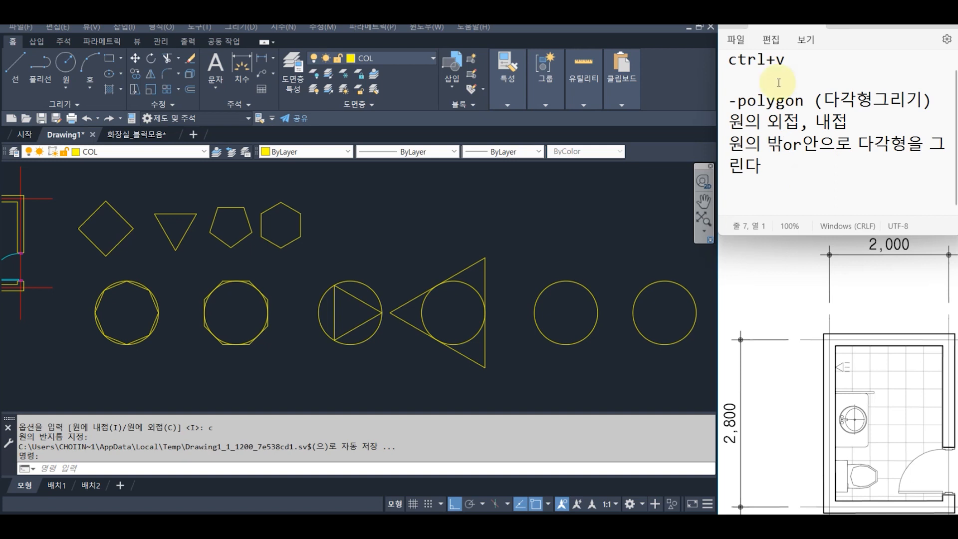
Step: Draw a three-sided polygon circumscribed about a 1000-radius circle, centred in the empty space above the third and fourth circles
{"action": "left_click", "coordinate": [389, 231]}
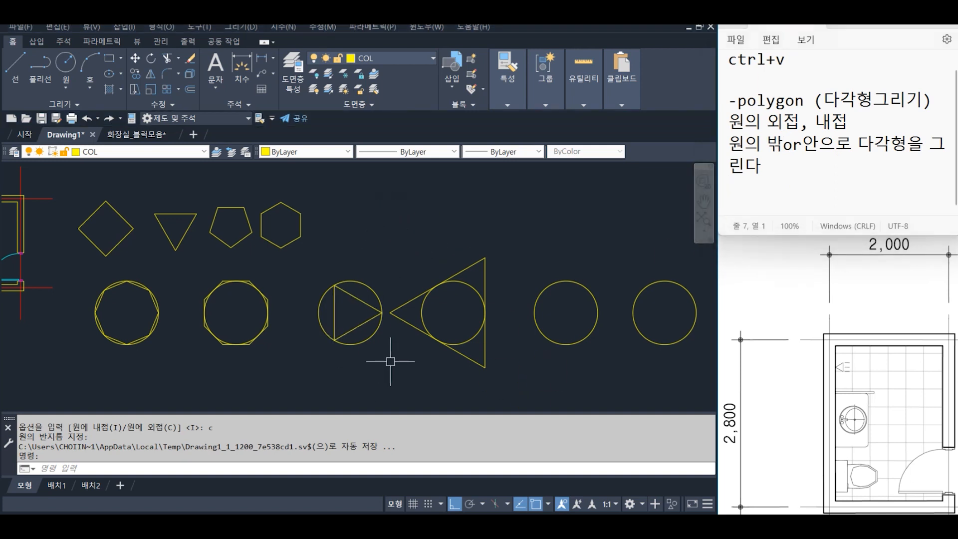
{"action": "left_click", "coordinate": [362, 253]}
{"action": "type", "text": "pol"}
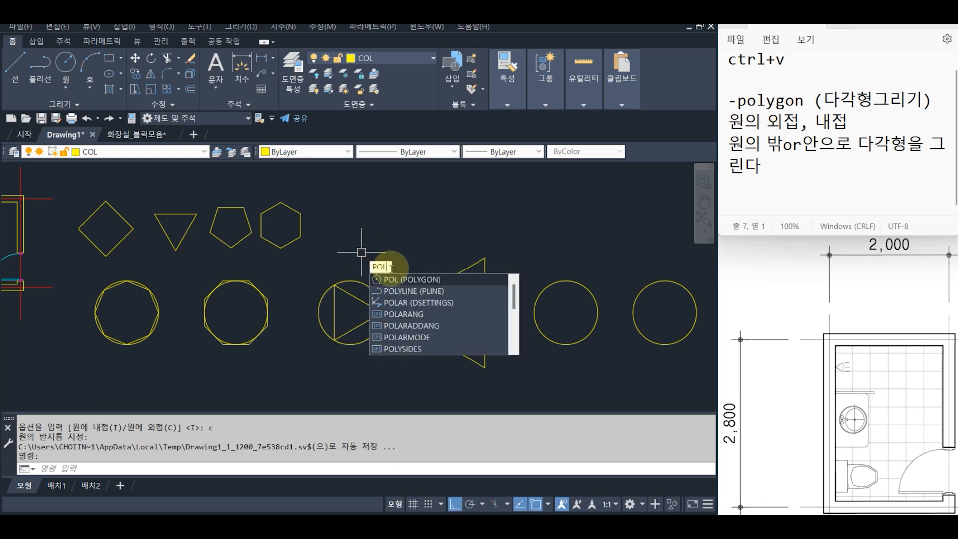
{"action": "key", "text": "Return"}
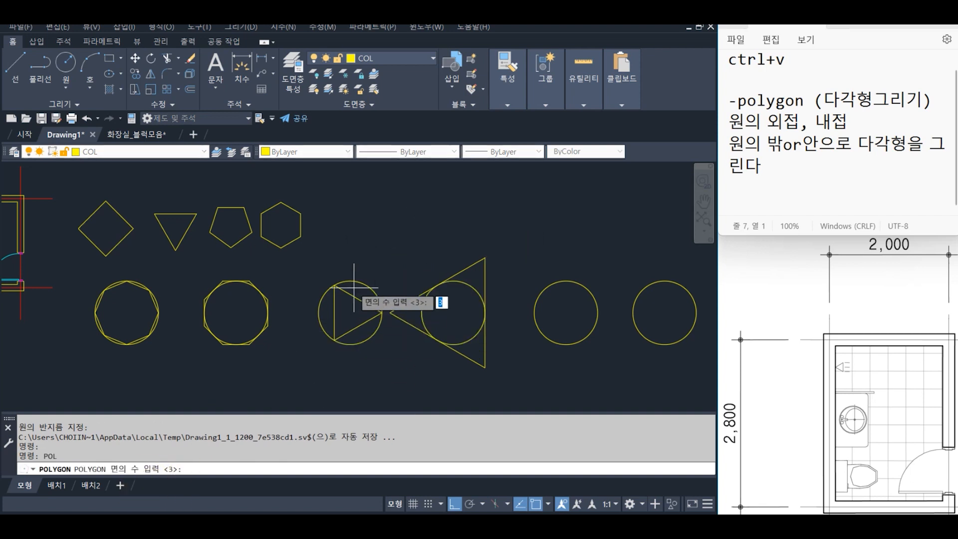
{"action": "key", "text": "Return"}
{"action": "left_click", "coordinate": [383, 231]}
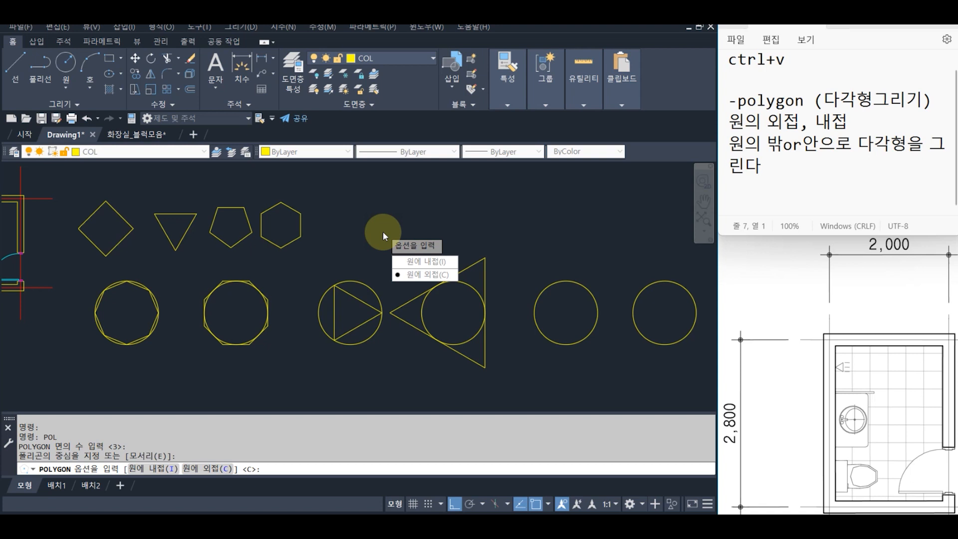
{"action": "key", "text": "Return"}
{"action": "type", "text": "20"}
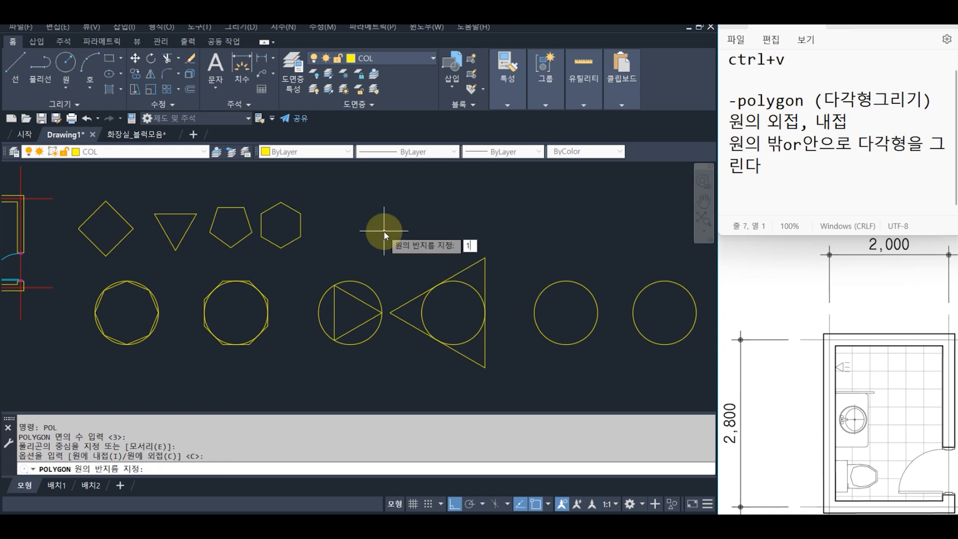
{"action": "type", "text": "000"}
{"action": "key", "text": "Return"}
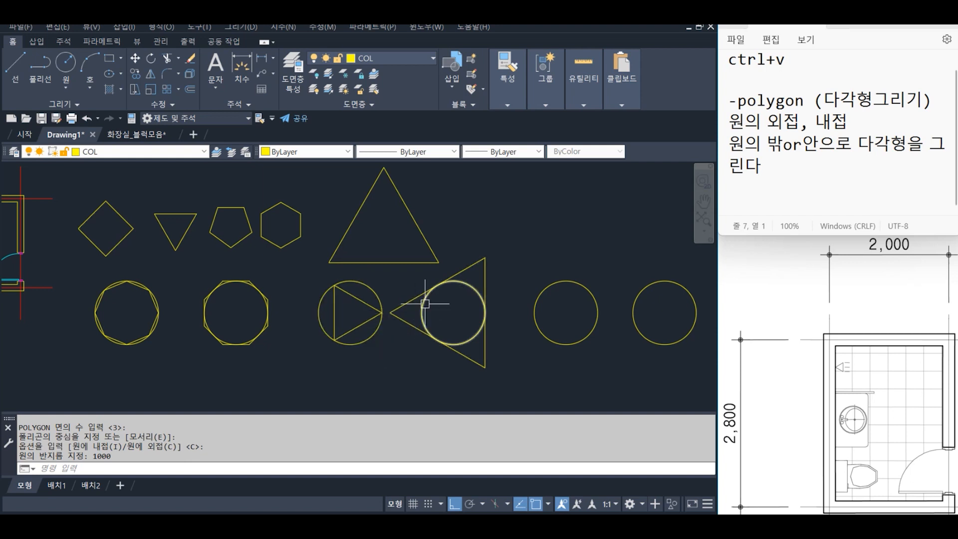
Step: Erase the four small polygons and the first two circles with their eight-sided polygons
{"action": "mouse_move", "coordinate": [540, 295]}
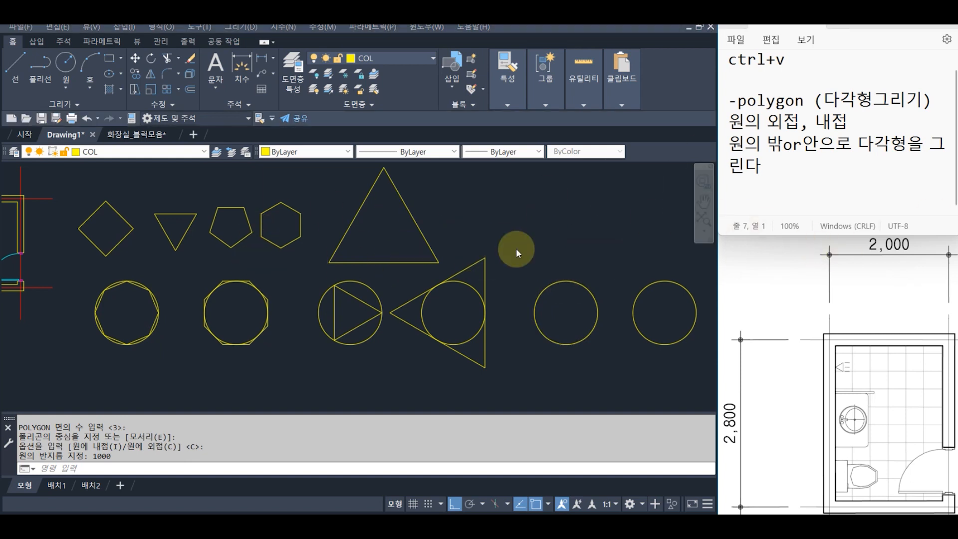
{"action": "scroll", "coordinate": [245, 255], "scroll_direction": "down", "scroll_amount": 5}
{"action": "scroll", "coordinate": [298, 263], "scroll_direction": "up", "scroll_amount": 5}
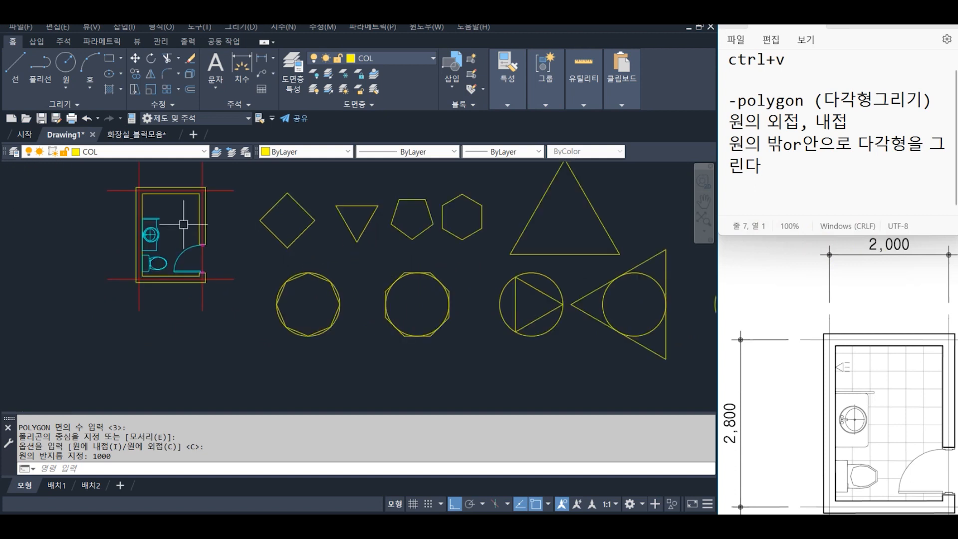
{"action": "scroll", "coordinate": [483, 273], "scroll_direction": "down", "scroll_amount": 2}
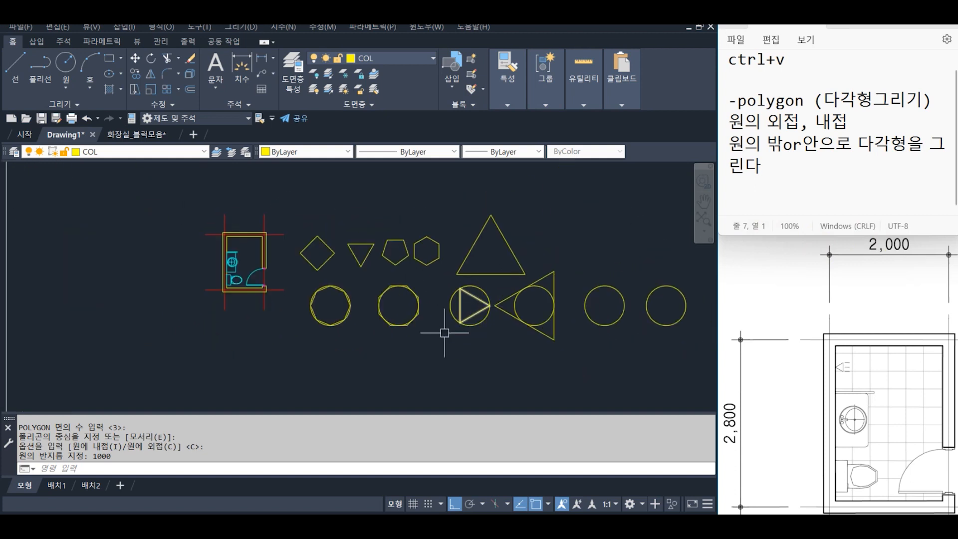
{"action": "type", "text": "e"}
{"action": "key", "text": "Return"}
{"action": "left_click", "coordinate": [446, 341]}
{"action": "left_click", "coordinate": [304, 235]}
{"action": "key", "text": "Return"}
Step: Erase the remaining four circles and their two triangles, keeping the large upright triangle
{"action": "key", "text": "Return"}
{"action": "left_click", "coordinate": [671, 358]}
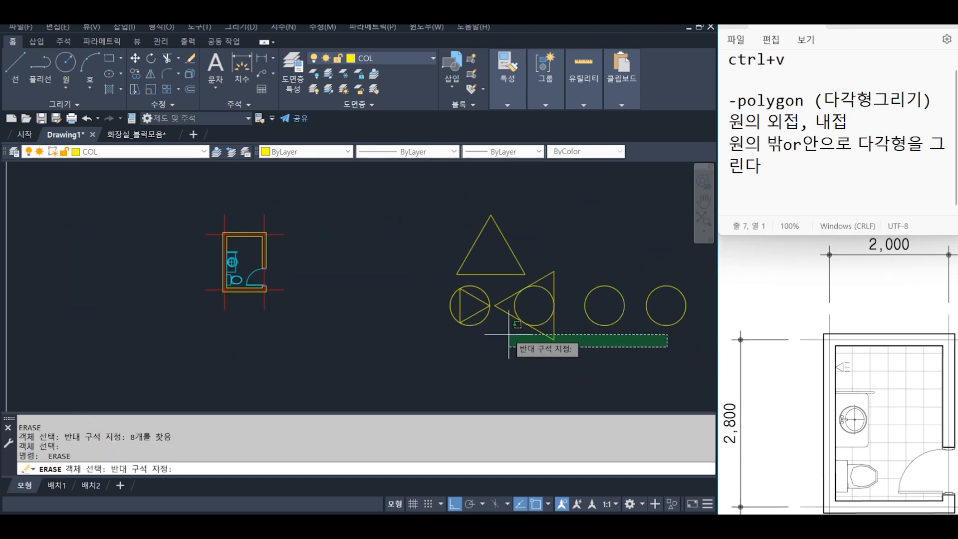
{"action": "left_click", "coordinate": [371, 271]}
{"action": "key", "text": "Return"}
Step: Move the large triangle closer to the bathroom floor plan
{"action": "scroll", "coordinate": [245, 280], "scroll_direction": "up", "scroll_amount": 2}
{"action": "left_click", "coordinate": [627, 299]}
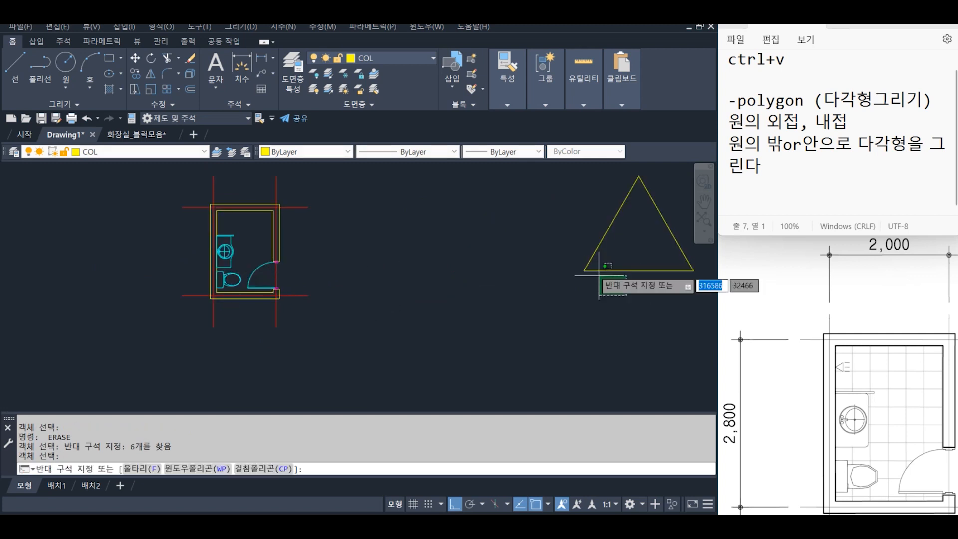
{"action": "left_click", "coordinate": [592, 240]}
{"action": "type", "text": "m"}
{"action": "key", "text": "Return"}
{"action": "left_click", "coordinate": [630, 241]}
{"action": "left_click", "coordinate": [432, 265]}
Step: Rotate the triangle 90° counterclockwise about a point inside it so that it points toward the floor plan
{"action": "scroll", "coordinate": [364, 278], "scroll_direction": "up", "scroll_amount": 3}
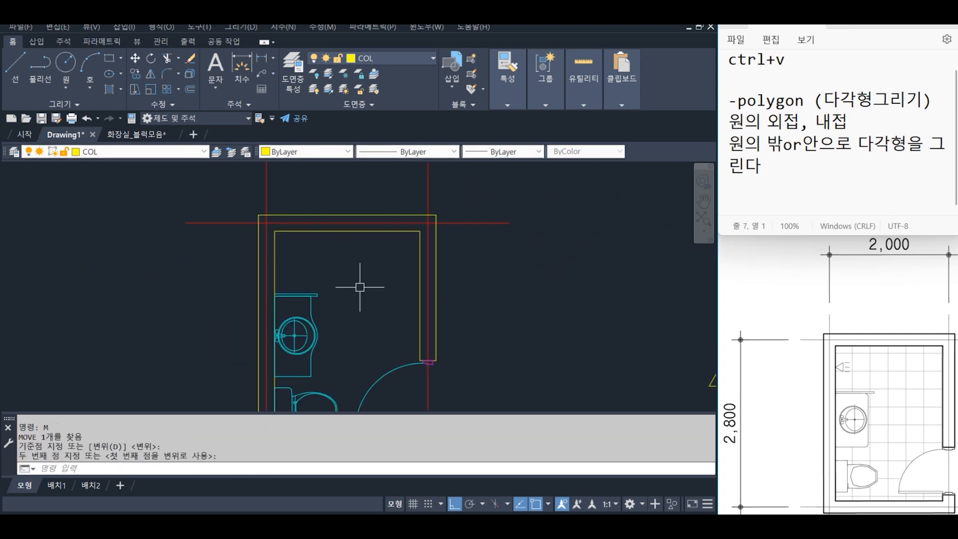
{"action": "scroll", "coordinate": [364, 278], "scroll_direction": "down", "scroll_amount": 2}
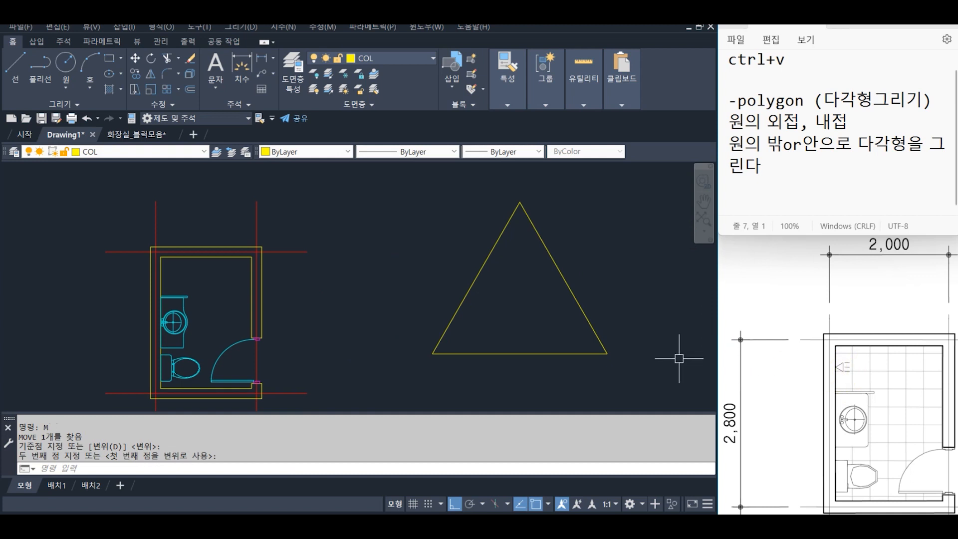
{"action": "type", "text": "ro"}
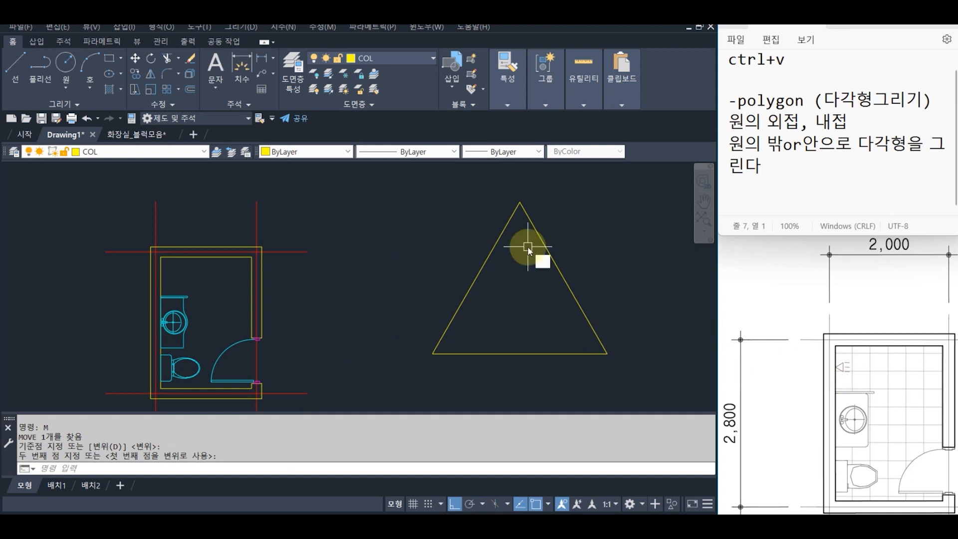
{"action": "key", "text": "Return"}
{"action": "left_click", "coordinate": [573, 260]}
{"action": "left_click", "coordinate": [531, 276]}
{"action": "key", "text": "Return"}
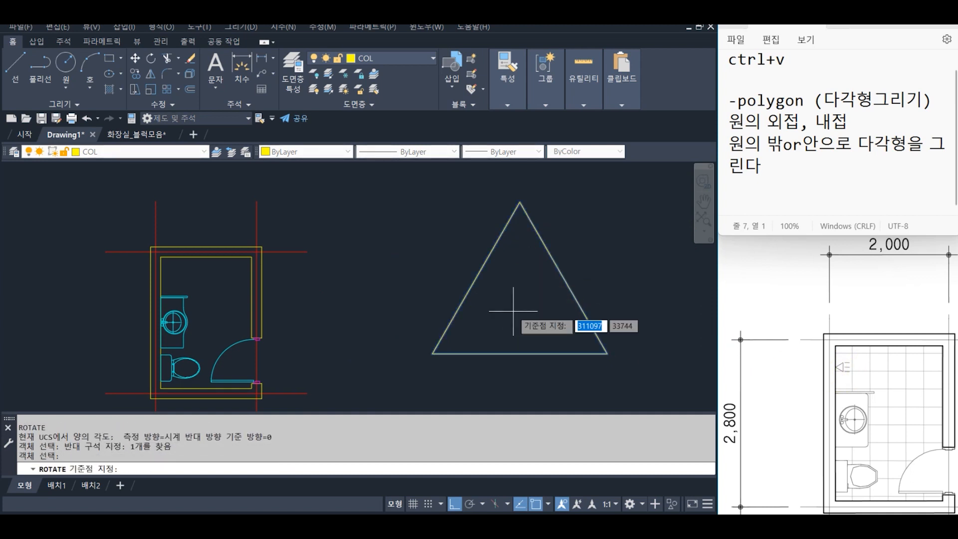
{"action": "left_click", "coordinate": [513, 312]}
{"action": "left_click", "coordinate": [544, 204]}
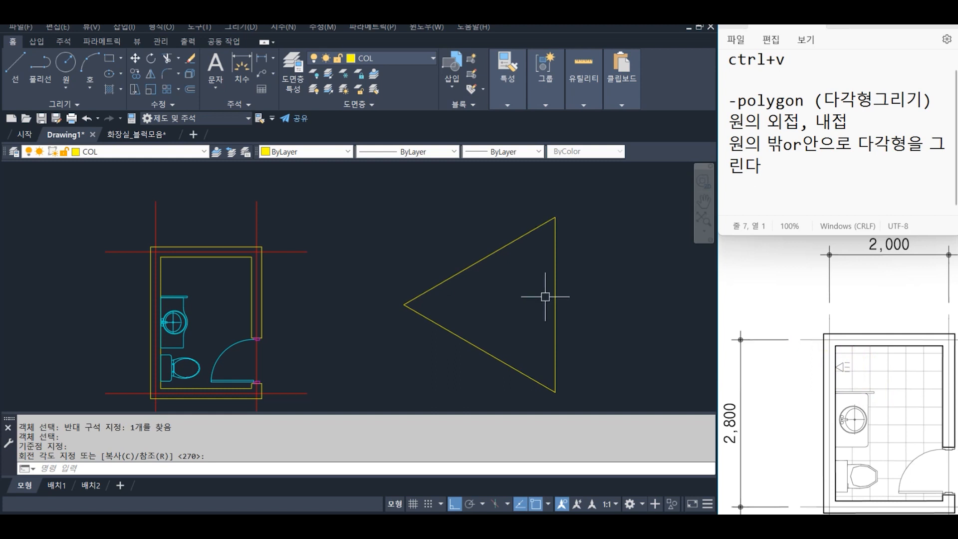
Step: Add the heading "-scale (확대,축소)" at the end of the Notepad notes, separated by a blank line
{"action": "left_click", "coordinate": [767, 195]}
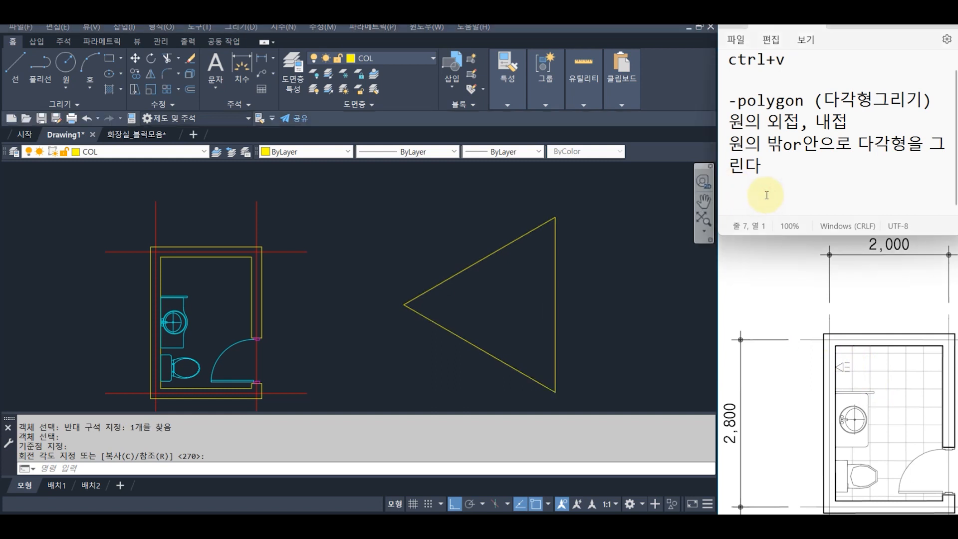
{"action": "key", "text": "Return"}
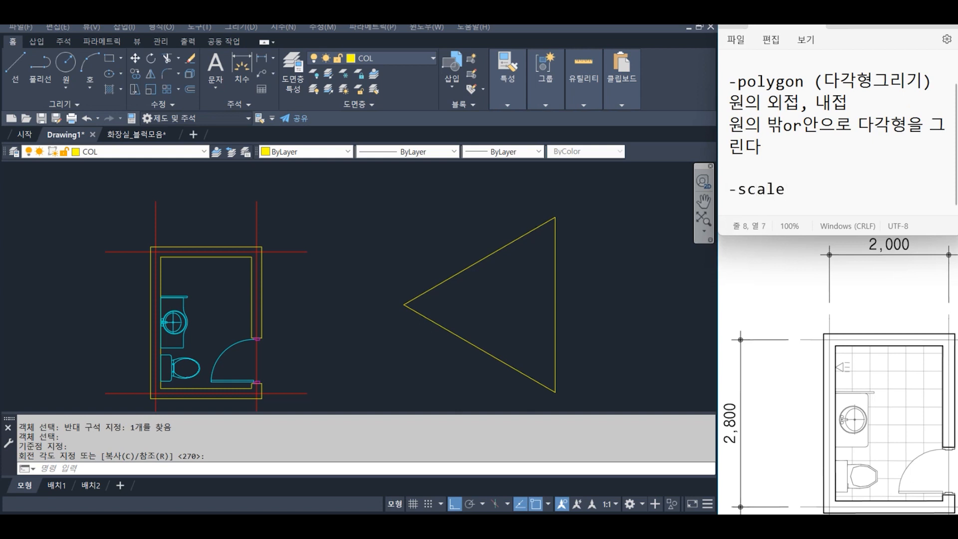
{"action": "type", "text": "-scale (확대,축소"}
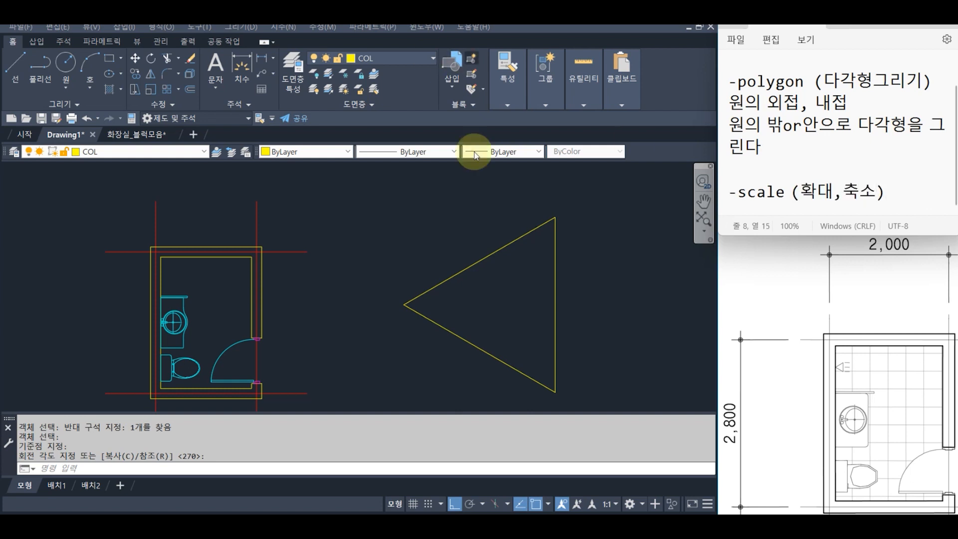
Step: Scale the triangle by a factor of 2 from a base point between the floor plan and the triangle
{"action": "left_click", "coordinate": [509, 285]}
{"action": "scroll", "coordinate": [497, 293], "scroll_direction": "down", "scroll_amount": 2}
{"action": "middle_click_drag", "start_coordinate": [477, 287], "coordinate": [479, 288]}
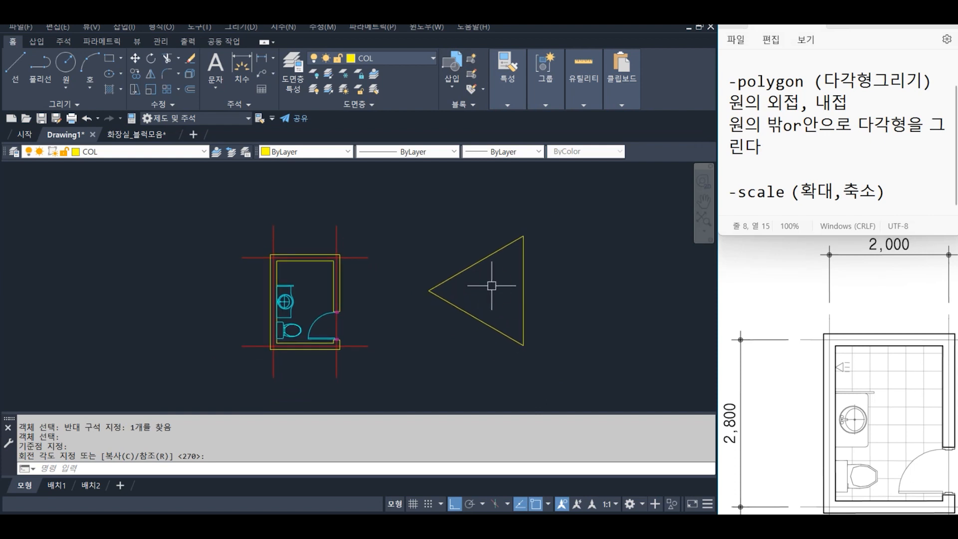
{"action": "type", "text": "scale"}
{"action": "key", "text": "Return"}
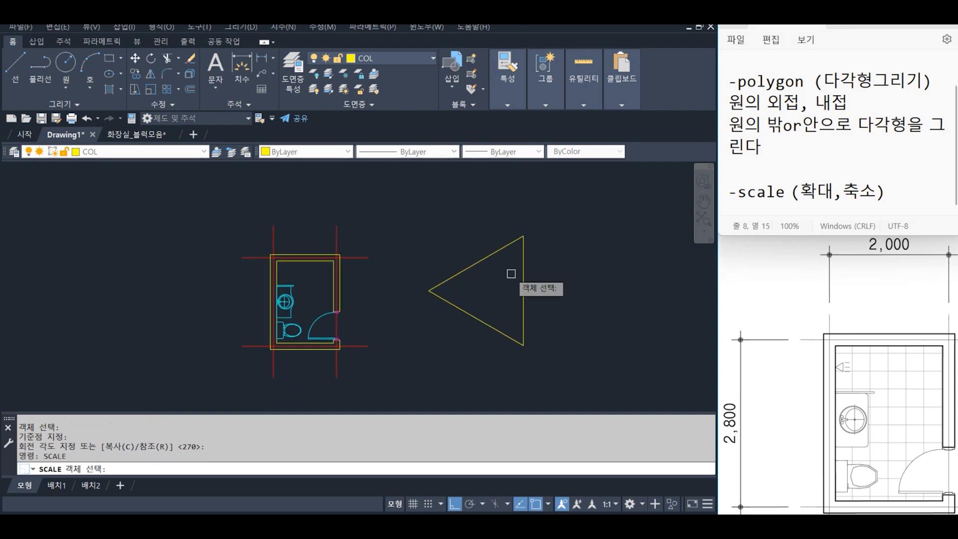
{"action": "left_click", "coordinate": [488, 264]}
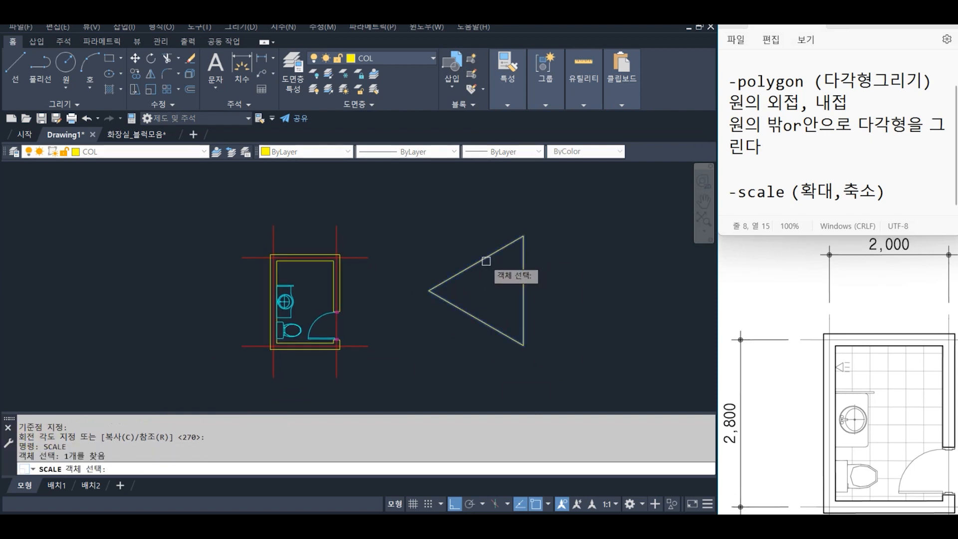
{"action": "key", "text": "Return"}
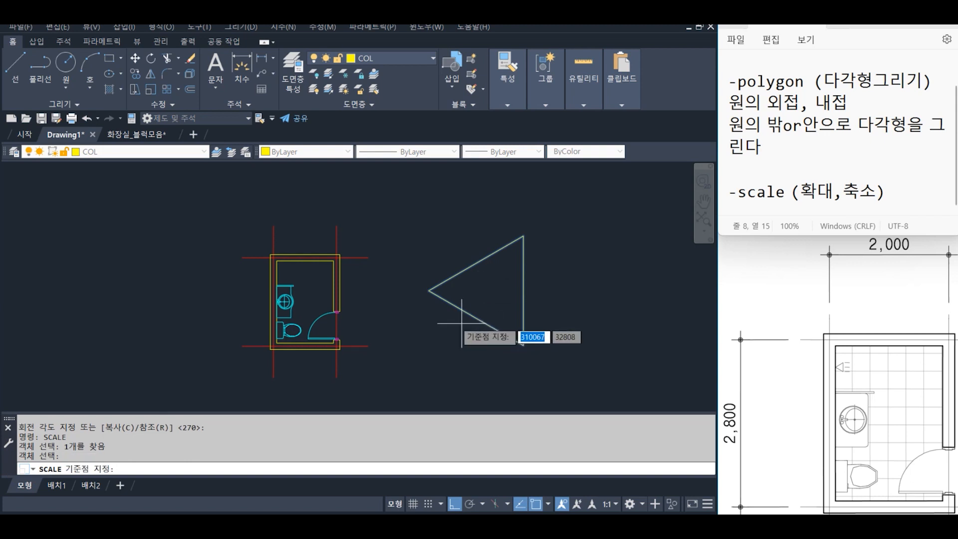
{"action": "left_click", "coordinate": [393, 300]}
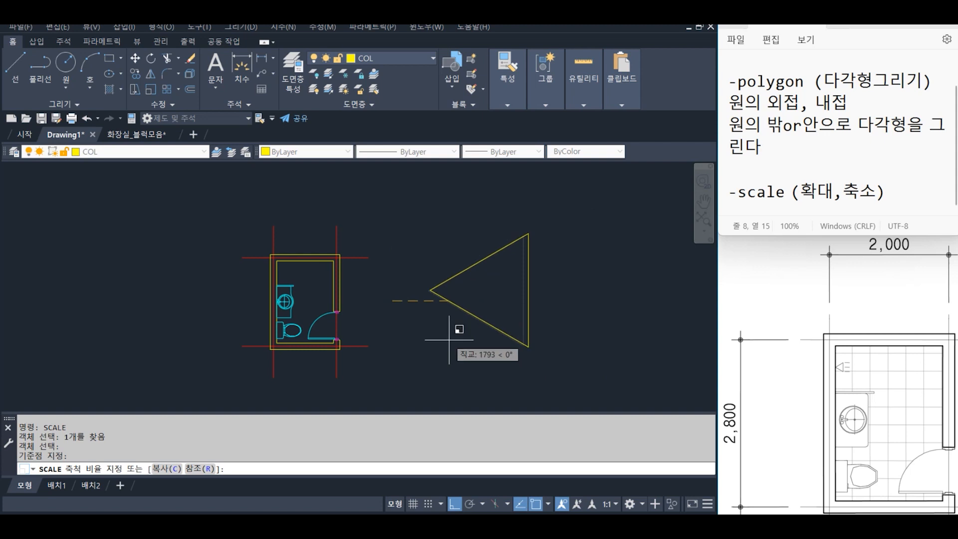
{"action": "type", "text": "2"}
{"action": "key", "text": "Return"}
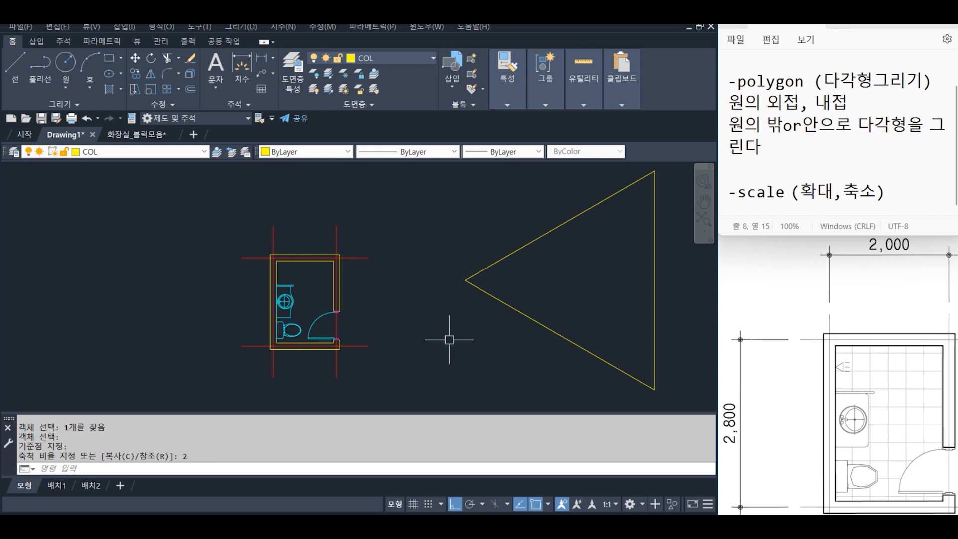
{"action": "key", "text": "Return"}
{"action": "left_click", "coordinate": [505, 336]}
{"action": "left_click", "coordinate": [439, 252]}
{"action": "key", "text": "Escape"}
Step: Scale the large triangle by a factor of 0.5 from a base point between the floor plan and the triangle
{"action": "key", "text": "Return"}
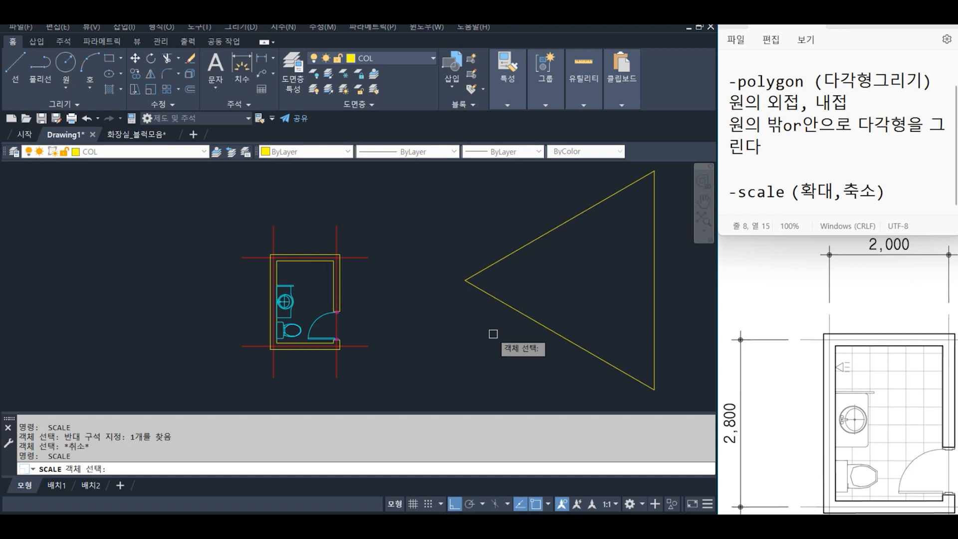
{"action": "left_click", "coordinate": [493, 334]}
{"action": "left_click", "coordinate": [439, 261]}
{"action": "key", "text": "Return"}
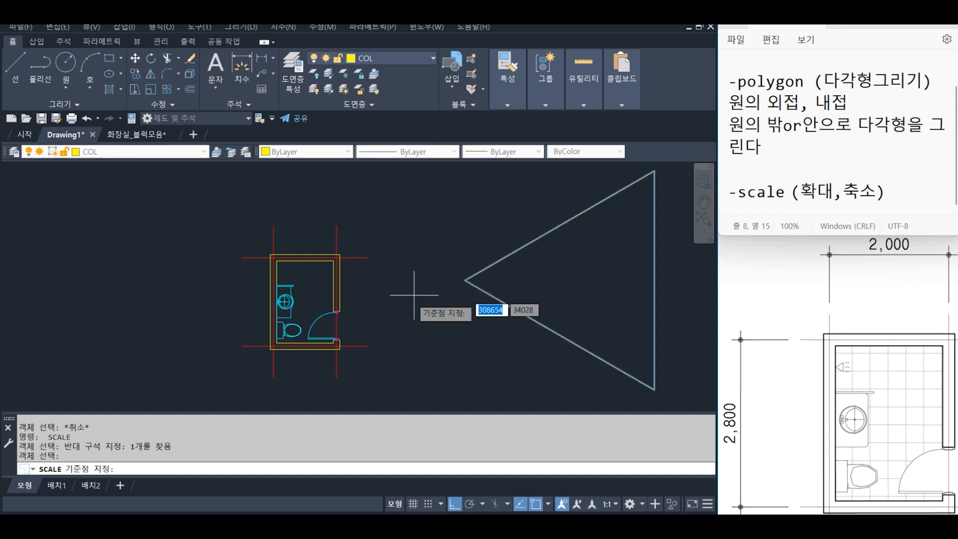
{"action": "left_click", "coordinate": [395, 298]}
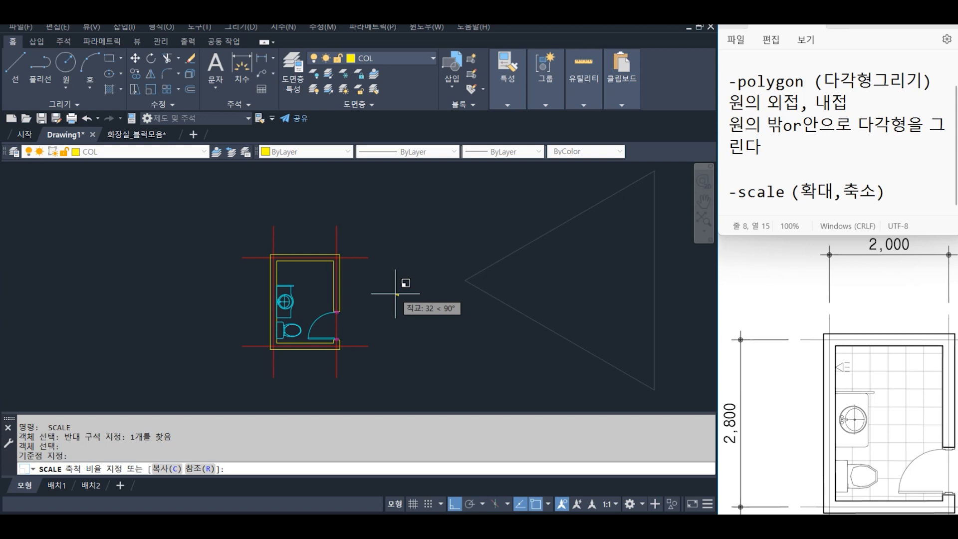
{"action": "type", "text": "0.5"}
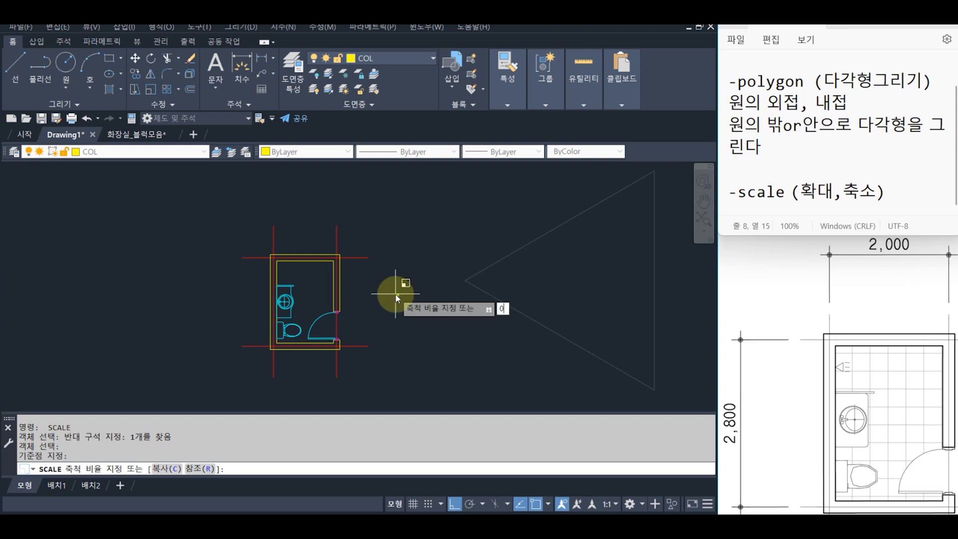
{"action": "key", "text": "Return"}
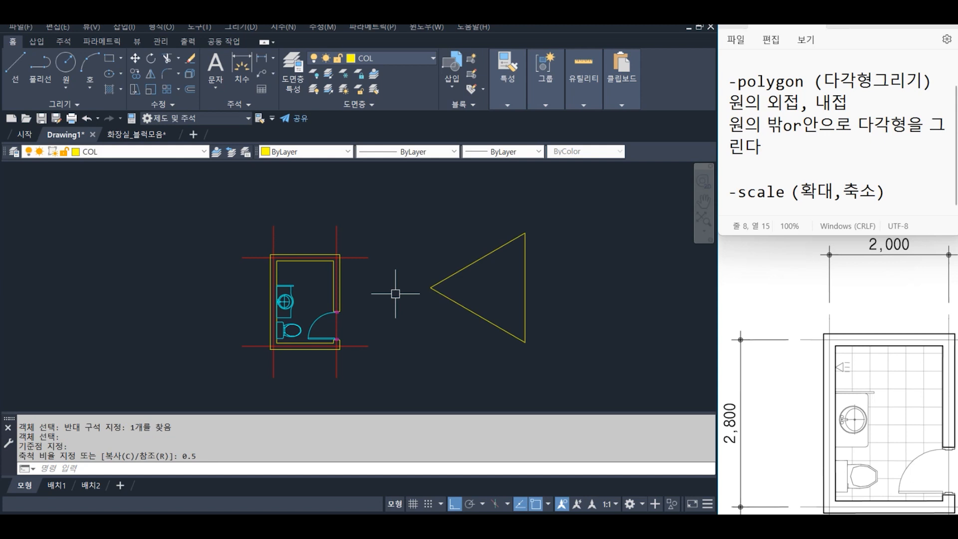
Step: Scale the halved triangle by a factor of 0.1 from a base point just outside the floor plan's door wall
{"action": "key", "text": "space"}
{"action": "left_click", "coordinate": [456, 315]}
{"action": "left_click", "coordinate": [425, 278]}
{"action": "key", "text": "space"}
{"action": "left_click", "coordinate": [378, 298]}
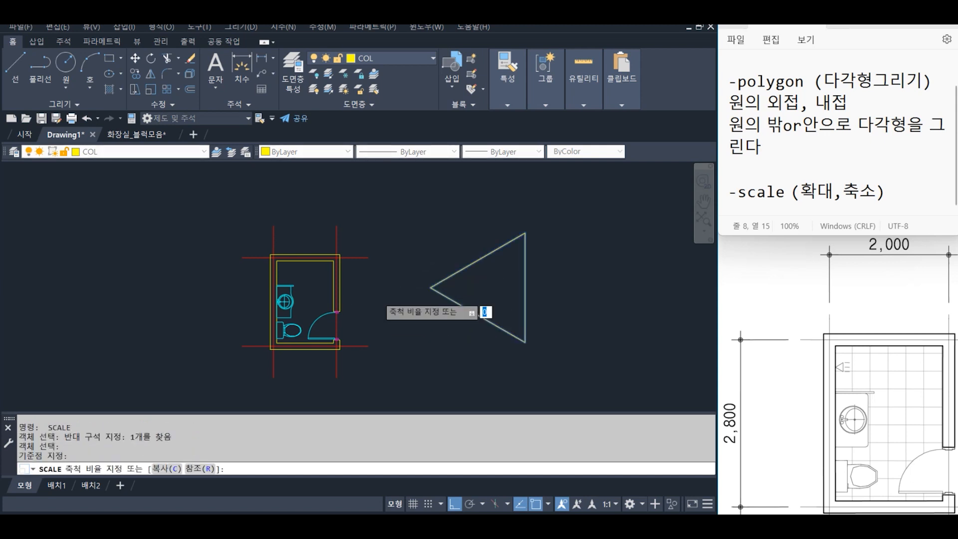
{"action": "type", "text": "0.1"}
{"action": "key", "text": "Return"}
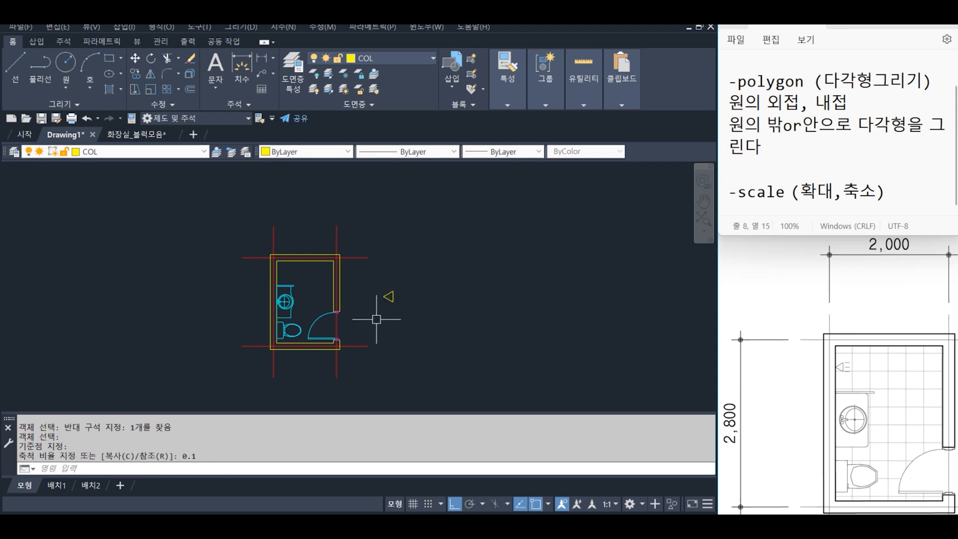
Step: Scale the small triangle by a factor of 0.7 from a base point a little in front of its tip
{"action": "scroll", "coordinate": [377, 320], "scroll_direction": "up", "scroll_amount": 2}
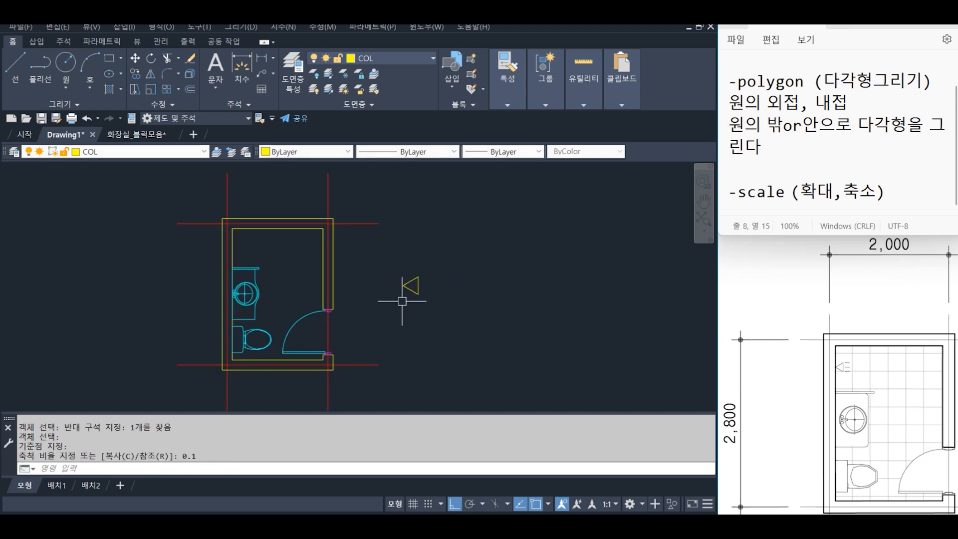
{"action": "scroll", "coordinate": [402, 301], "scroll_direction": "up", "scroll_amount": 1}
{"action": "key", "text": "space"}
{"action": "left_click", "coordinate": [417, 282]}
{"action": "key", "text": "space"}
{"action": "left_click", "coordinate": [404, 278]}
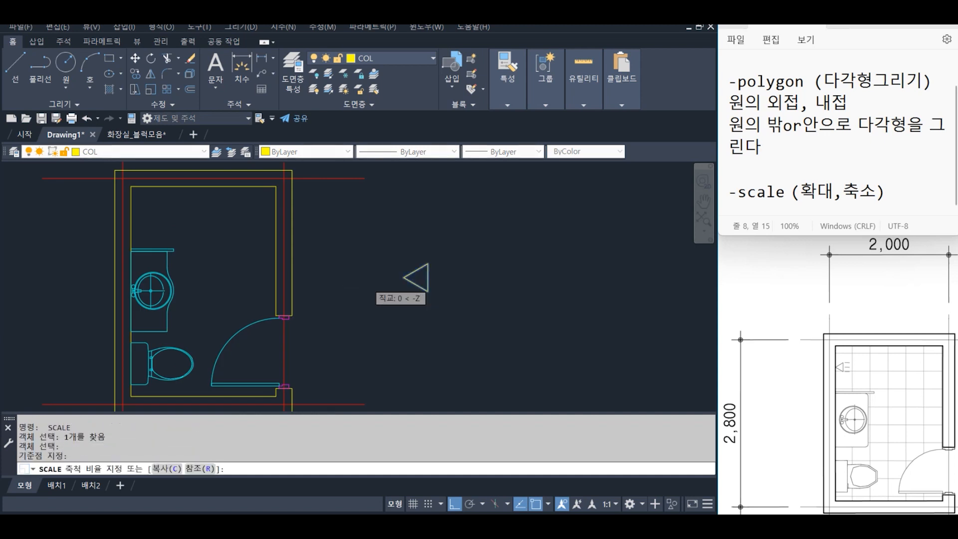
{"action": "type", "text": ".7"}
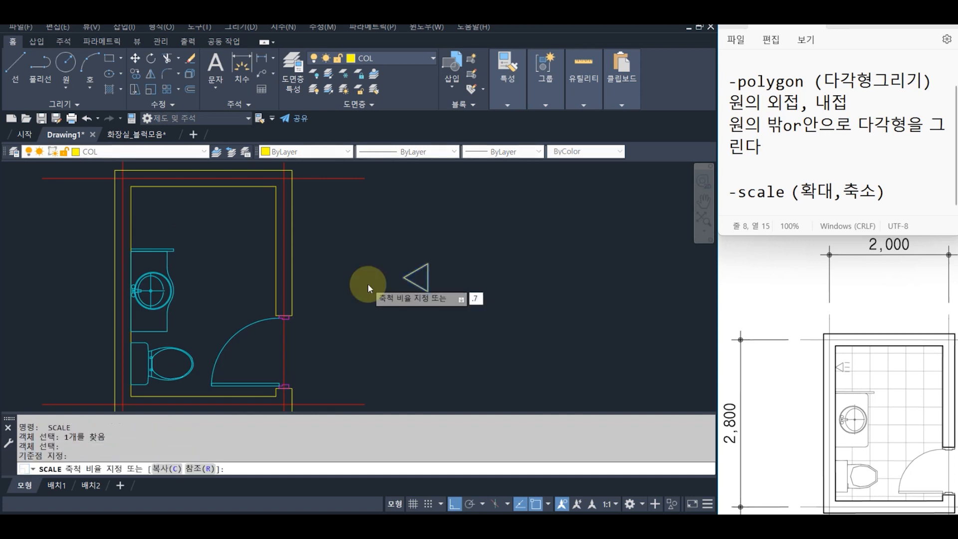
{"action": "key", "text": "space"}
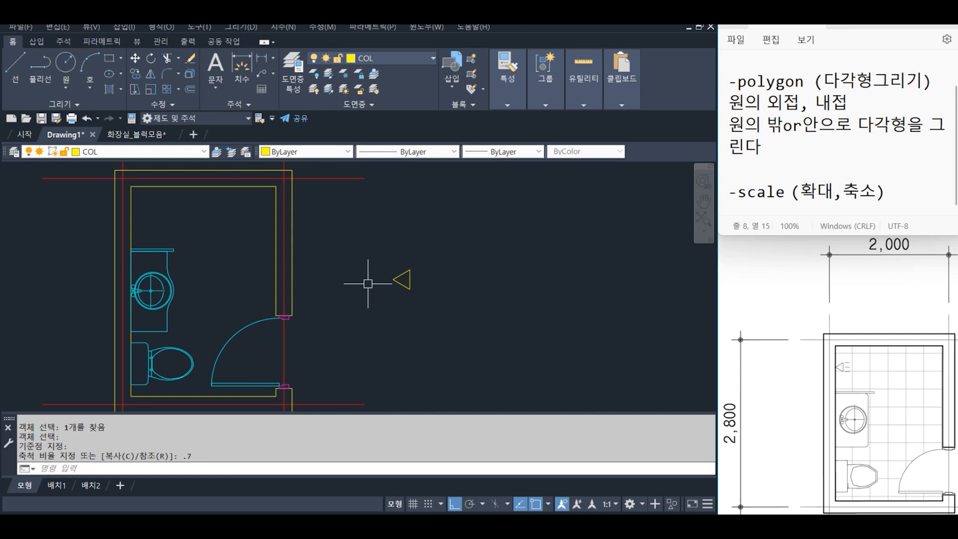
Step: Move the triangle by its tip onto the inner wall line at the upper corner of the washbasin counter
{"action": "type", "text": "m"}
{"action": "key", "text": "space"}
{"action": "left_click", "coordinate": [425, 313]}
{"action": "left_click", "coordinate": [389, 271]}
{"action": "key", "text": "space"}
{"action": "left_click", "coordinate": [393, 280]}
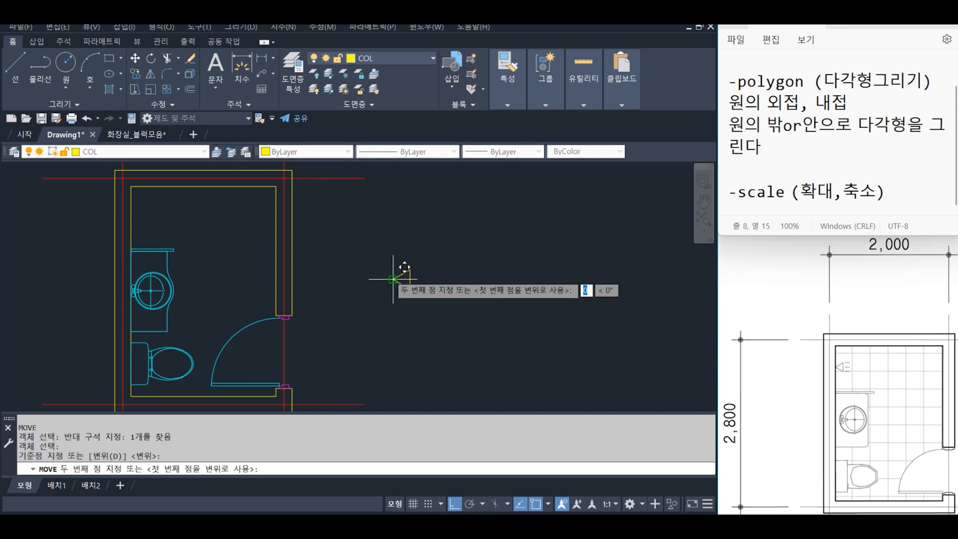
{"action": "left_click", "coordinate": [131, 250]}
Step: Move the triangle straight up along the wall so it sits clear above the washbasin
{"action": "key", "text": "space"}
{"action": "left_click", "coordinate": [148, 240]}
{"action": "key", "text": "space"}
{"action": "left_click", "coordinate": [225, 248]}
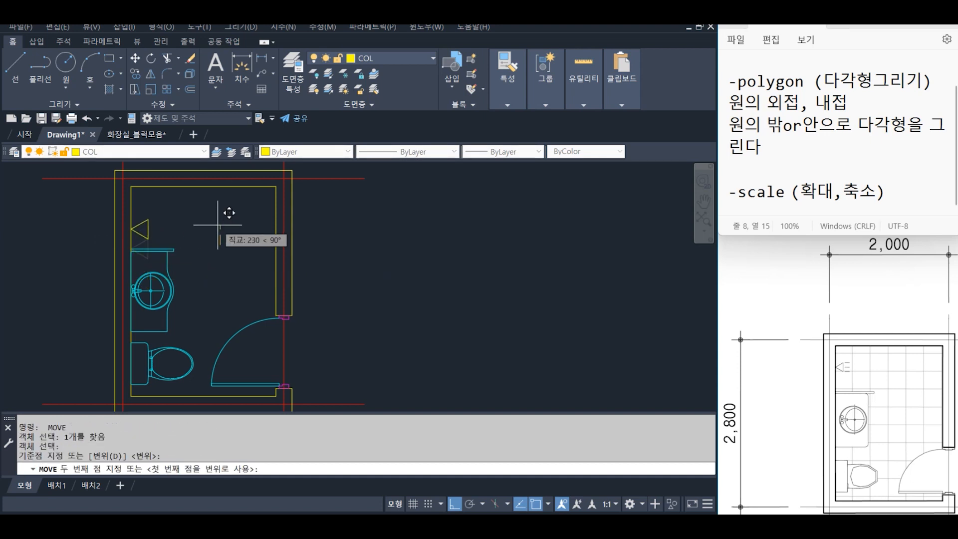
{"action": "left_click", "coordinate": [225, 217]}
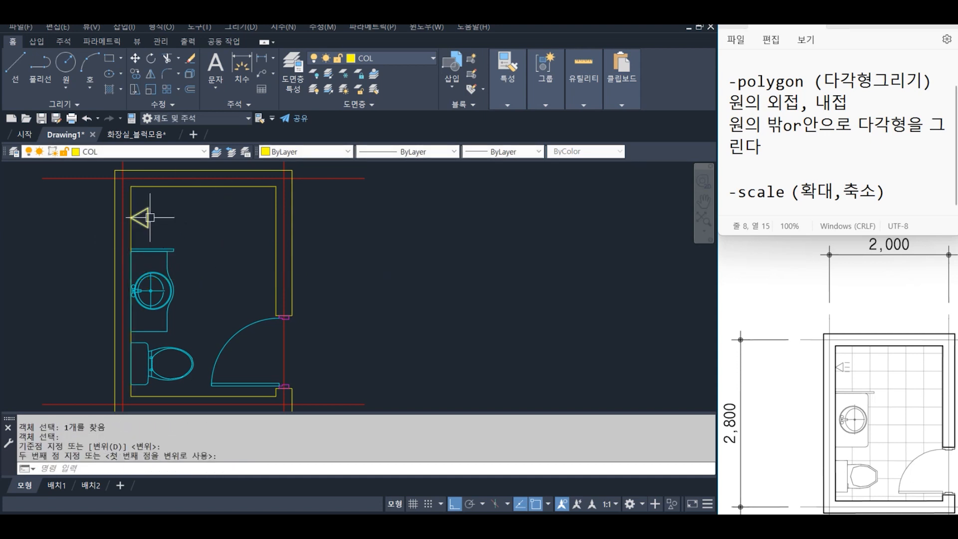
Step: Try scaling the triangle by a factor of 2 from a base point outside the room, and undo it
{"action": "type", "text": "sc"}
{"action": "key", "text": "space"}
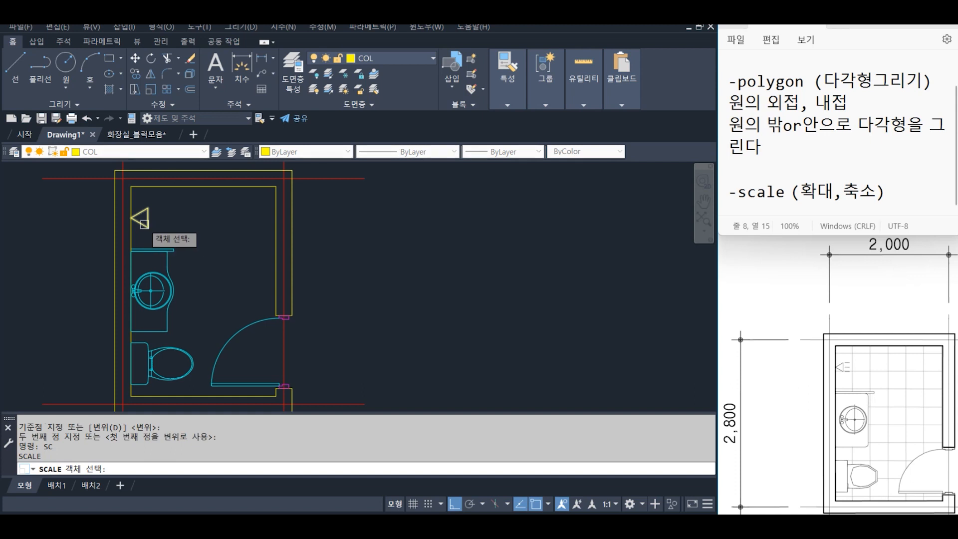
{"action": "left_click", "coordinate": [145, 228]}
{"action": "key", "text": "space"}
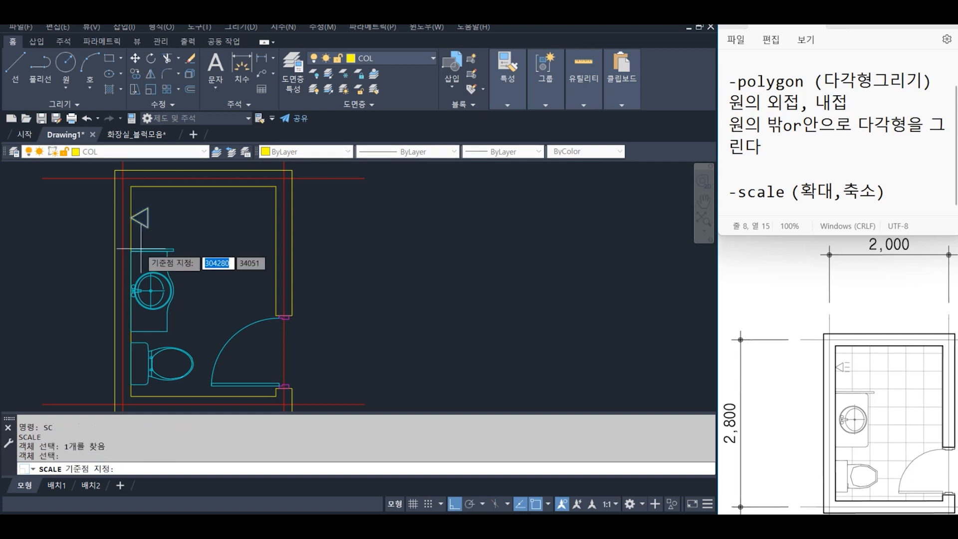
{"action": "left_click", "coordinate": [130, 218]}
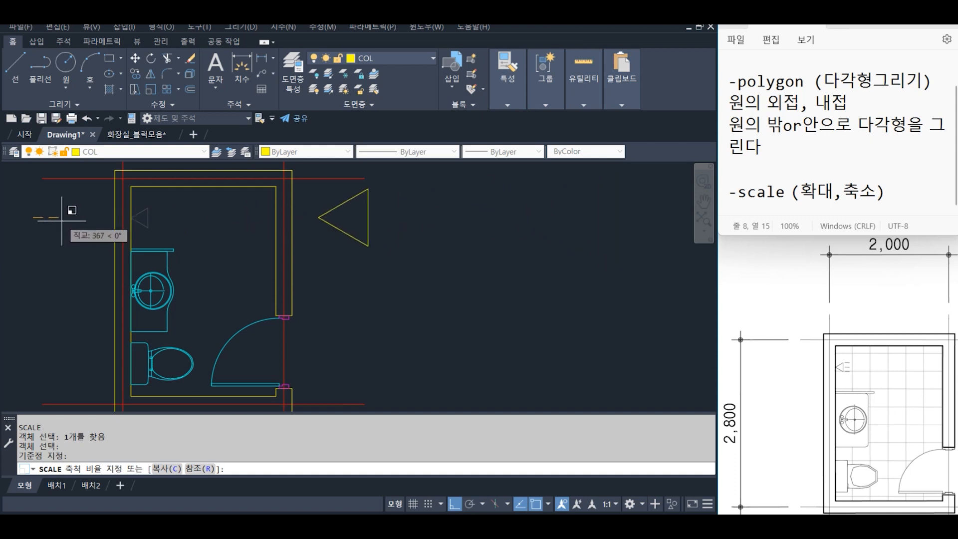
{"action": "type", "text": "2"}
{"action": "key", "text": "Return"}
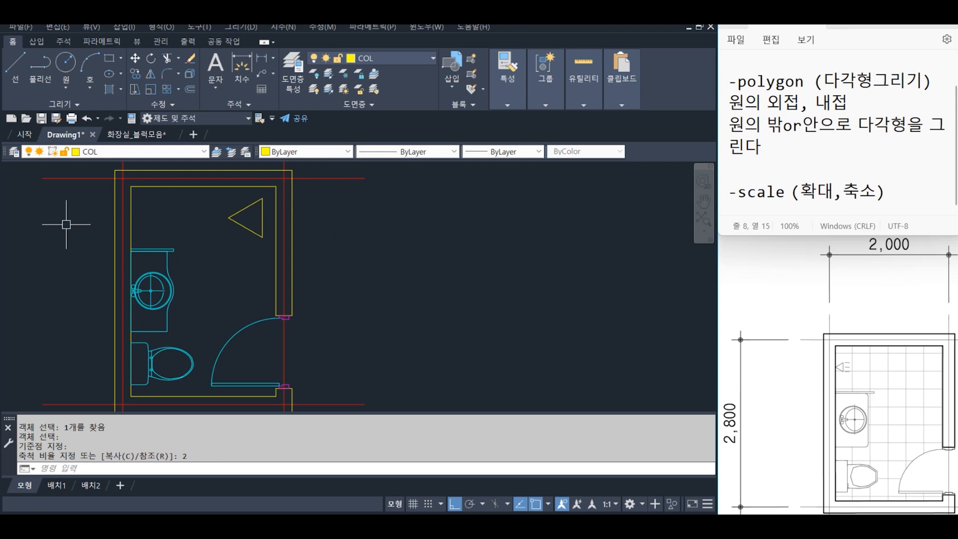
{"action": "type", "text": "u"}
{"action": "key", "text": "Return"}
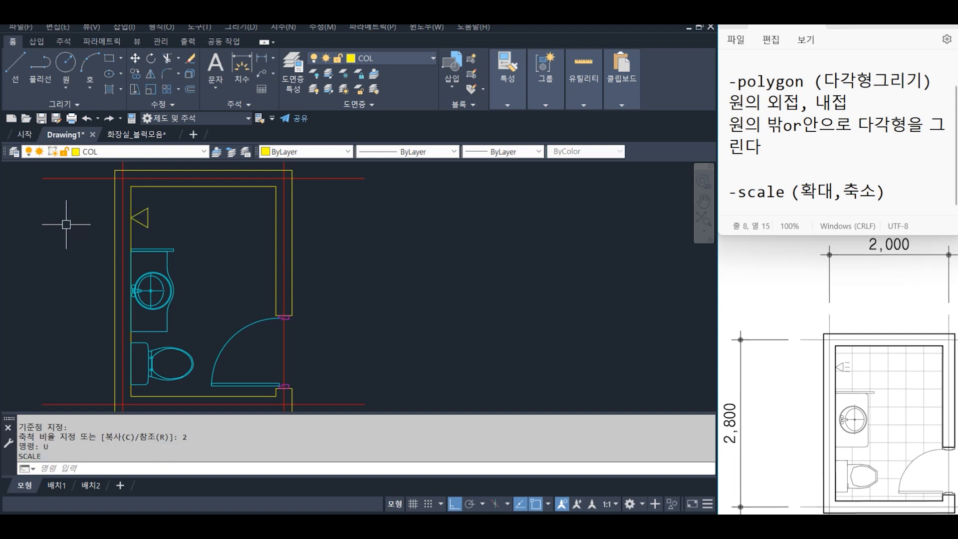
Step: Scale the triangle by a factor of 0.7 using its tip on the wall as the base point
{"action": "type", "text": "sc"}
{"action": "key", "text": "Return"}
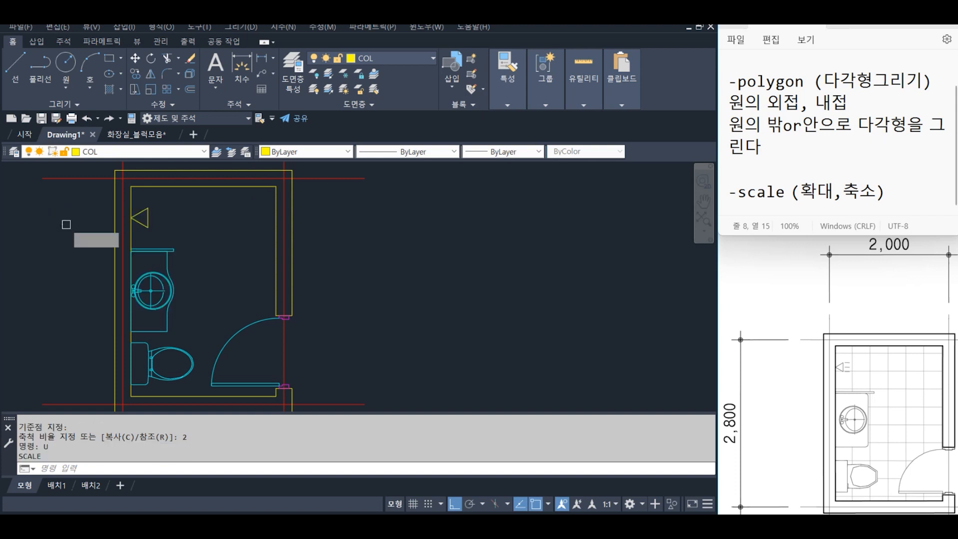
{"action": "left_click", "coordinate": [143, 211]}
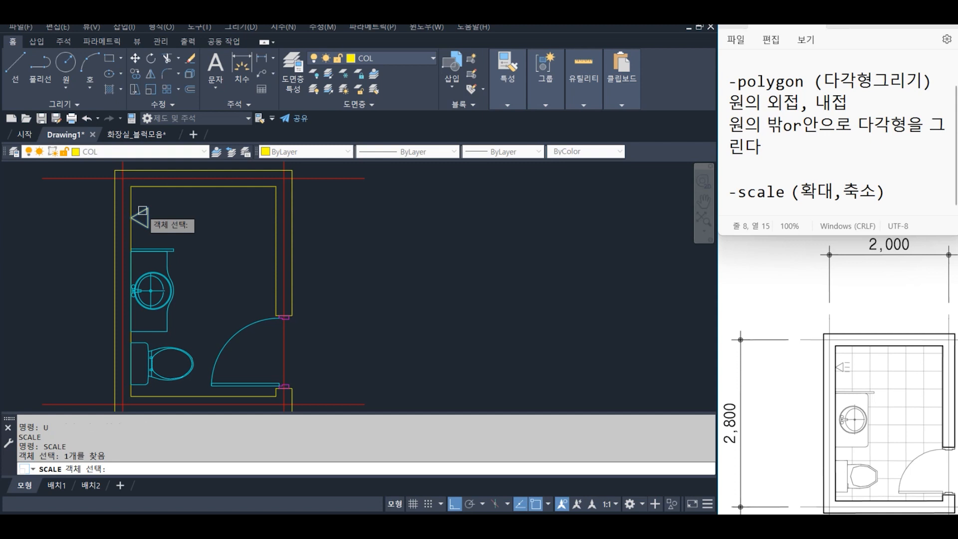
{"action": "key", "text": "Return"}
{"action": "left_click", "coordinate": [131, 218]}
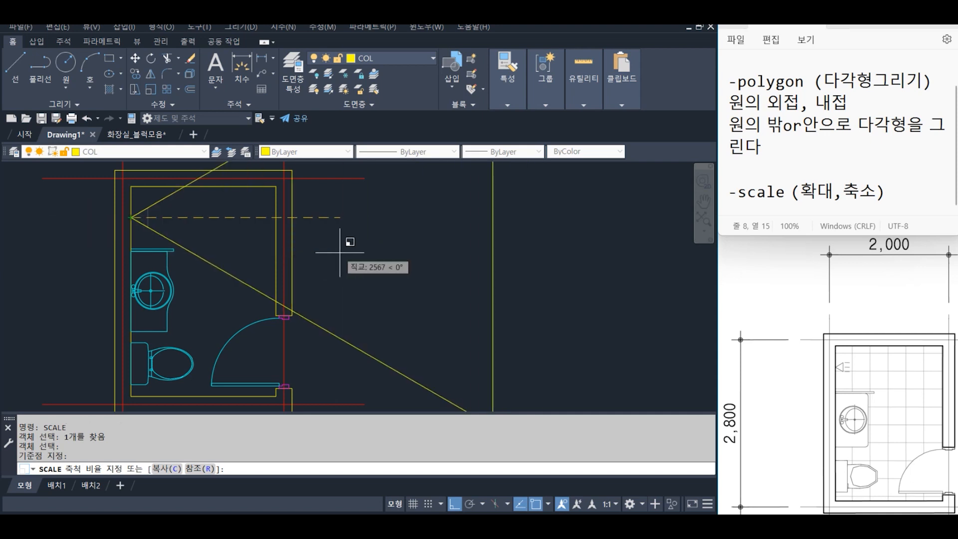
{"action": "left_click", "coordinate": [80, 207]}
{"action": "type", "text": "0.7"}
{"action": "key", "text": "Return"}
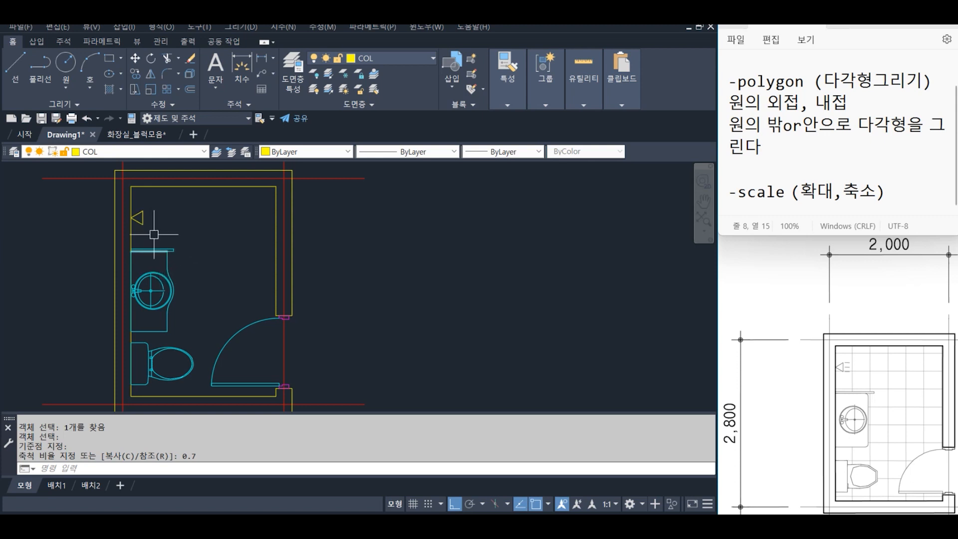
Step: Match the triangle's properties to the cyan washbasin fixture with Match Properties
{"action": "left_click", "coordinate": [139, 217]}
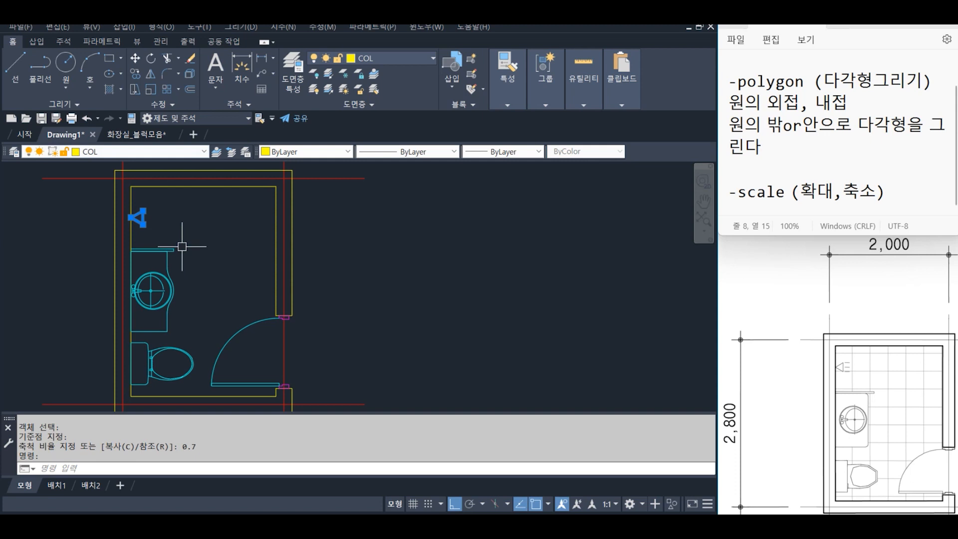
{"action": "key", "text": "Escape"}
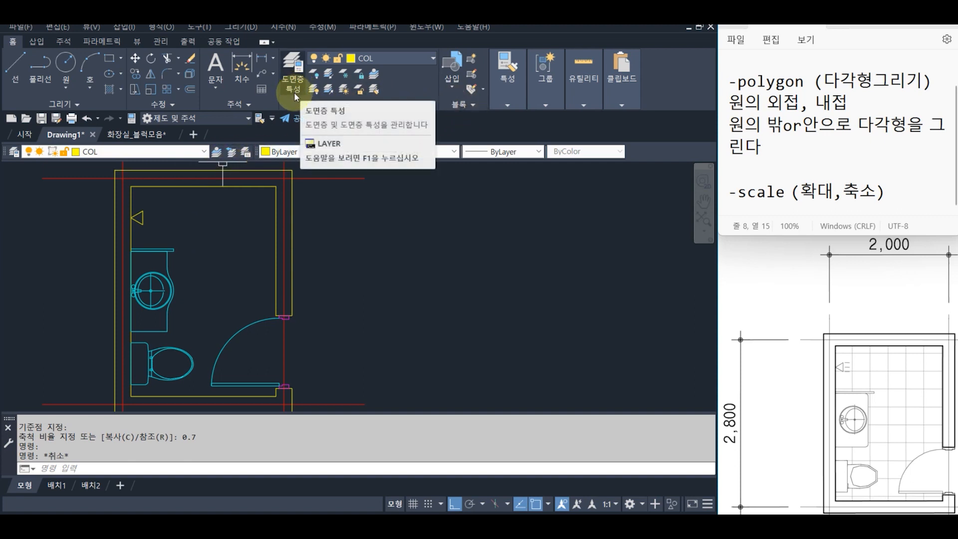
{"action": "left_click", "coordinate": [507, 64]}
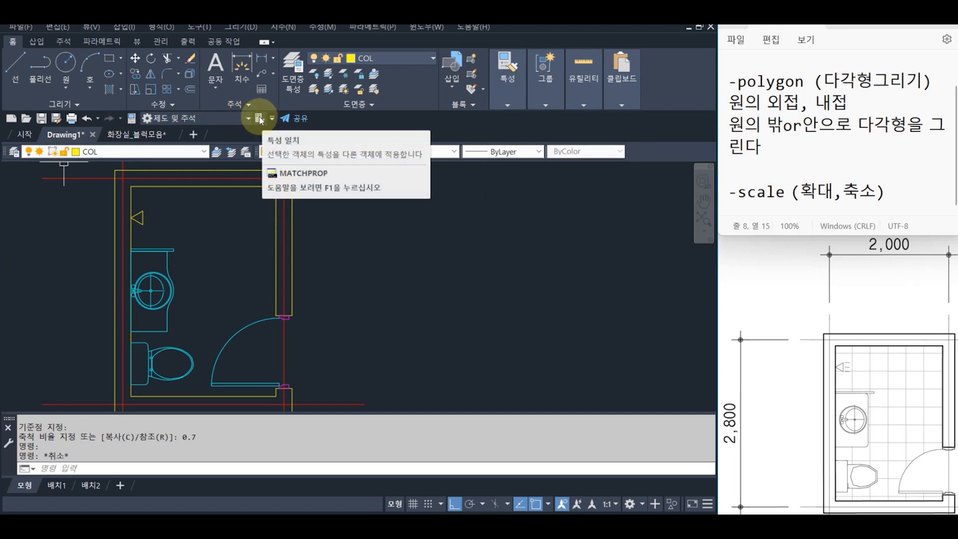
{"action": "left_click", "coordinate": [259, 119]}
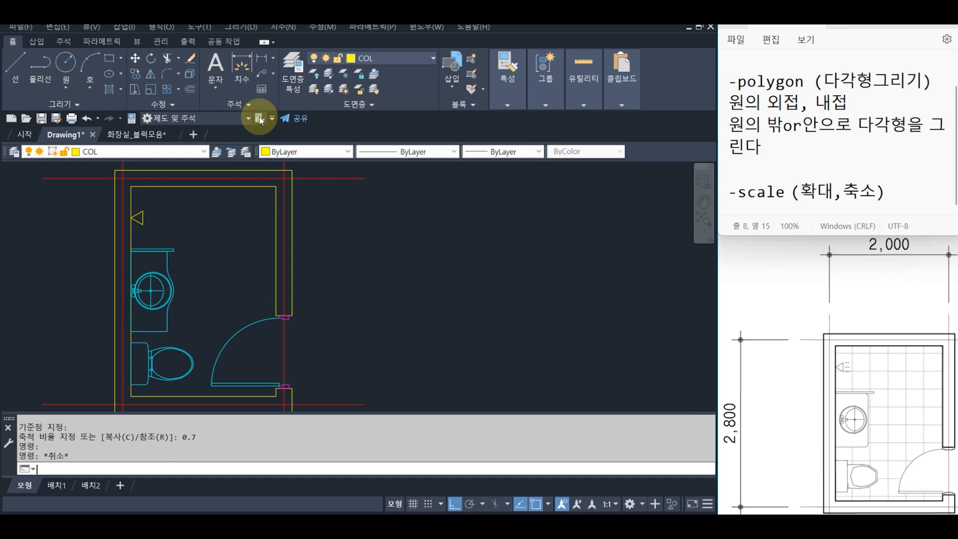
{"action": "left_click", "coordinate": [158, 250]}
{"action": "left_click", "coordinate": [155, 229]}
{"action": "left_click", "coordinate": [142, 211]}
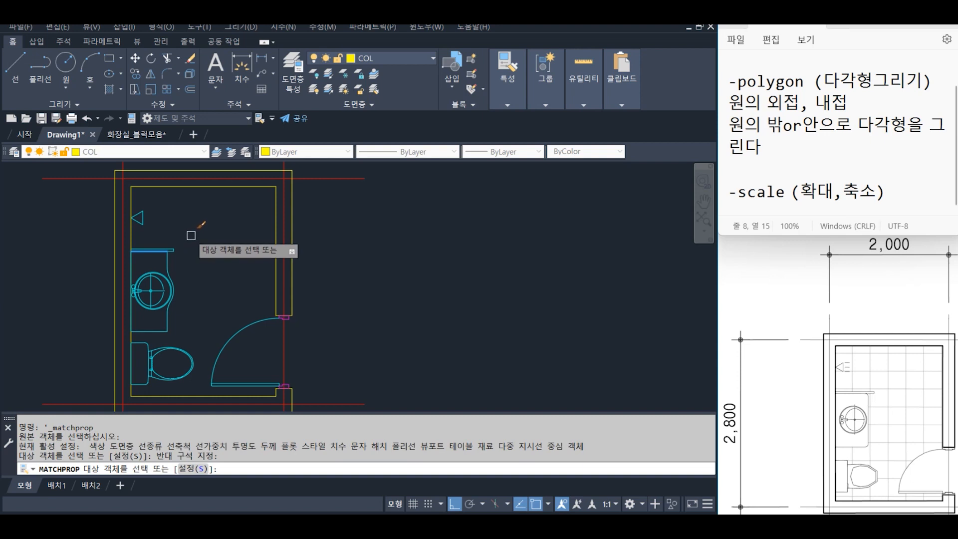
{"action": "key", "text": "Escape"}
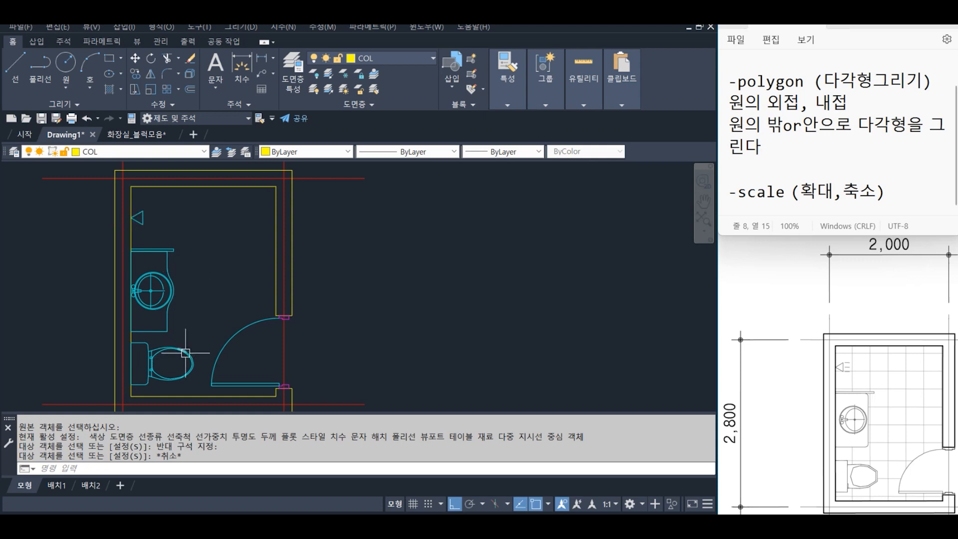
{"action": "key", "text": "Escape"}
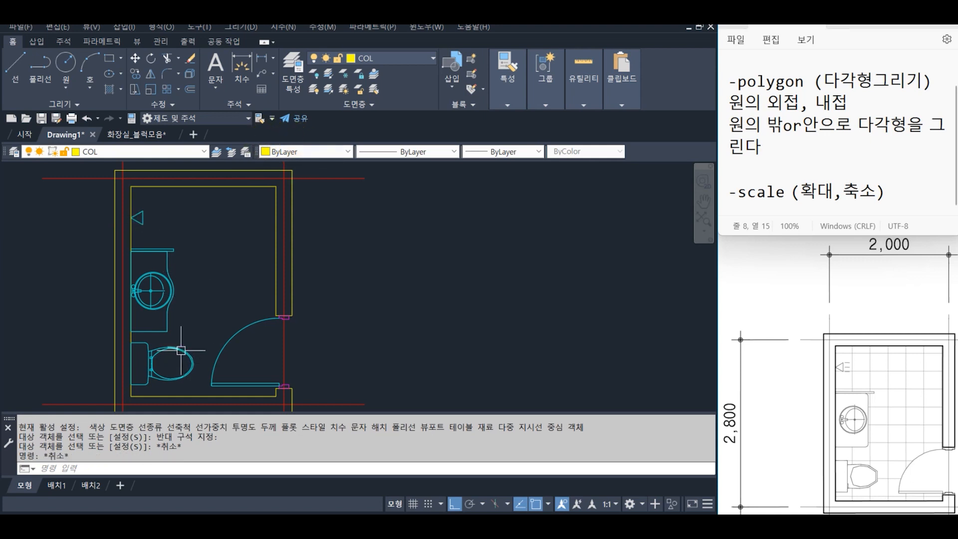
Step: Apply Match Properties to the triangle once more, using the toilet as the source object
{"action": "left_click", "coordinate": [259, 117]}
{"action": "key", "text": "Escape"}
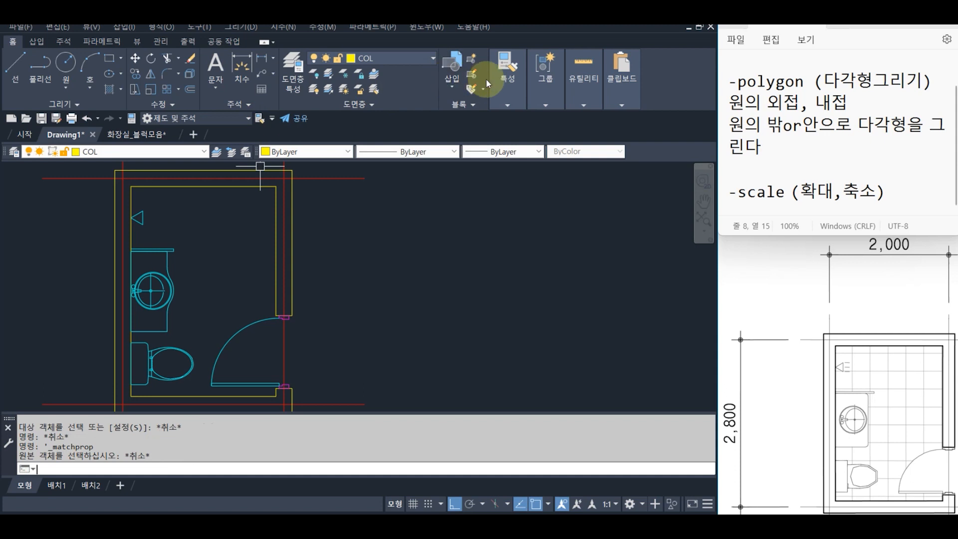
{"action": "key", "text": "Return"}
{"action": "left_click", "coordinate": [169, 349]}
{"action": "left_click", "coordinate": [164, 219]}
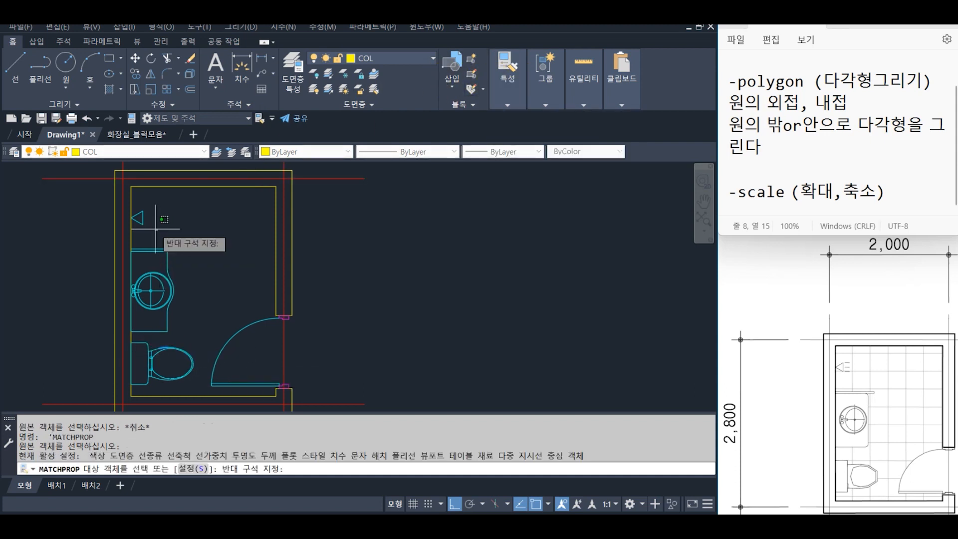
{"action": "left_click", "coordinate": [140, 209]}
{"action": "key", "text": "Escape"}
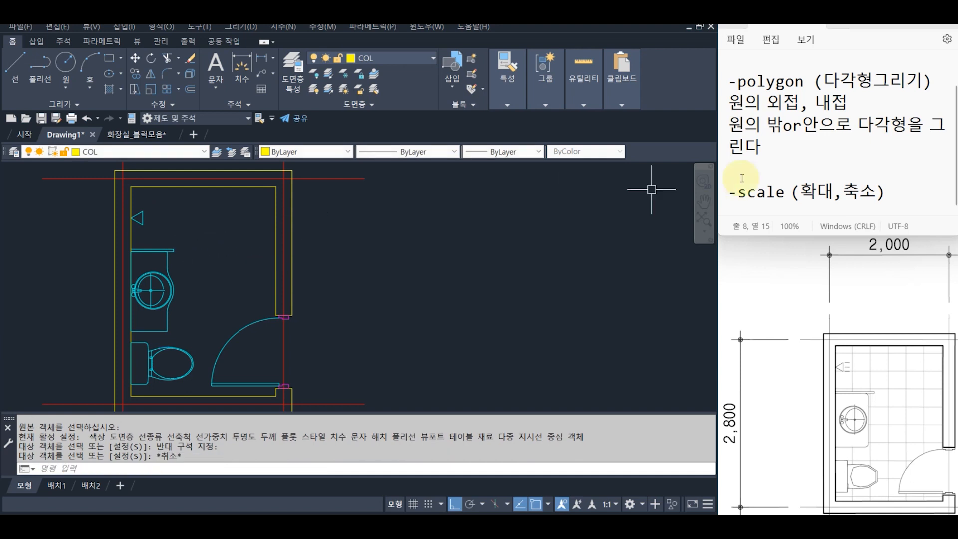